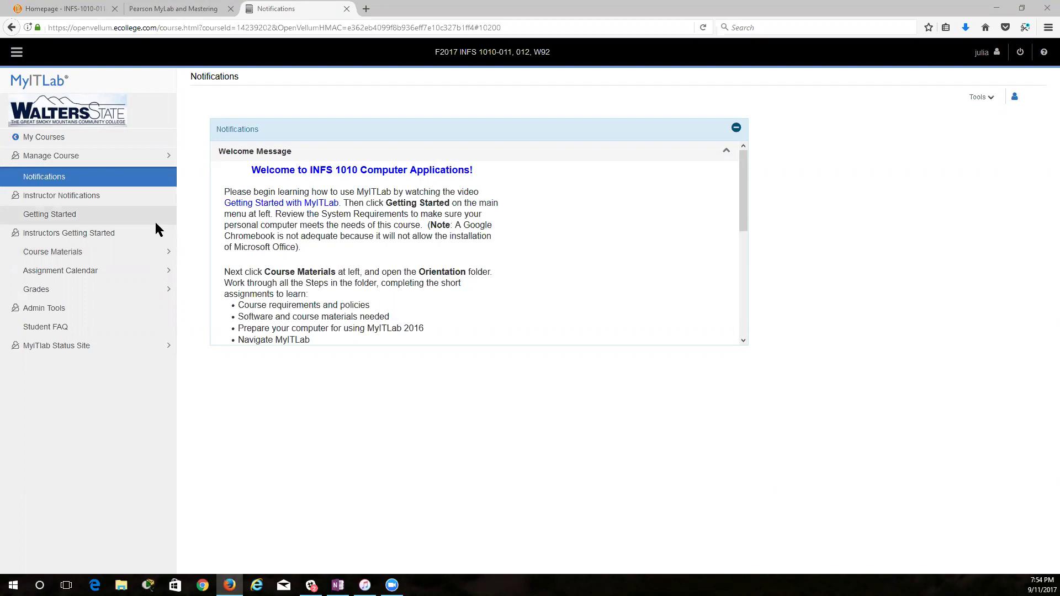
# Step: View the Orientation course materials, including Step 3 - Course Materials and Software and its Download Office 365 - FREE for Students item
pyautogui.click(80, 258)
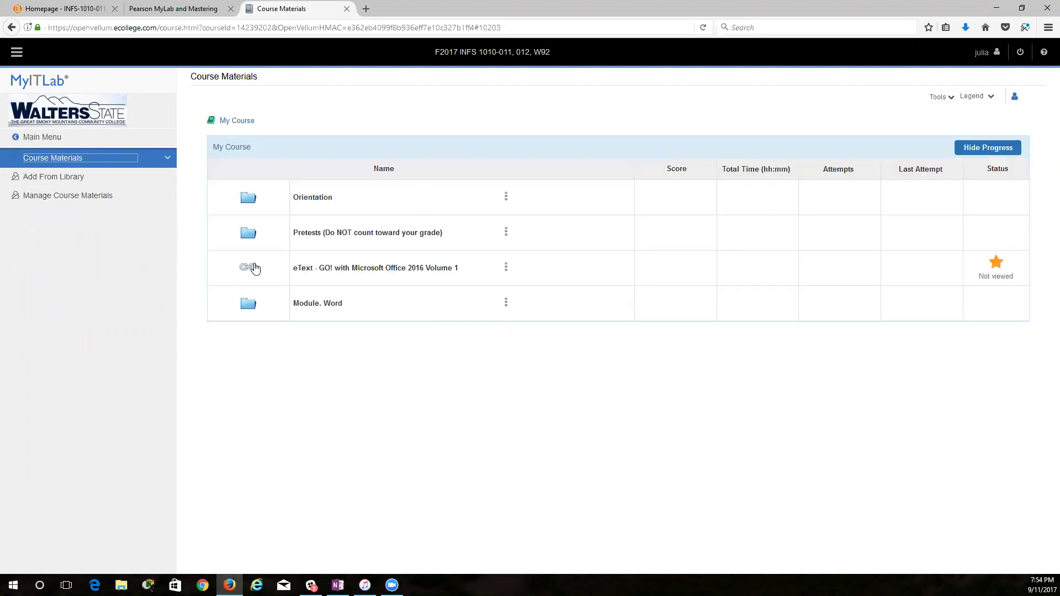
pyautogui.click(307, 203)
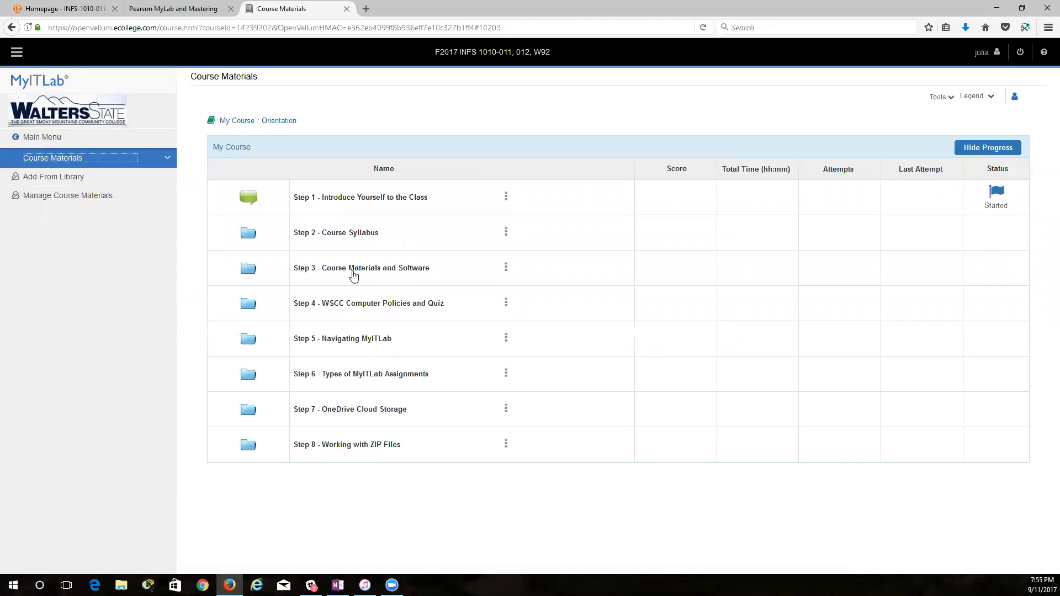
pyautogui.click(385, 303)
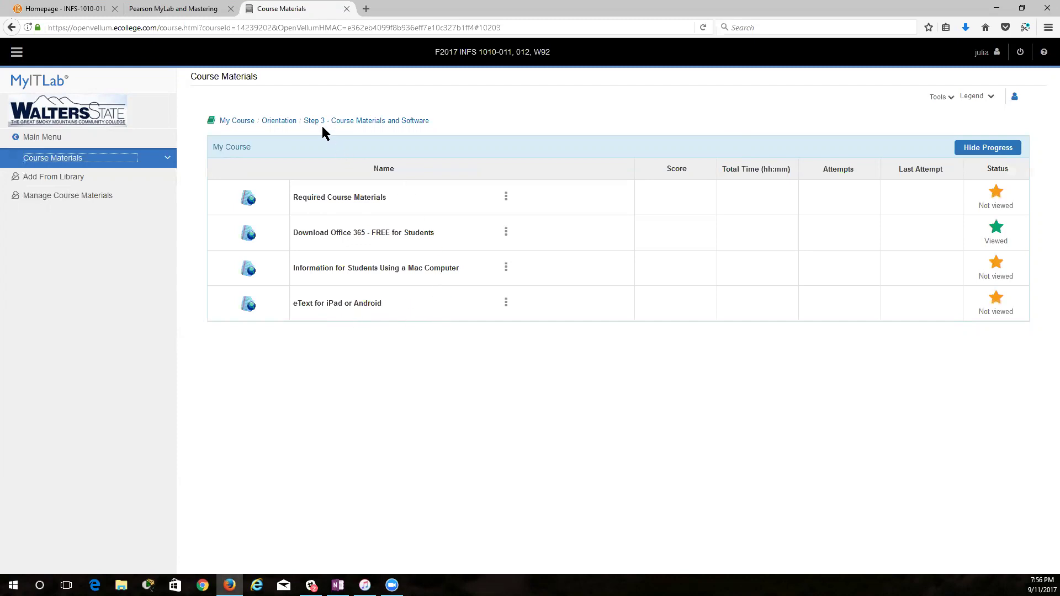
pyautogui.click(359, 236)
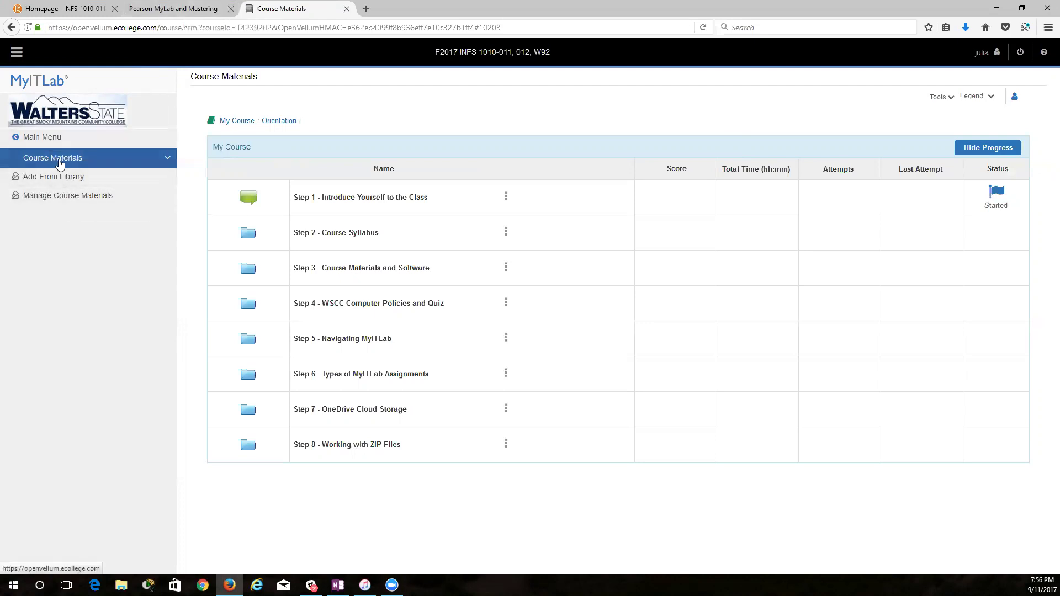
# Step: View the Videos list in the Learning Materials of Module 1 - Word Chapter 1, under Module. Word
pyautogui.click(230, 122)
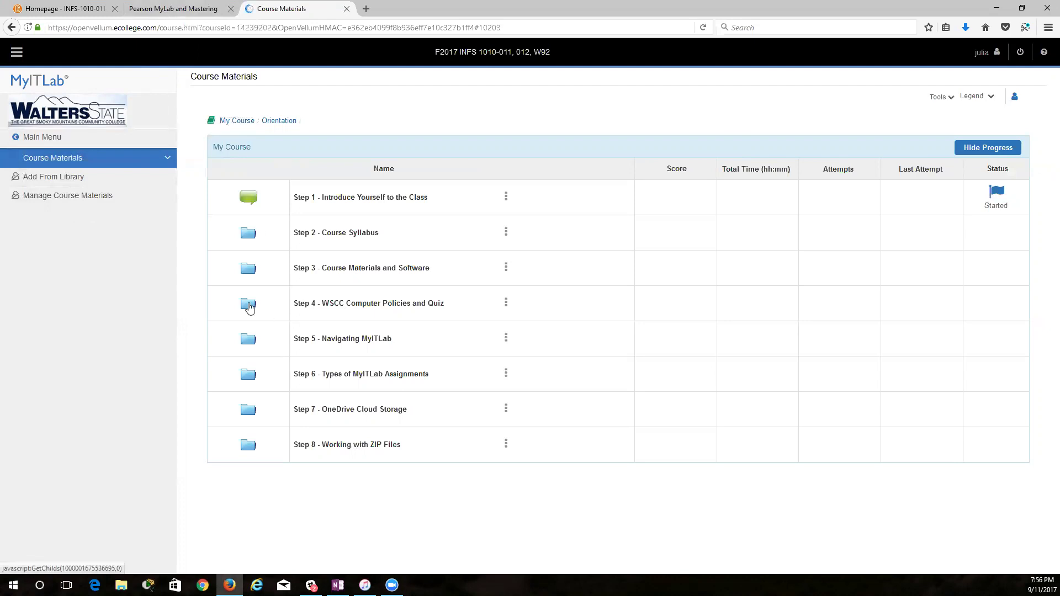
pyautogui.click(323, 303)
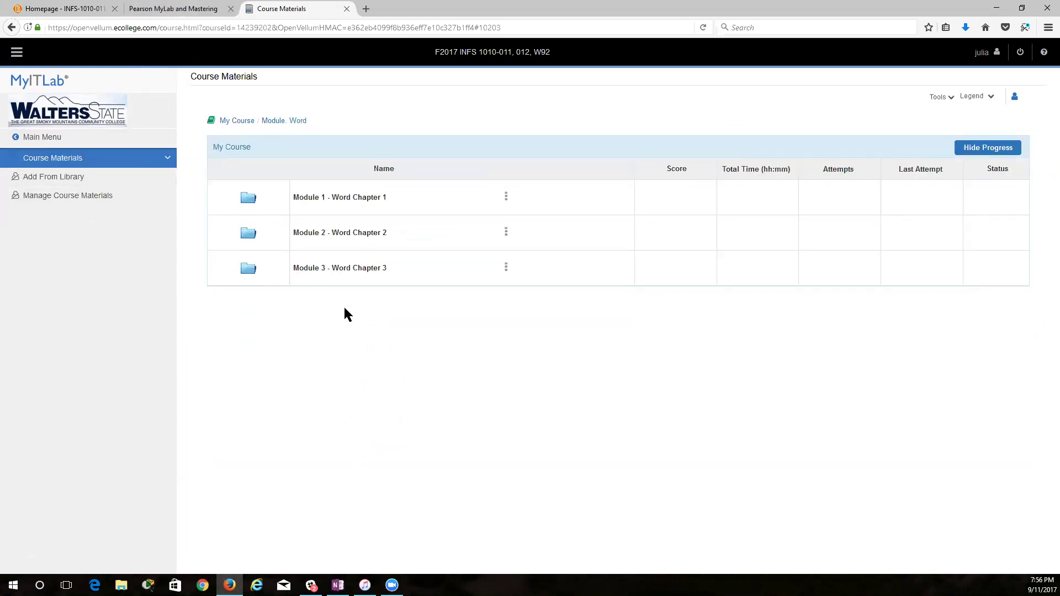
pyautogui.click(344, 197)
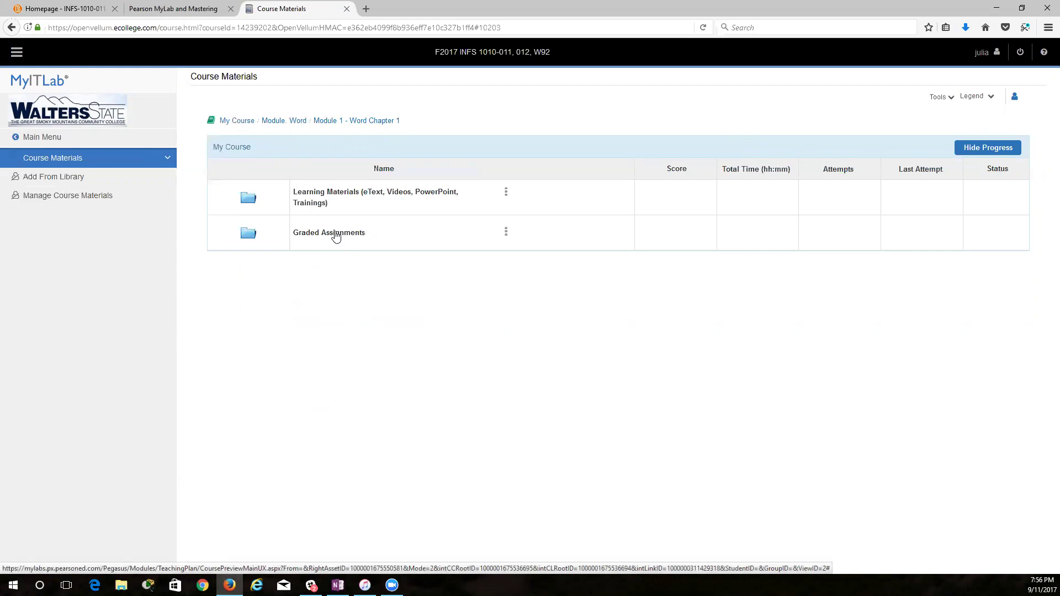
pyautogui.click(322, 198)
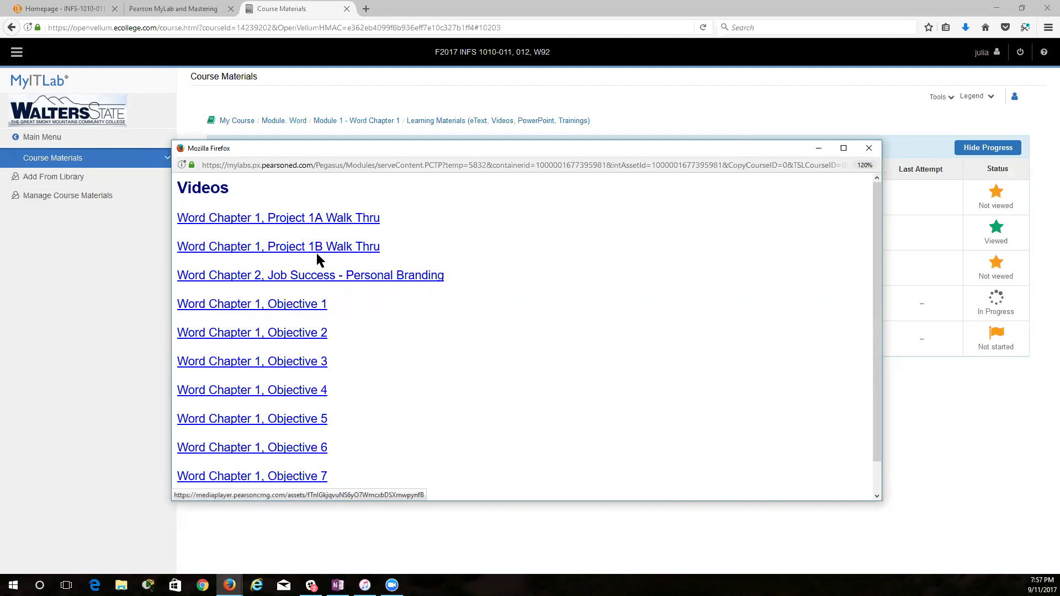
pyautogui.click(868, 149)
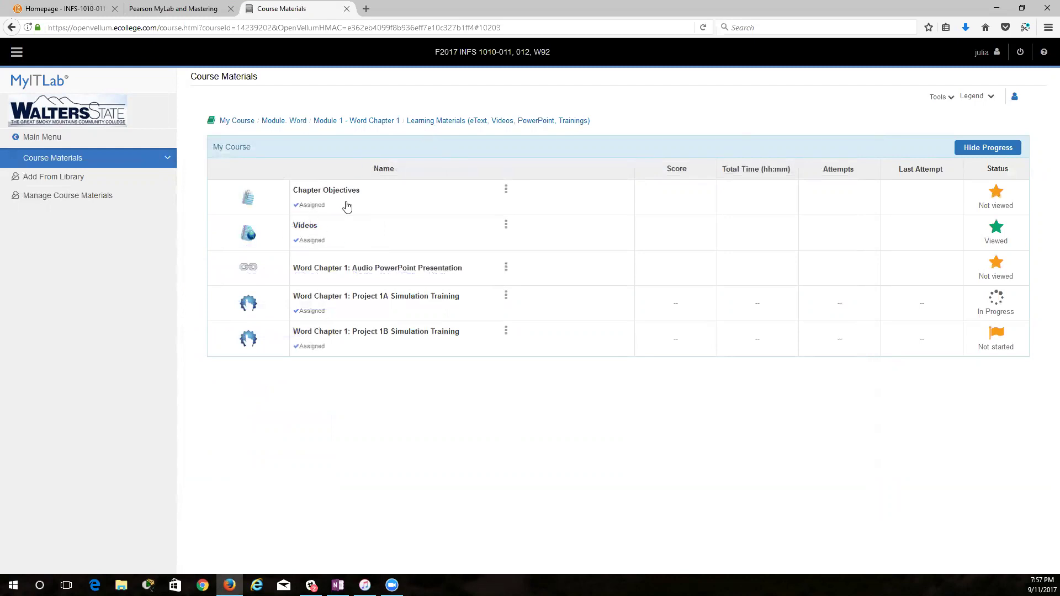
# Step: Save the Word Chapter 1 student data files, w01_student_data_files.zip, from Module 1's Graded Assignments folder
pyautogui.click(382, 122)
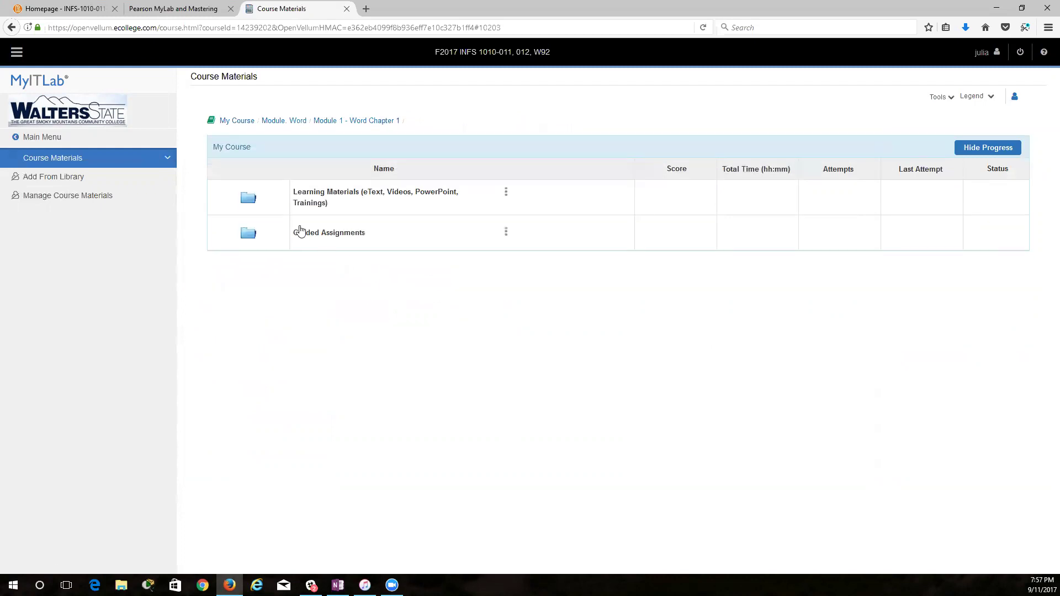
pyautogui.click(312, 233)
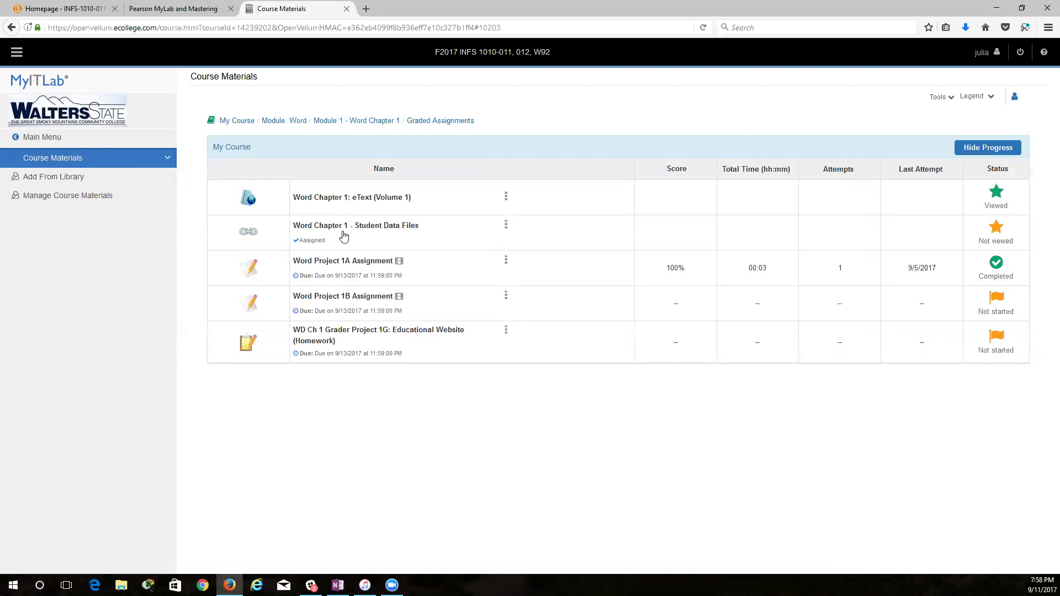
pyautogui.click(326, 308)
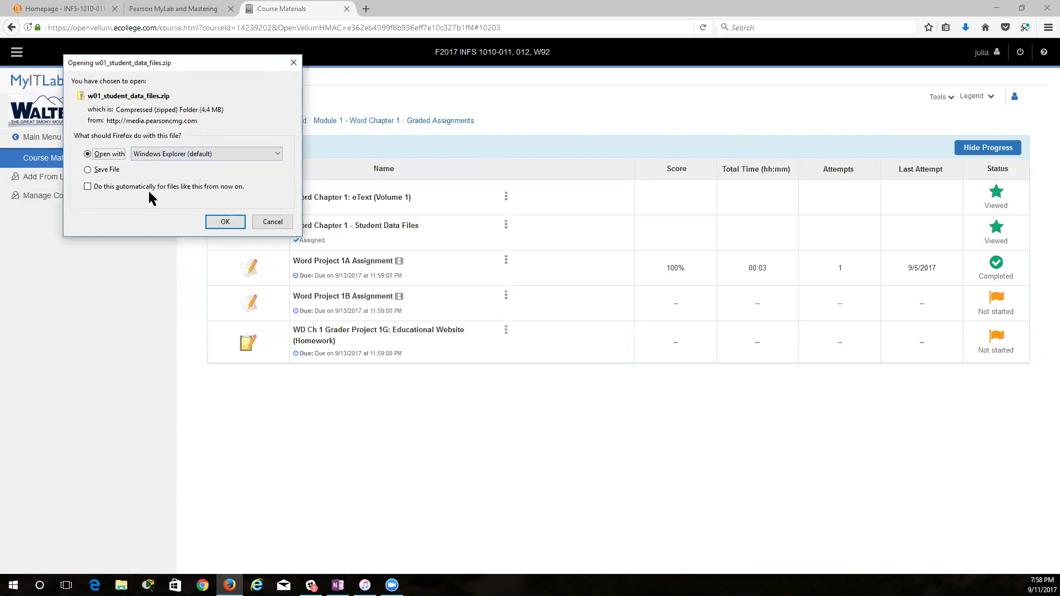
pyautogui.click(107, 171)
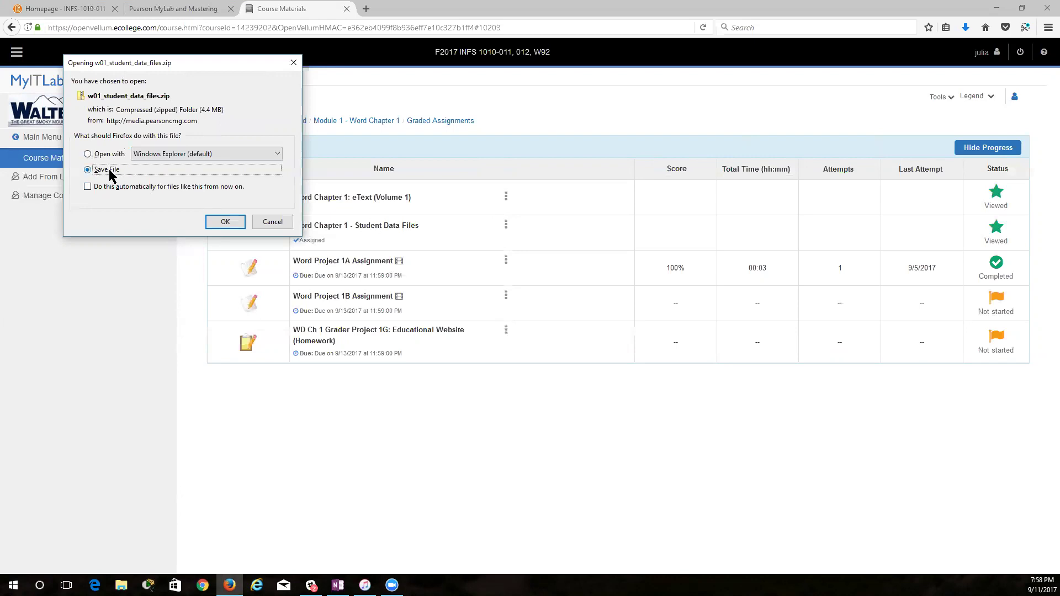
pyautogui.click(223, 222)
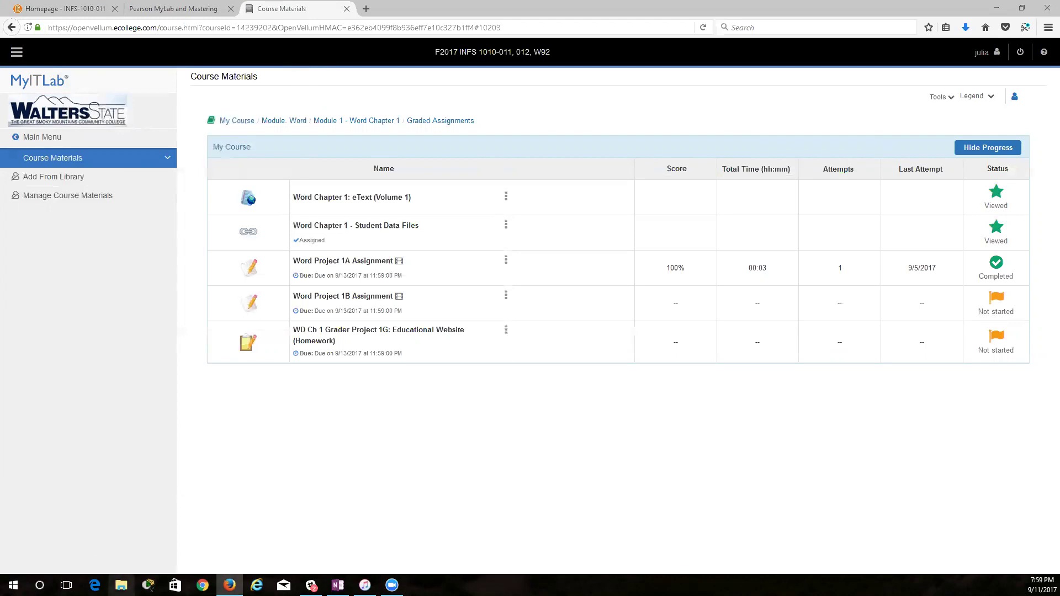
# Step: Switch to File Explorer and cut the w01_student_data_files zip from the Downloads folder
pyautogui.click(121, 584)
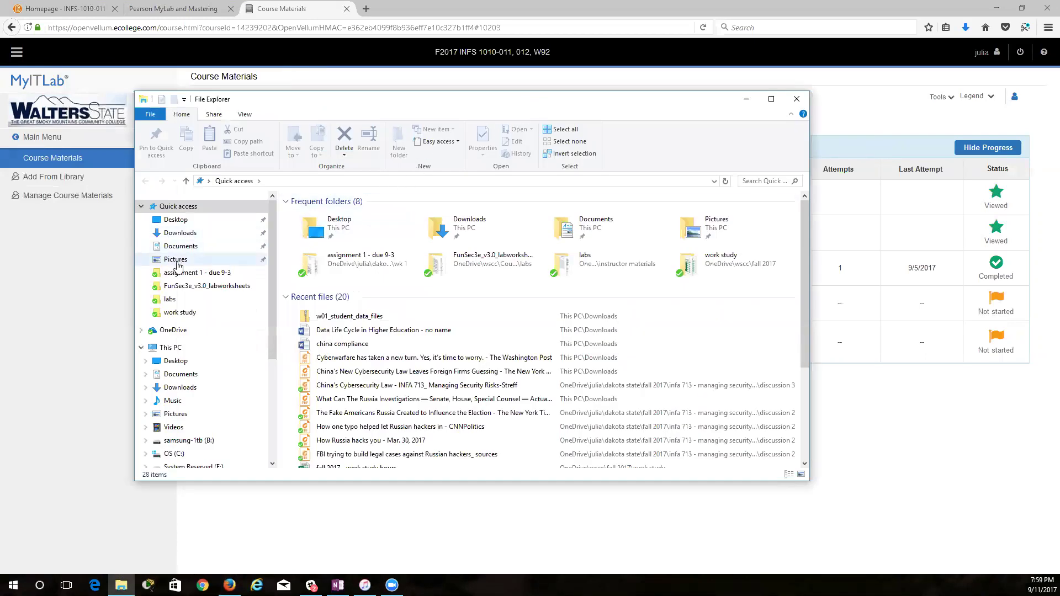
pyautogui.click(180, 233)
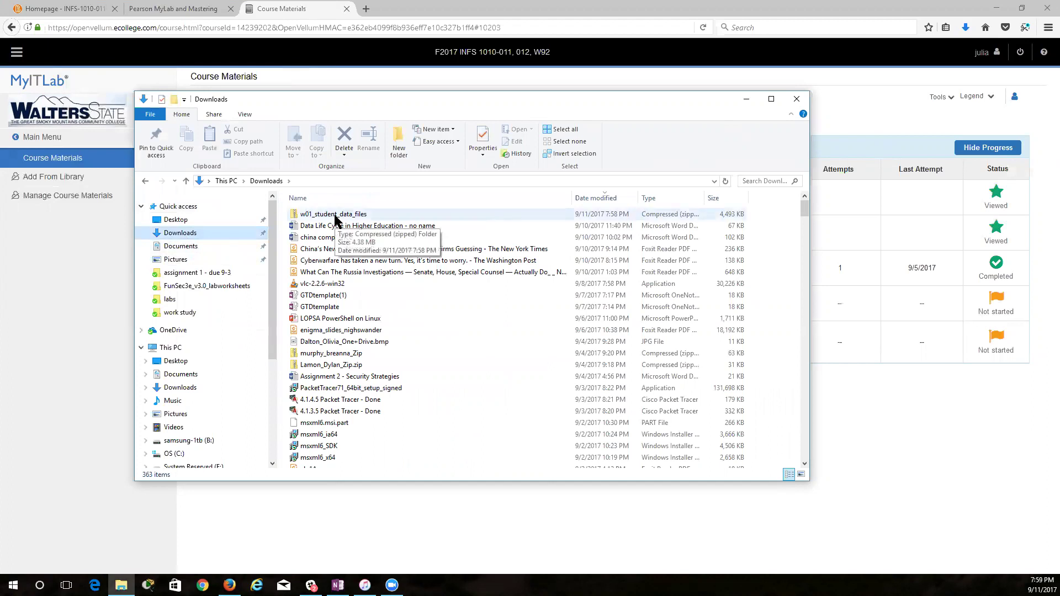
pyautogui.rightClick(335, 215)
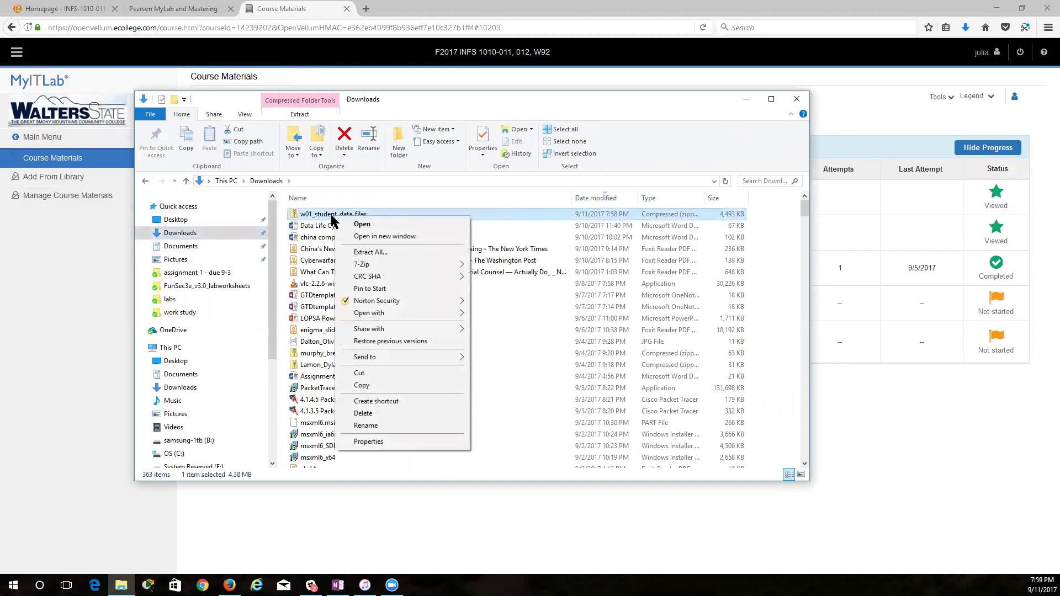
pyautogui.click(274, 251)
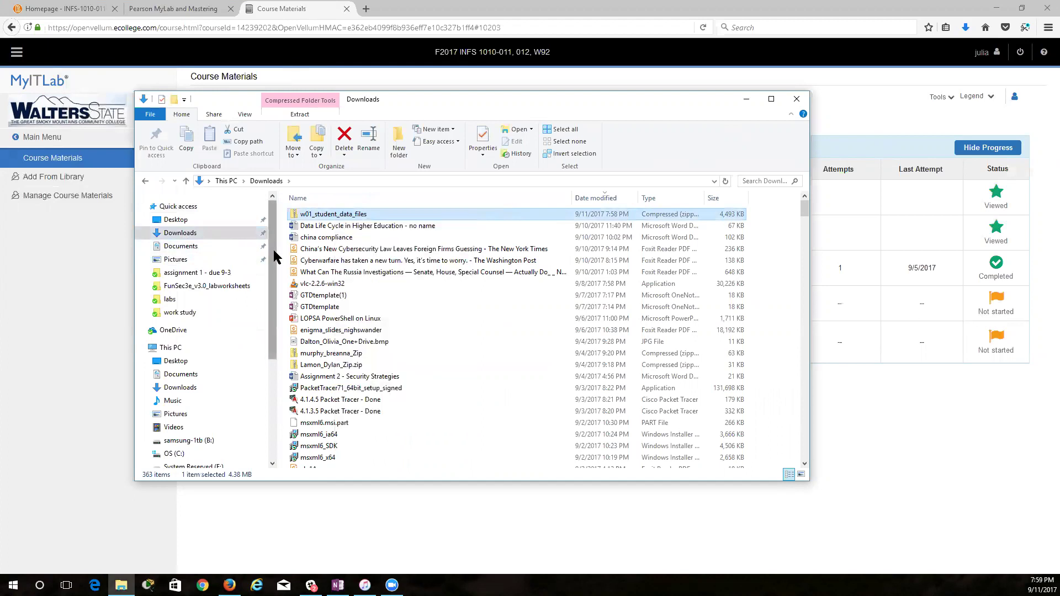
pyautogui.rightClick(326, 216)
pyautogui.press('Escape')
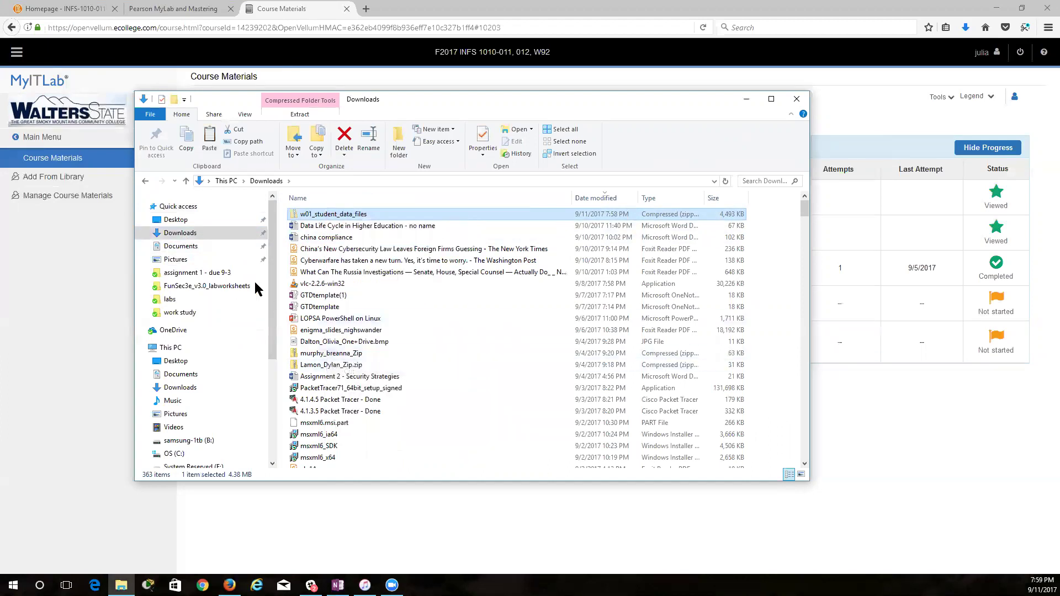
# Step: Create a folder named infs 1010 in Documents
pyautogui.click(182, 247)
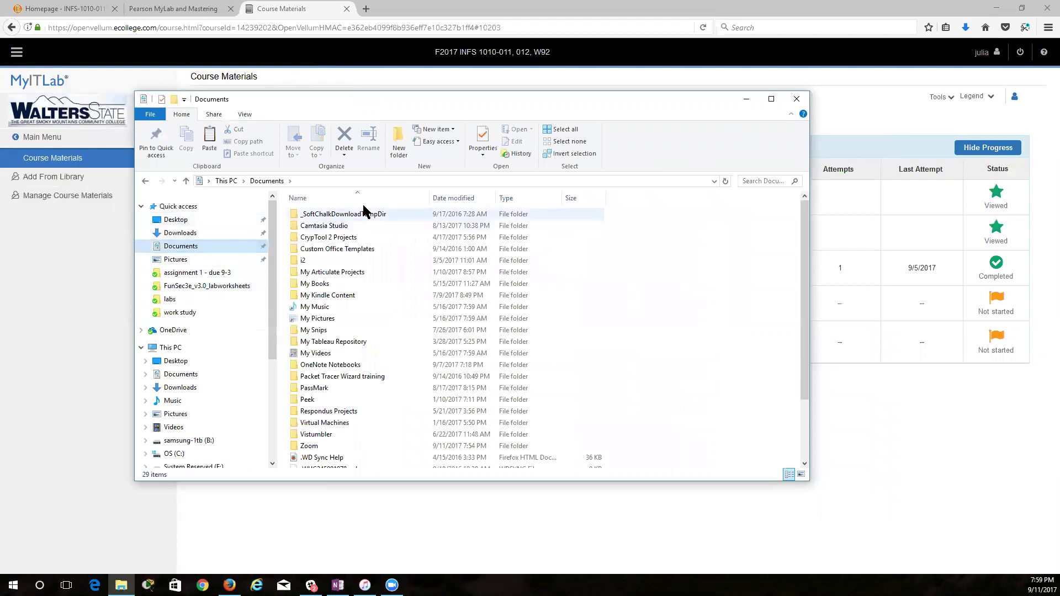
pyautogui.click(394, 145)
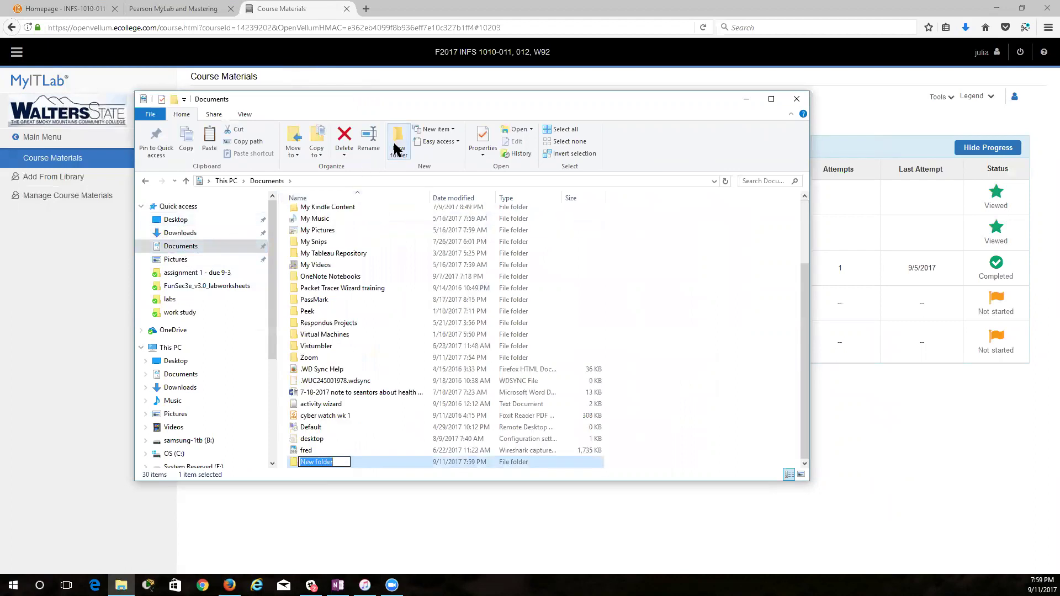
pyautogui.write('infs 1010')
pyautogui.press('Return')
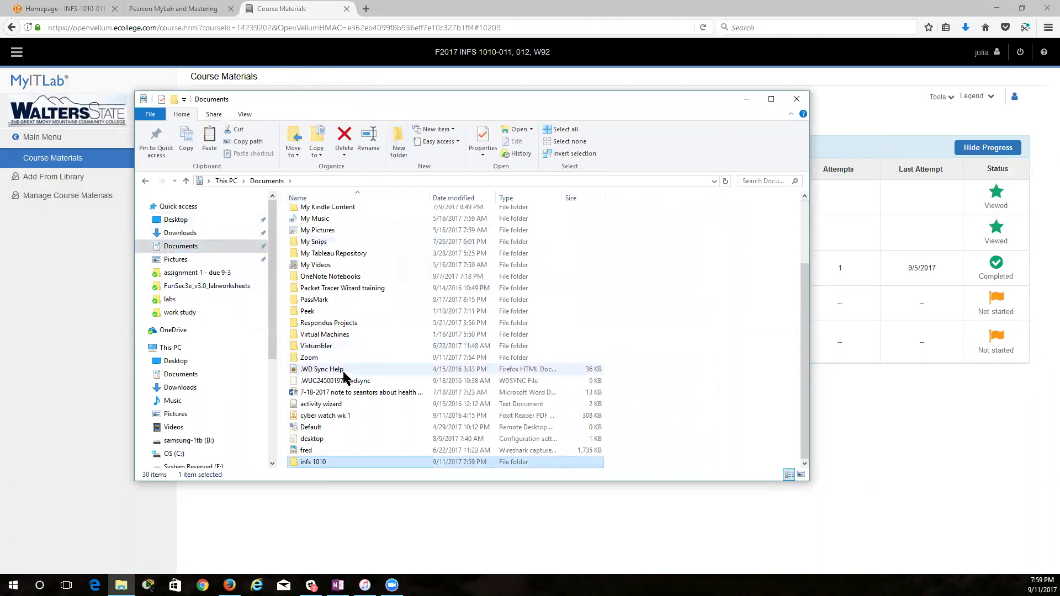
# Step: Create a folder named word inside the infs 1010 folder
pyautogui.doubleClick(327, 461)
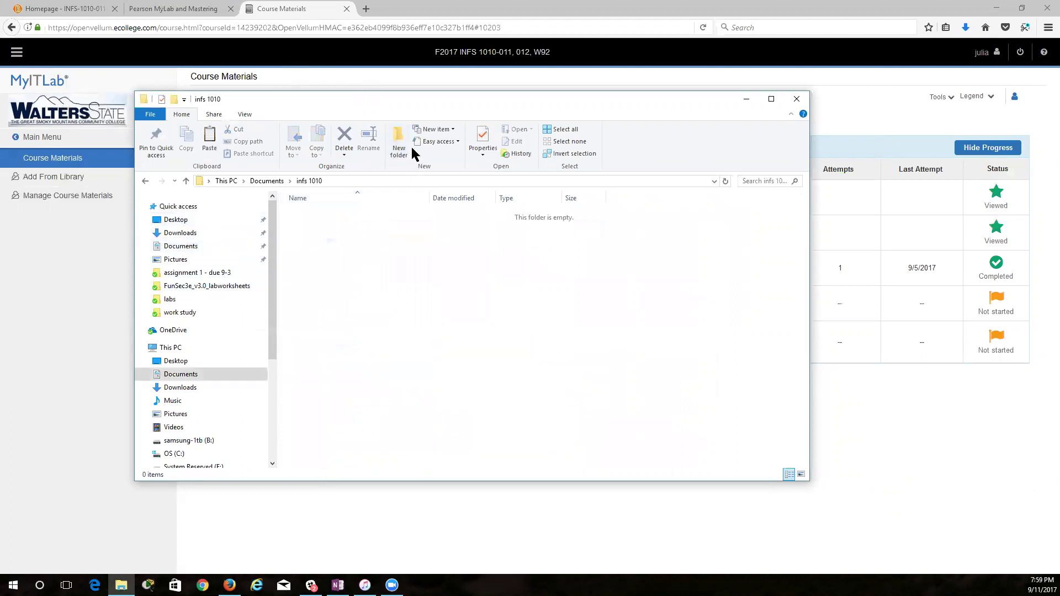
pyautogui.click(397, 145)
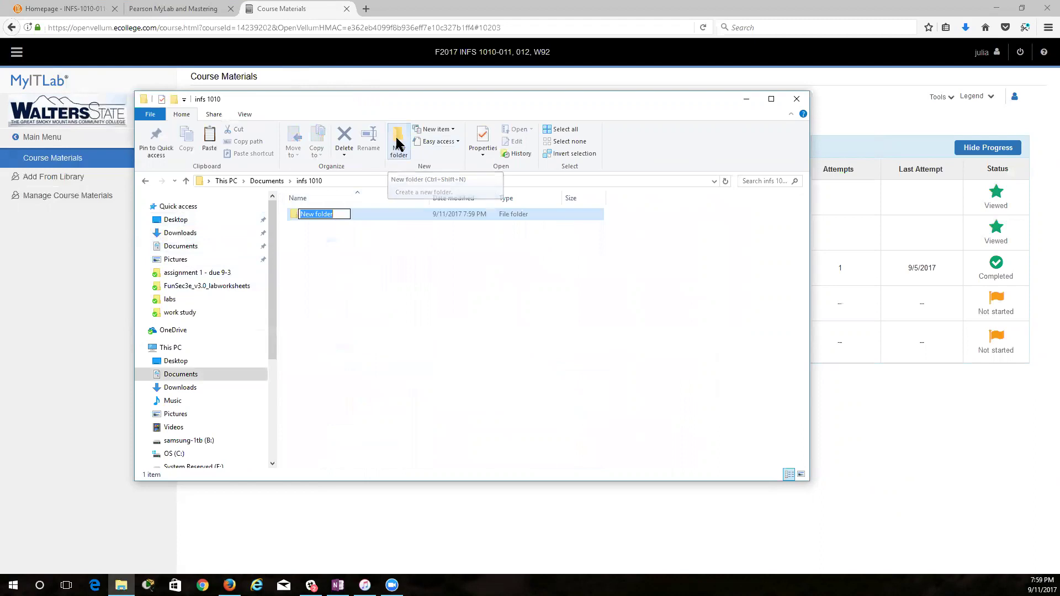
pyautogui.write('word')
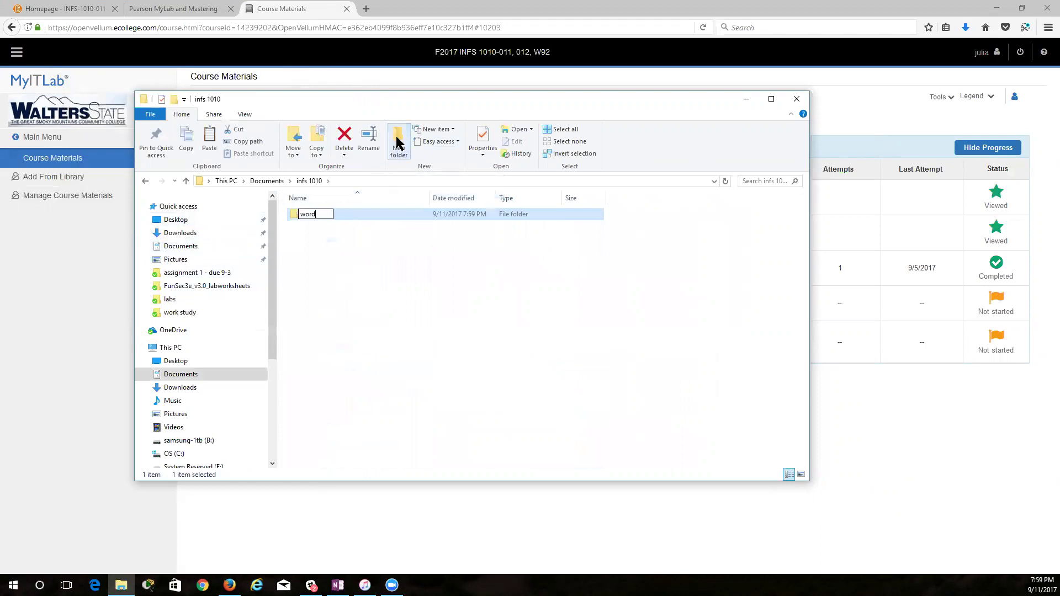
pyautogui.press('Return')
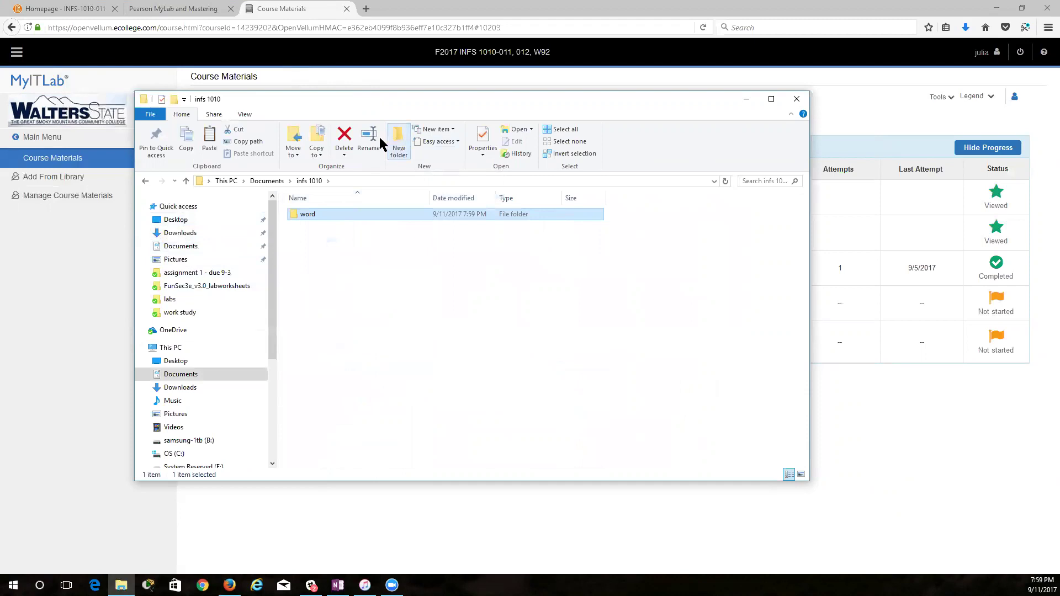
# Step: Create a folder named chapter 1 inside the word folder and open it
pyautogui.doubleClick(316, 218)
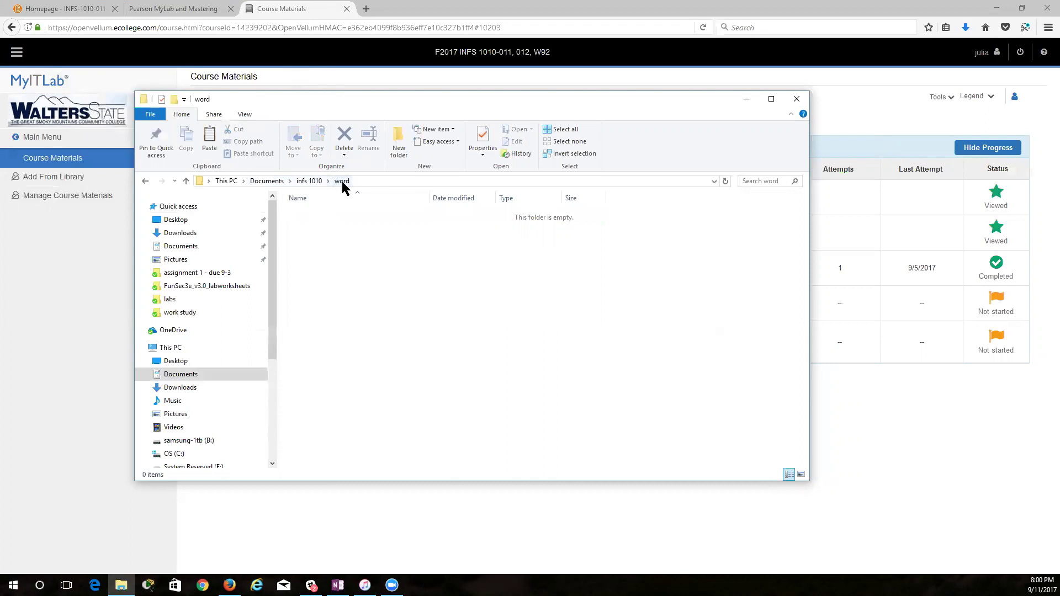
pyautogui.click(390, 155)
pyautogui.write('chapter 1')
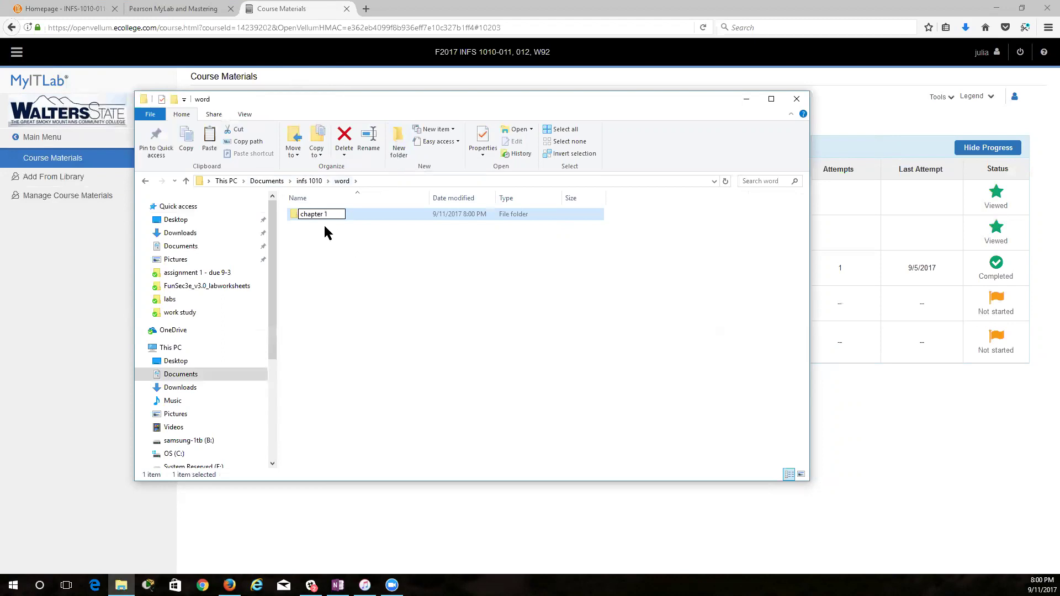
pyautogui.click(353, 214)
pyautogui.doubleClick(354, 216)
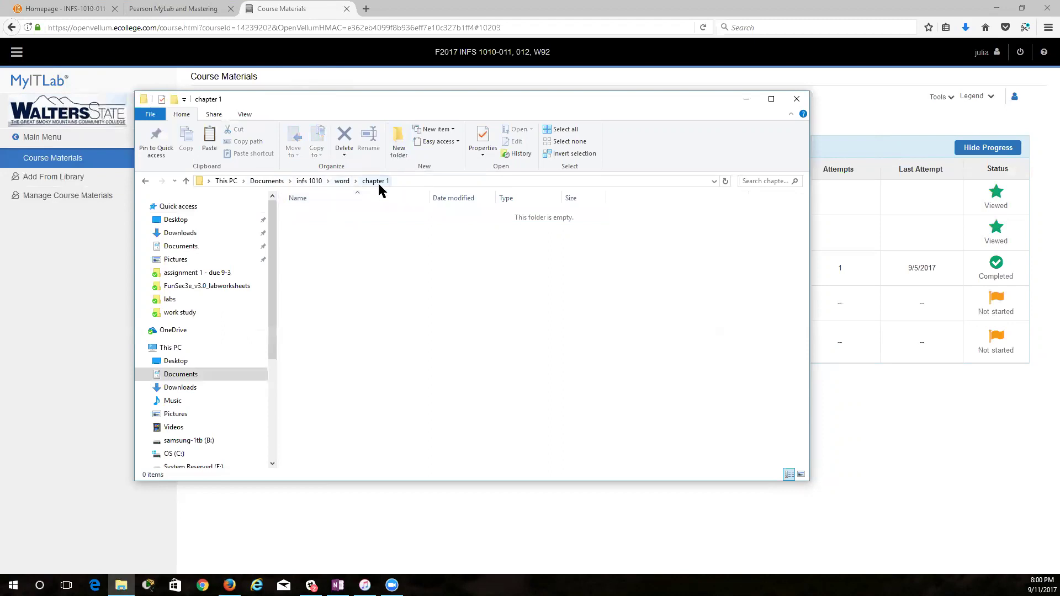
# Step: Create two more folders named chapter 2 and chapter 3 inside the word folder
pyautogui.click(341, 181)
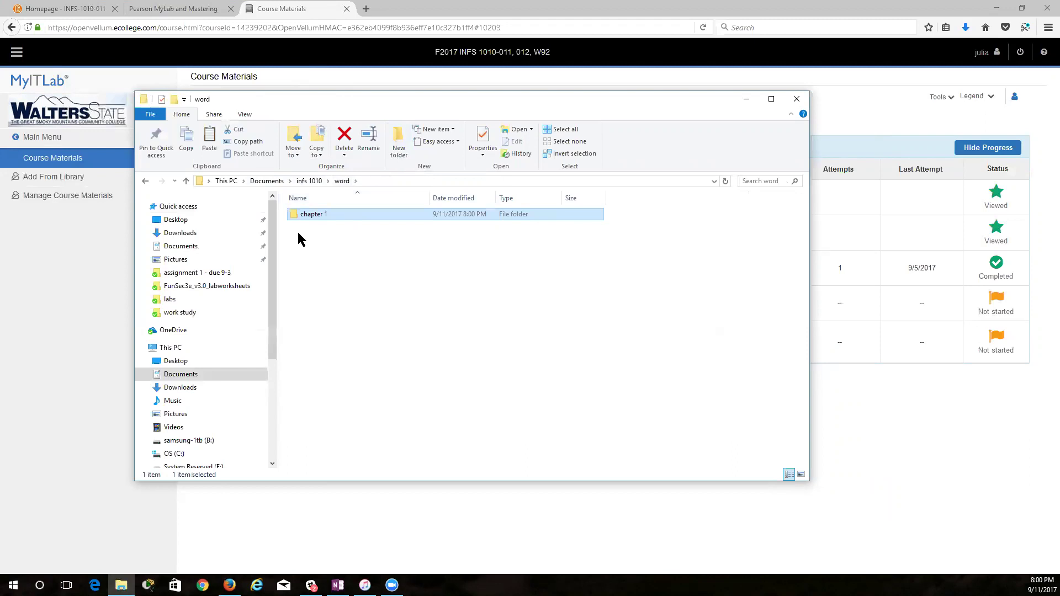
pyautogui.click(394, 150)
pyautogui.write('chapter 2')
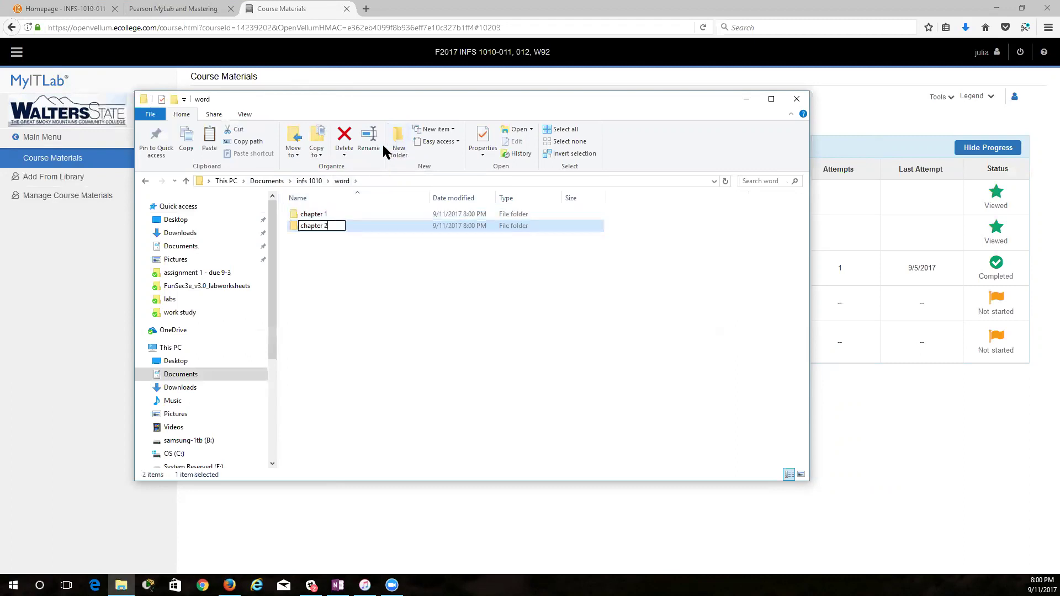
pyautogui.press('Return')
pyautogui.click(399, 147)
pyautogui.write('chapter 3')
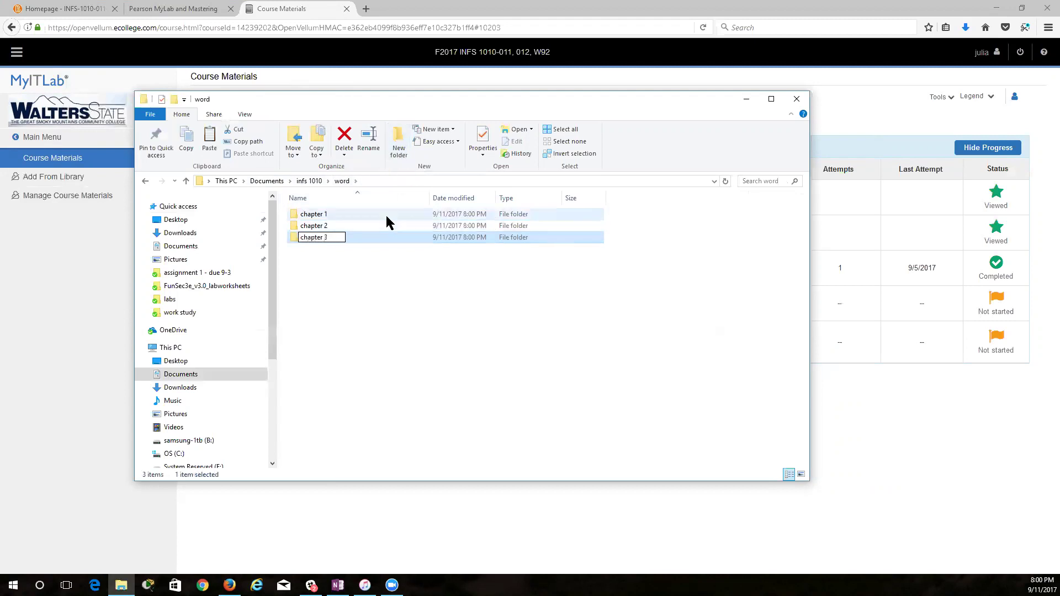
pyautogui.press('Return')
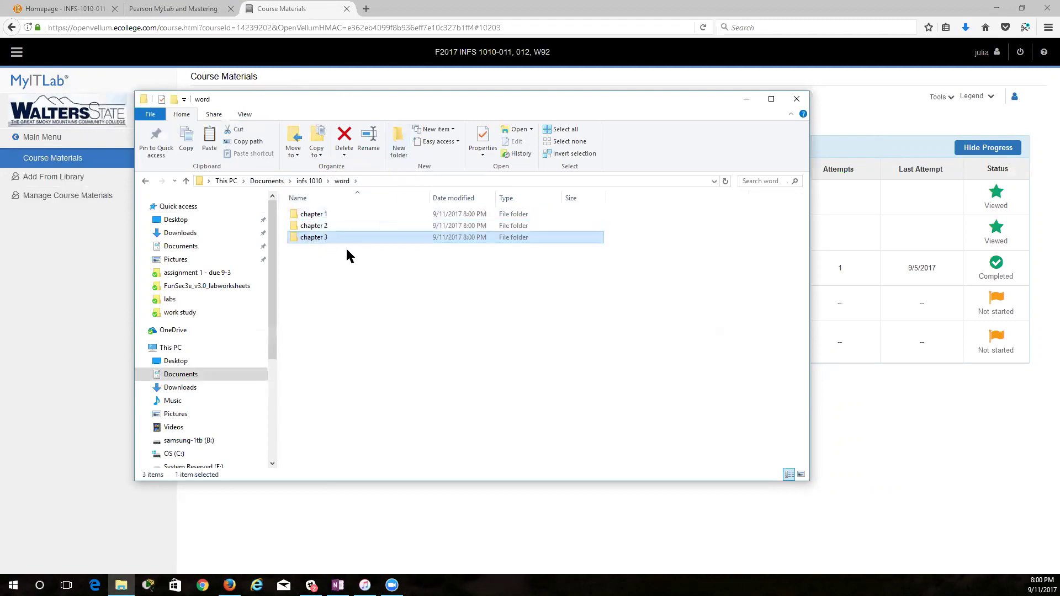
# Step: Paste the copied student data zip file into the chapter 1 folder
pyautogui.doubleClick(319, 214)
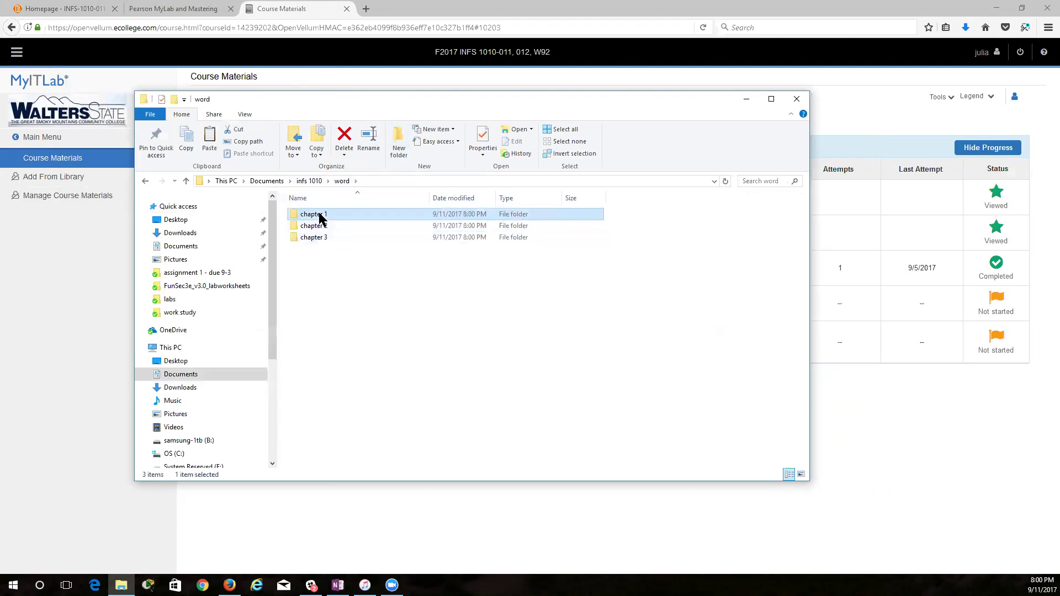
pyautogui.rightClick(318, 257)
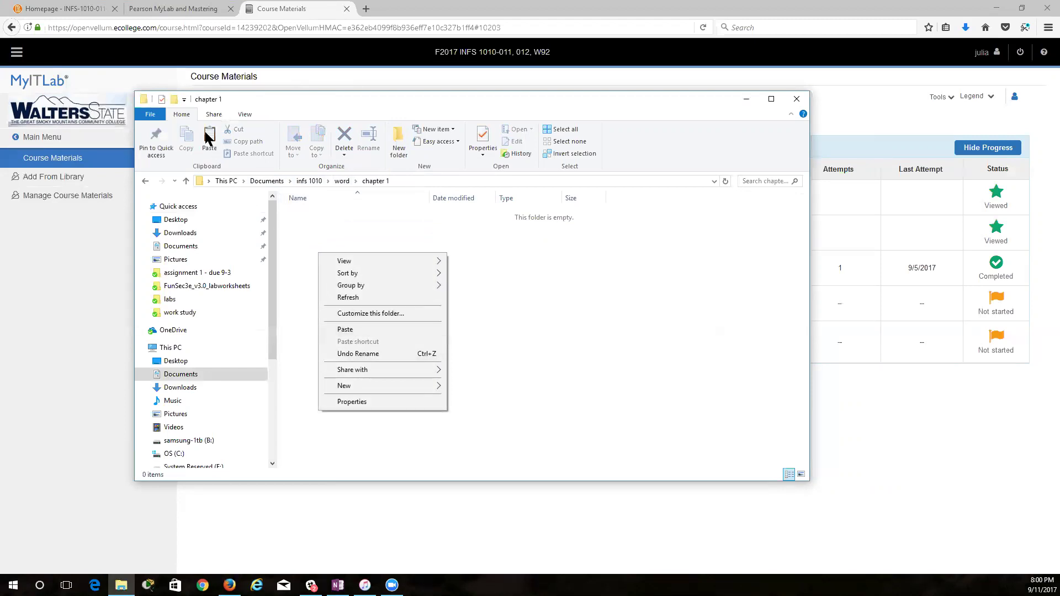
pyautogui.click(357, 330)
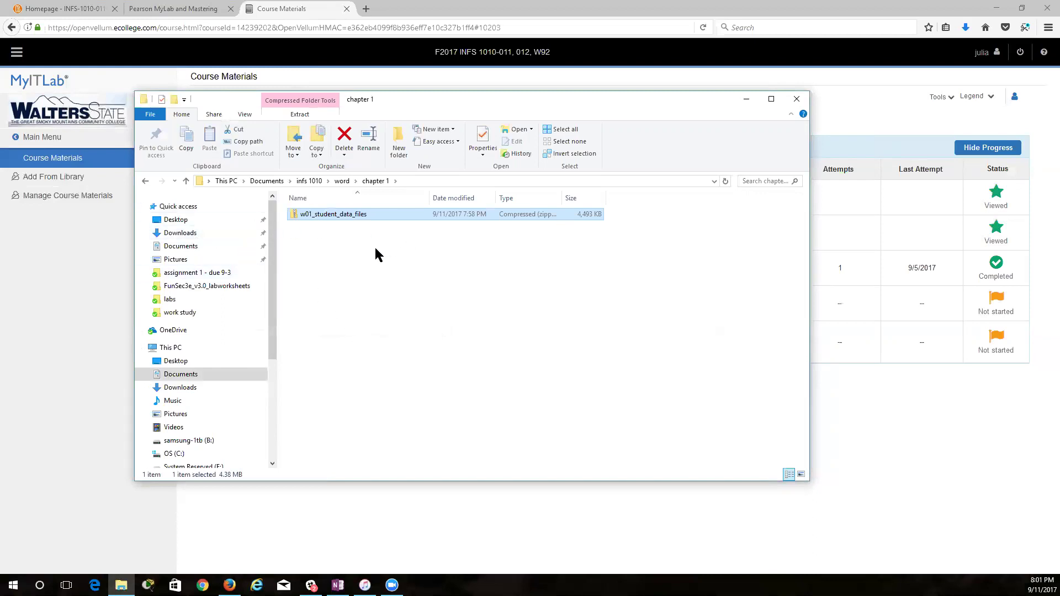
# Step: Extract all of w01_student_data_files into the chapter 1 folder using the suggested destination, and close the extracted-files window
pyautogui.rightClick(312, 217)
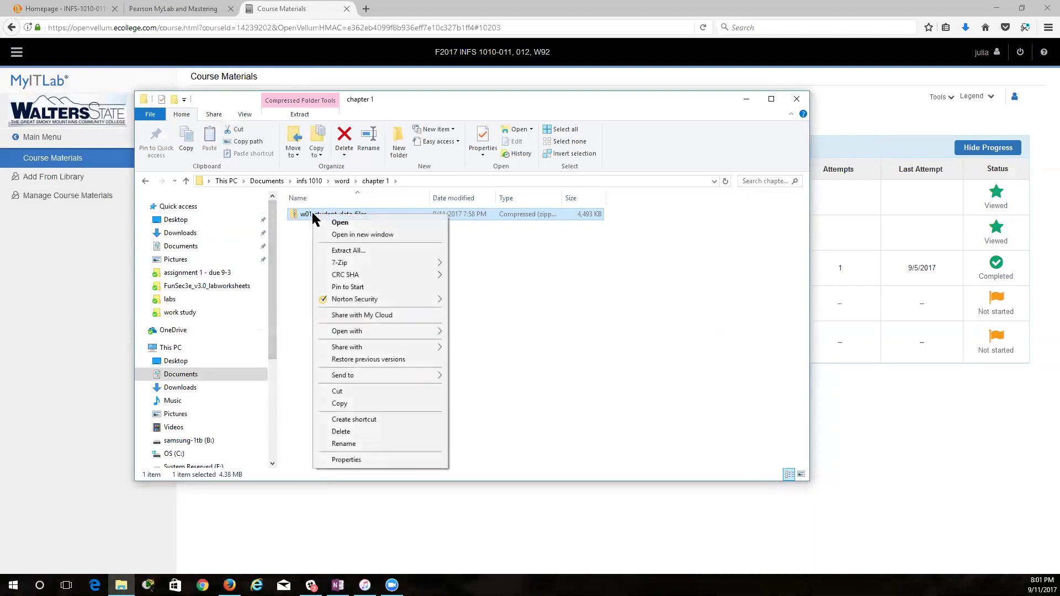
pyautogui.click(369, 250)
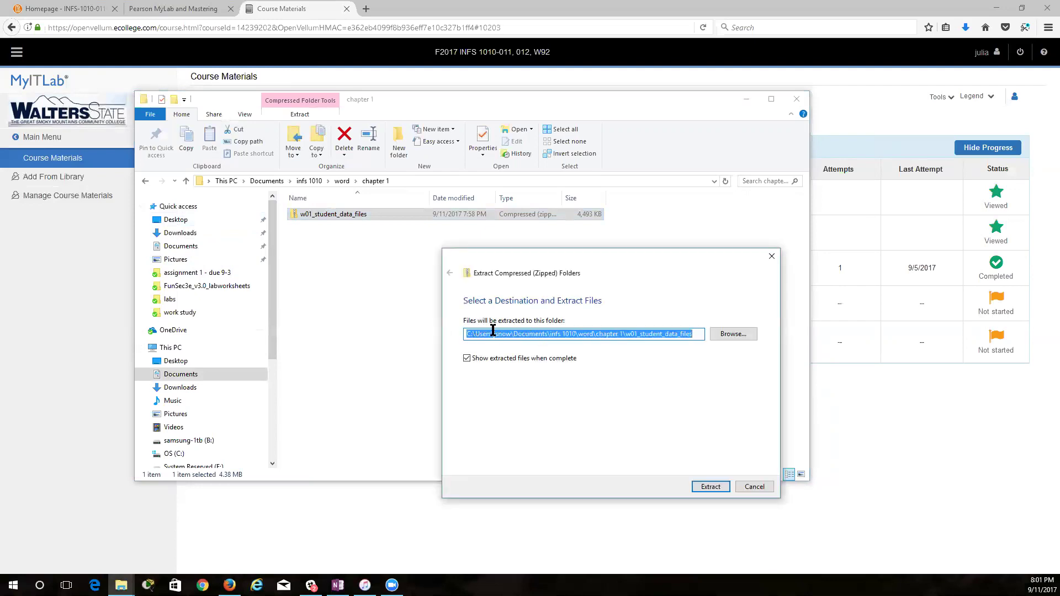
pyautogui.click(710, 487)
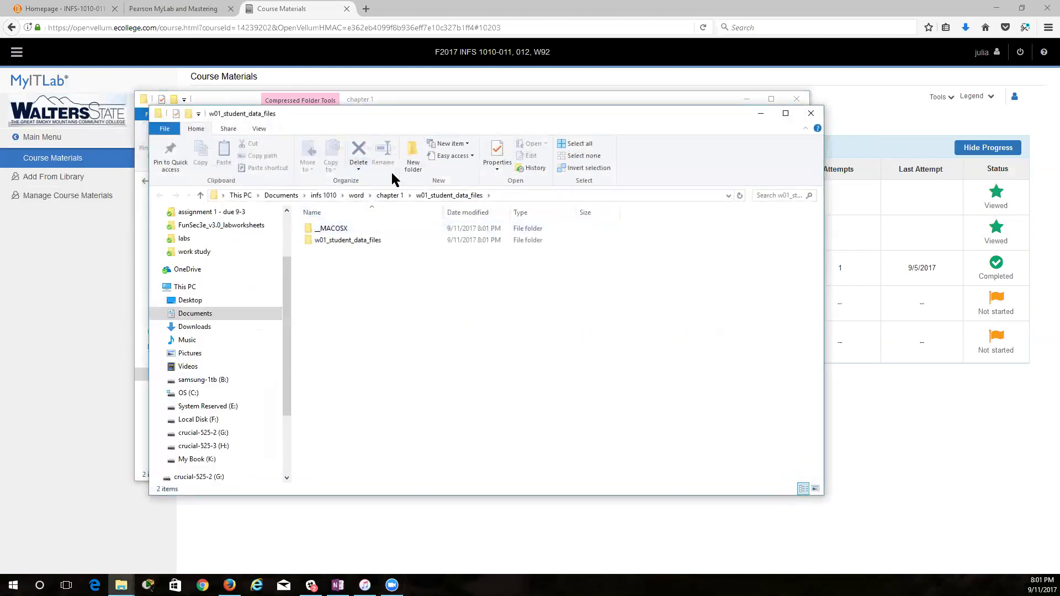
pyautogui.click(810, 113)
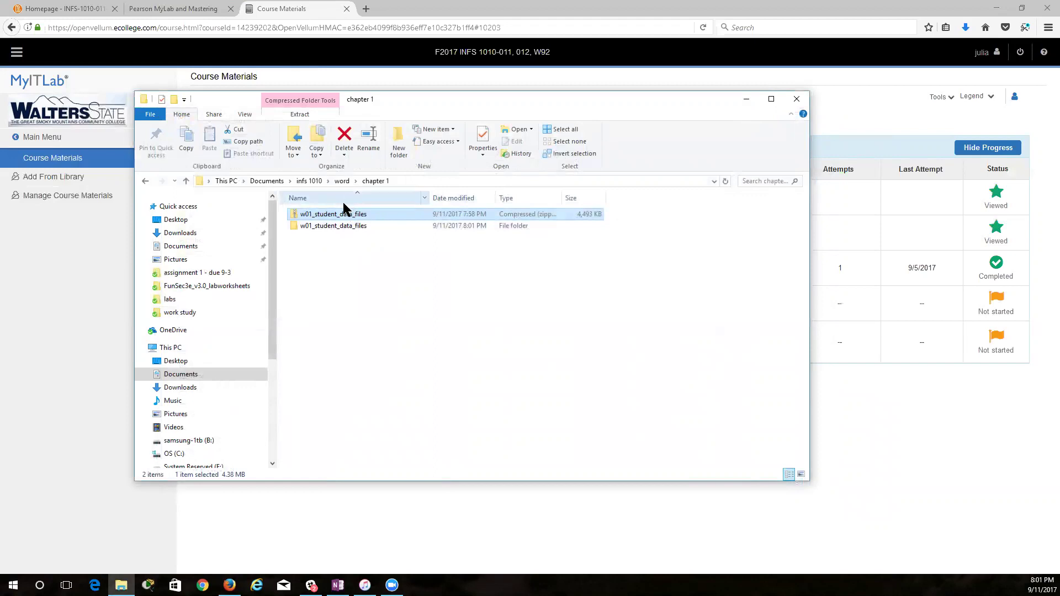
# Step: Delete the zipped copy of w01_student_data_files from chapter 1, keeping the extracted folder
pyautogui.click(344, 259)
pyautogui.click(343, 217)
pyautogui.click(343, 145)
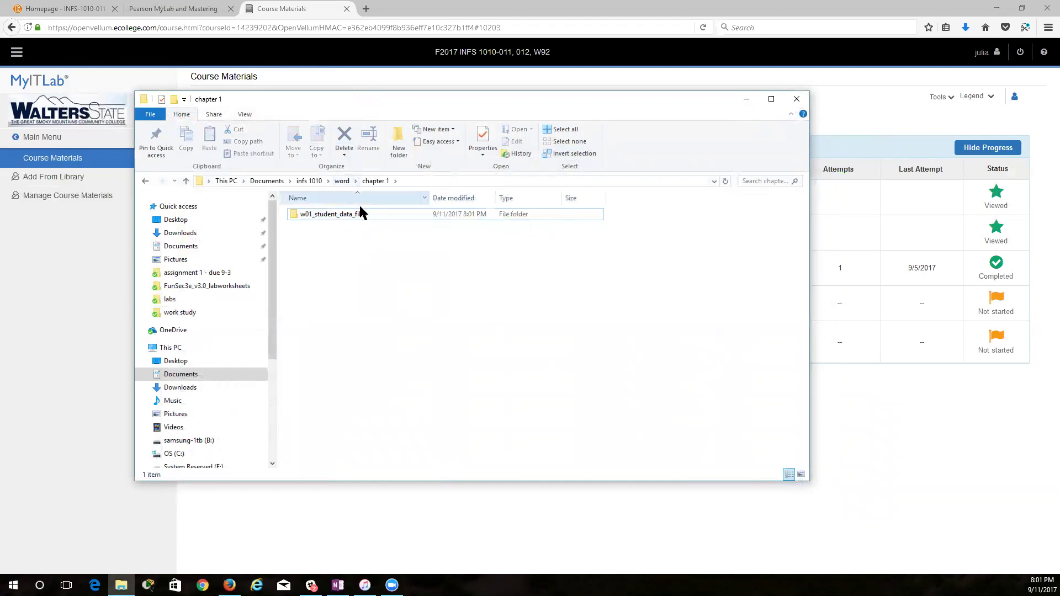
# Step: Delete the files from w01C_Building through w01K_Studio in the inner w01_student_data_files folder
pyautogui.doubleClick(351, 215)
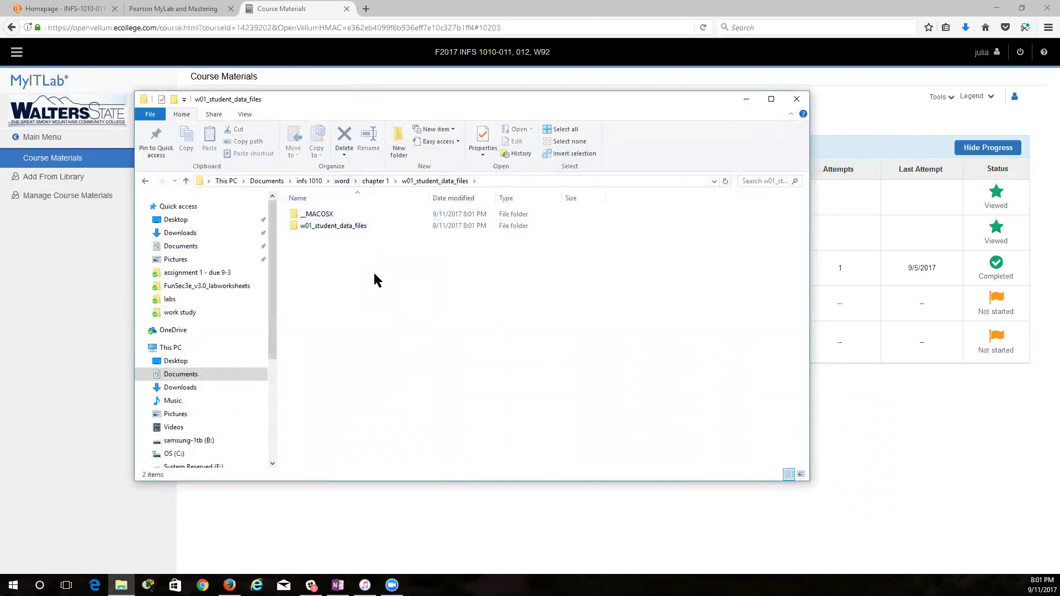
pyautogui.doubleClick(326, 226)
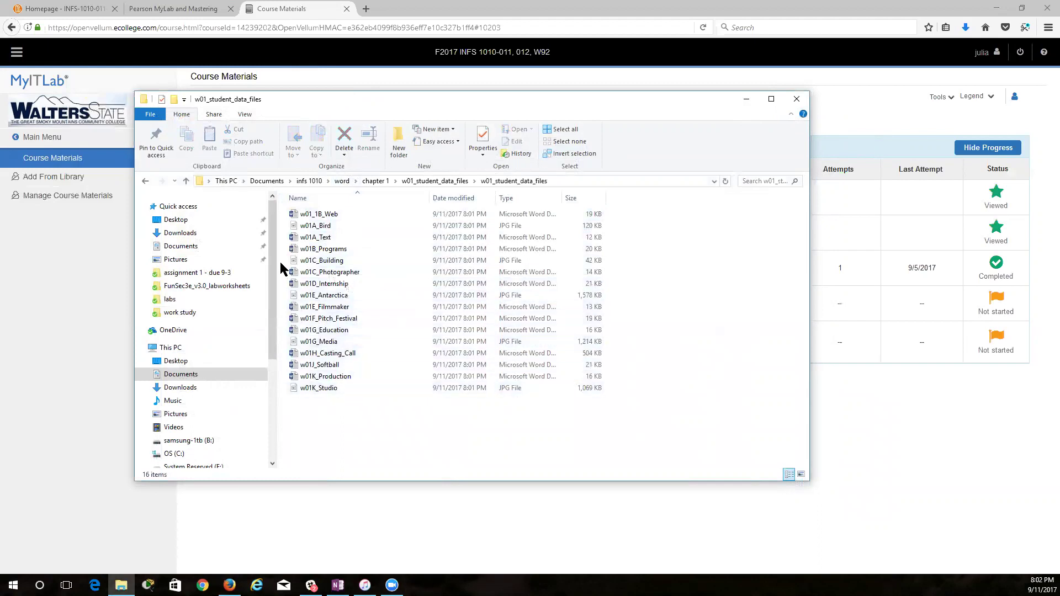
pyautogui.moveTo(283, 256); pyautogui.dragTo(397, 391)
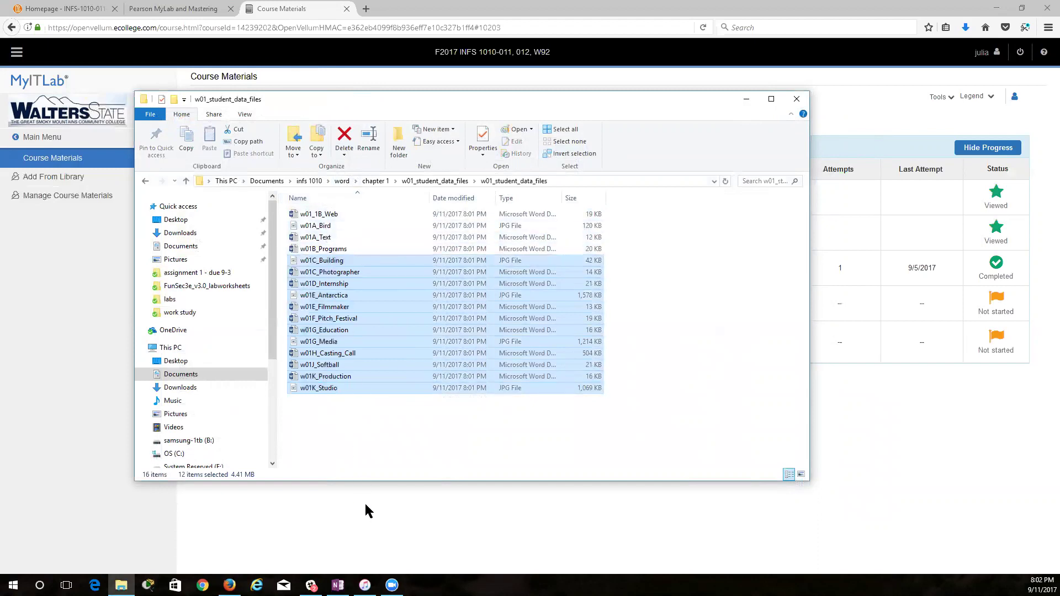
pyautogui.press('Delete')
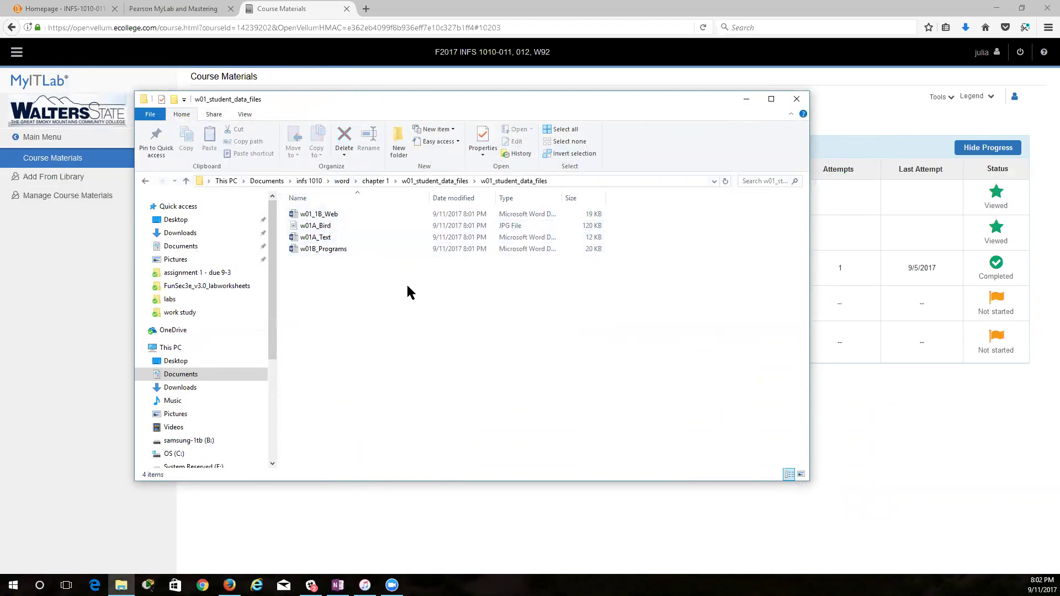
# Step: Reopen File Explorer and browse from Documents through infs 1010, word and chapter 1 to the inner w01_student_data_files folder
pyautogui.click(436, 499)
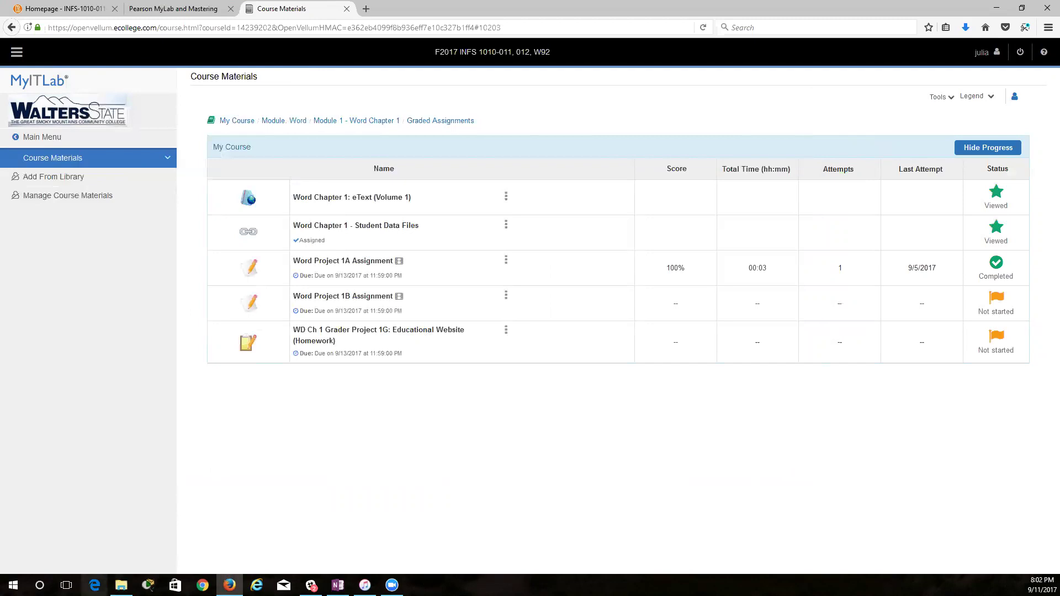
pyautogui.click(121, 585)
pyautogui.click(185, 233)
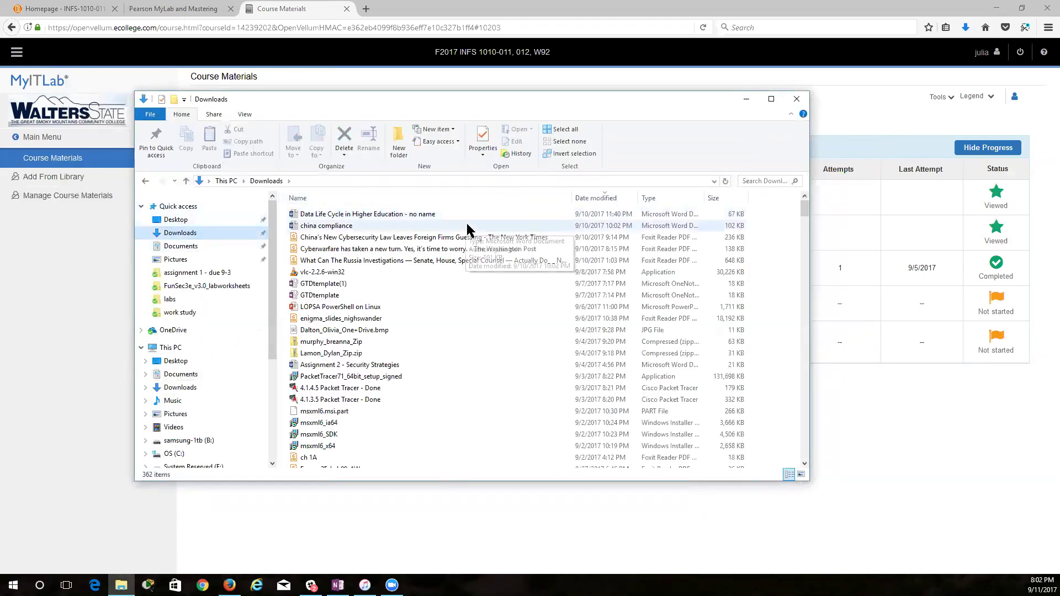
pyautogui.click(198, 248)
pyautogui.scroll(-3, 408, 336)
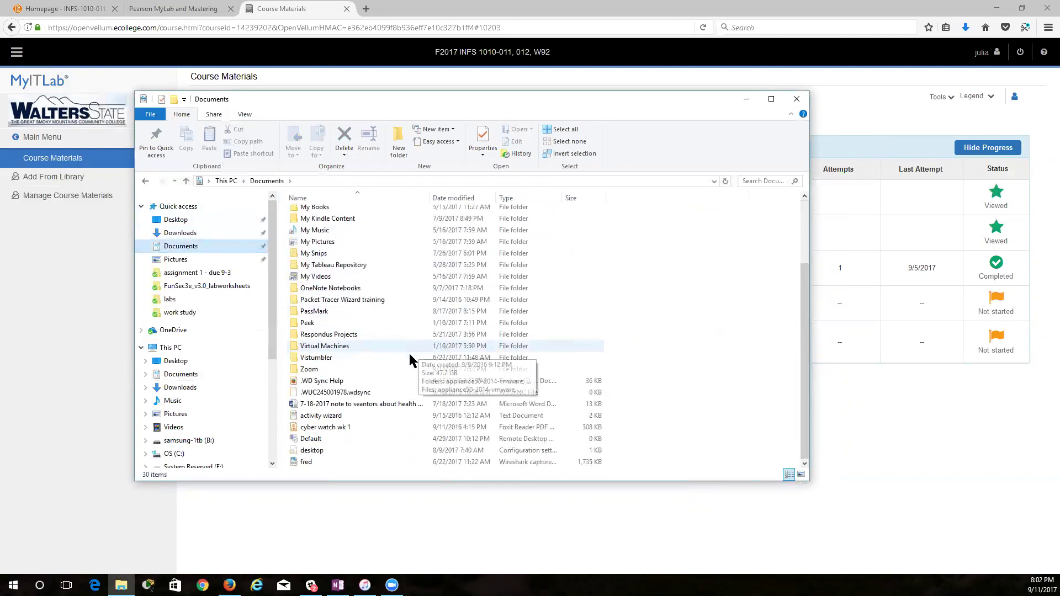
pyautogui.scroll(3, 384, 343)
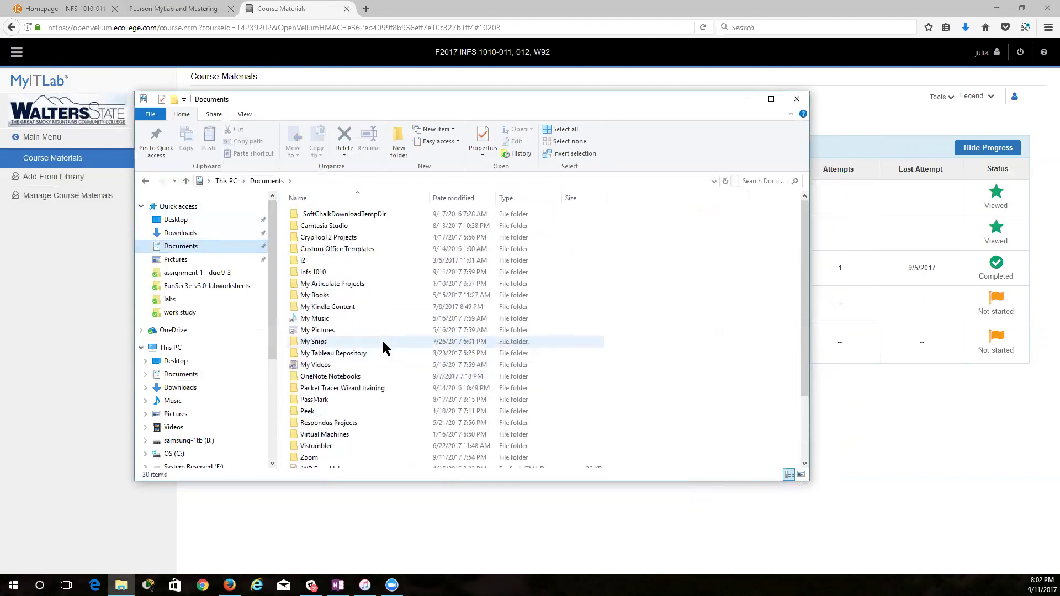
pyautogui.doubleClick(324, 273)
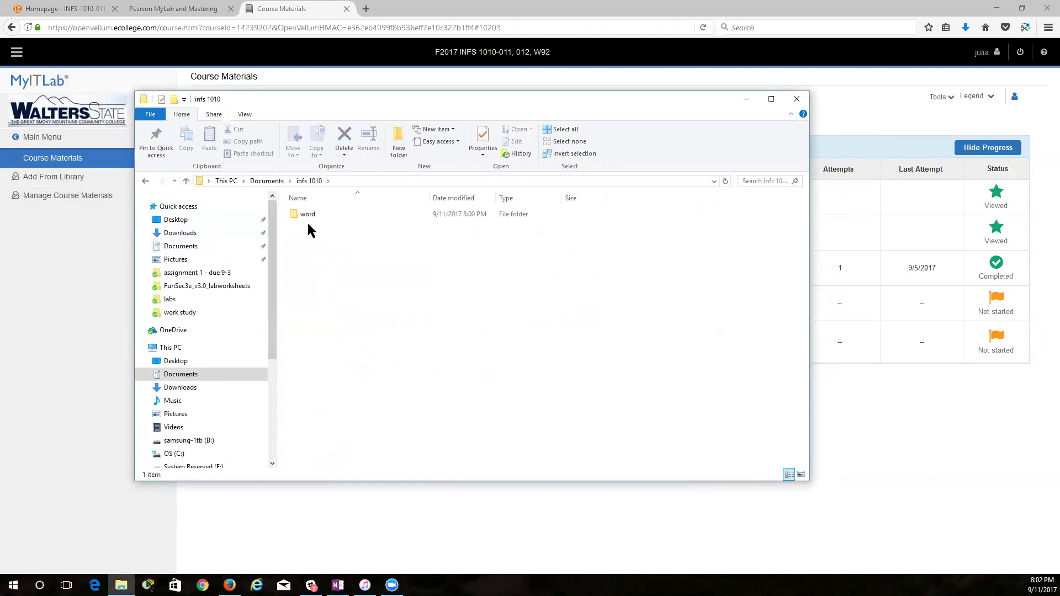
pyautogui.doubleClick(308, 217)
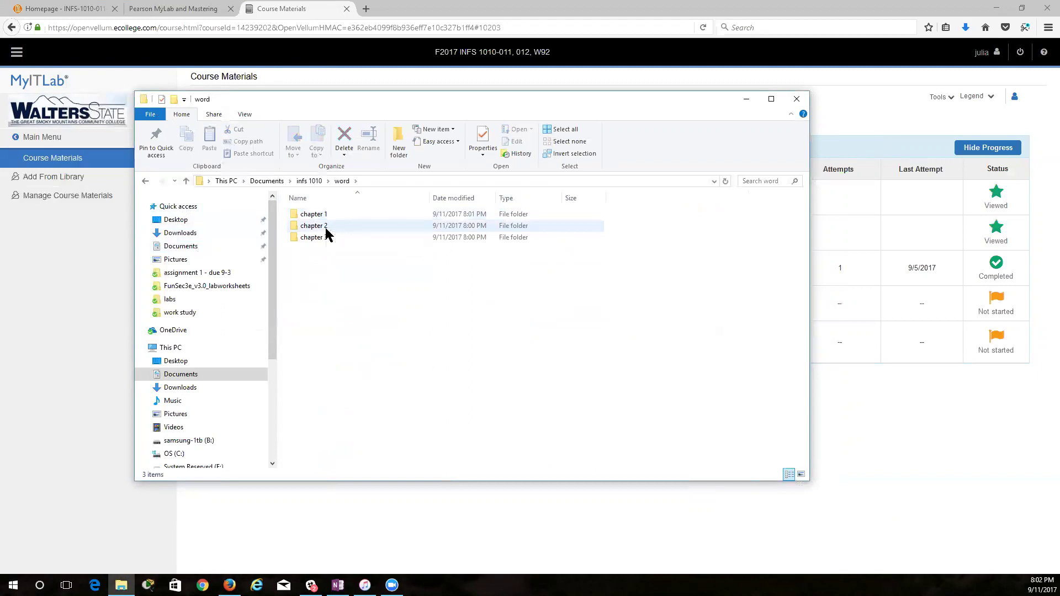
pyautogui.doubleClick(324, 218)
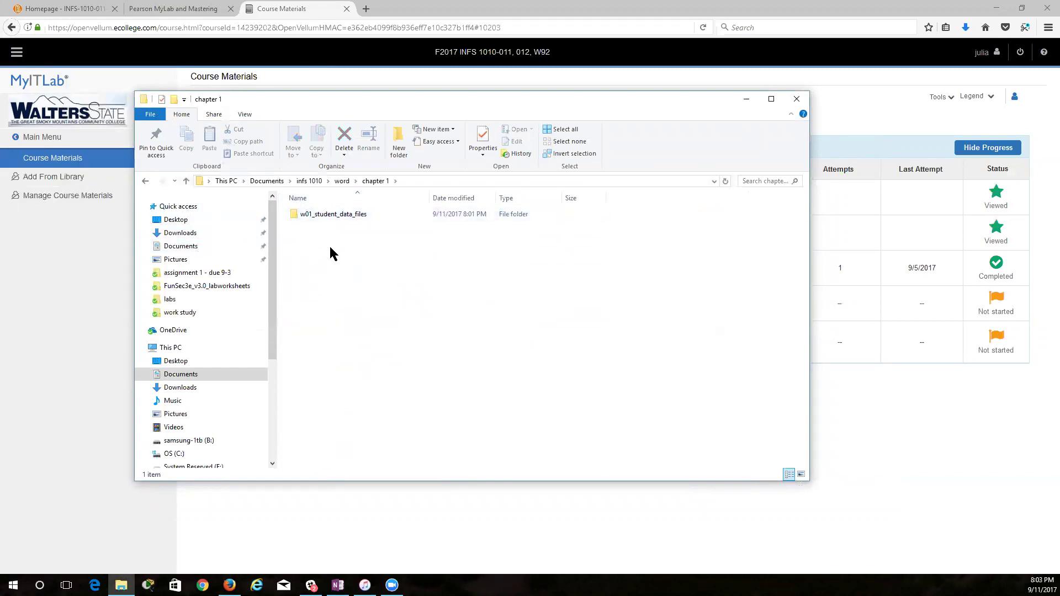
pyautogui.doubleClick(335, 213)
pyautogui.doubleClick(333, 226)
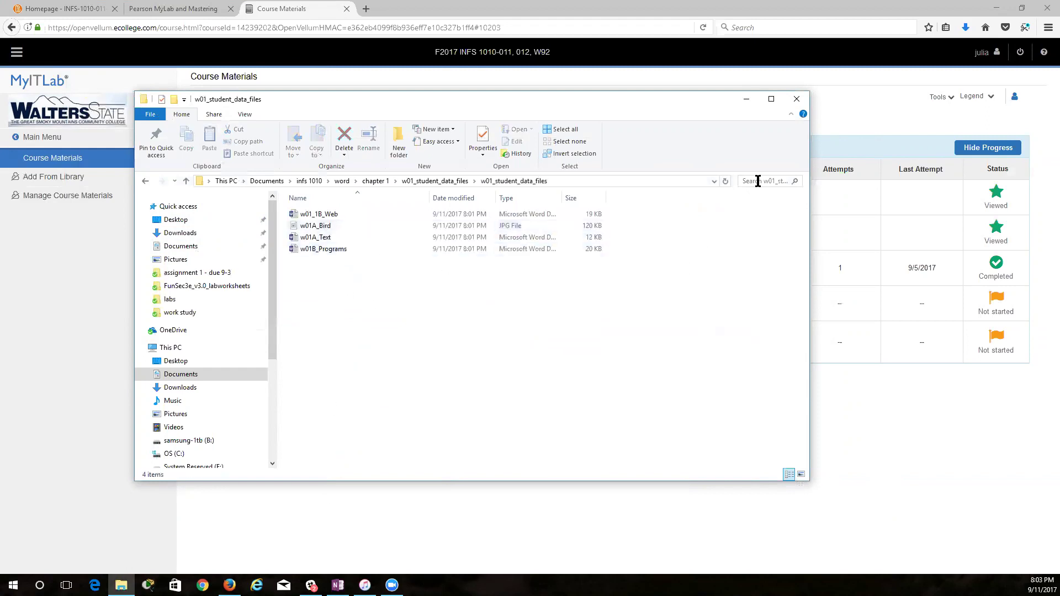
# Step: Return to the course materials in Firefox and view the 9/5/2017 submission of Word Project 1A Assignment
pyautogui.click(743, 100)
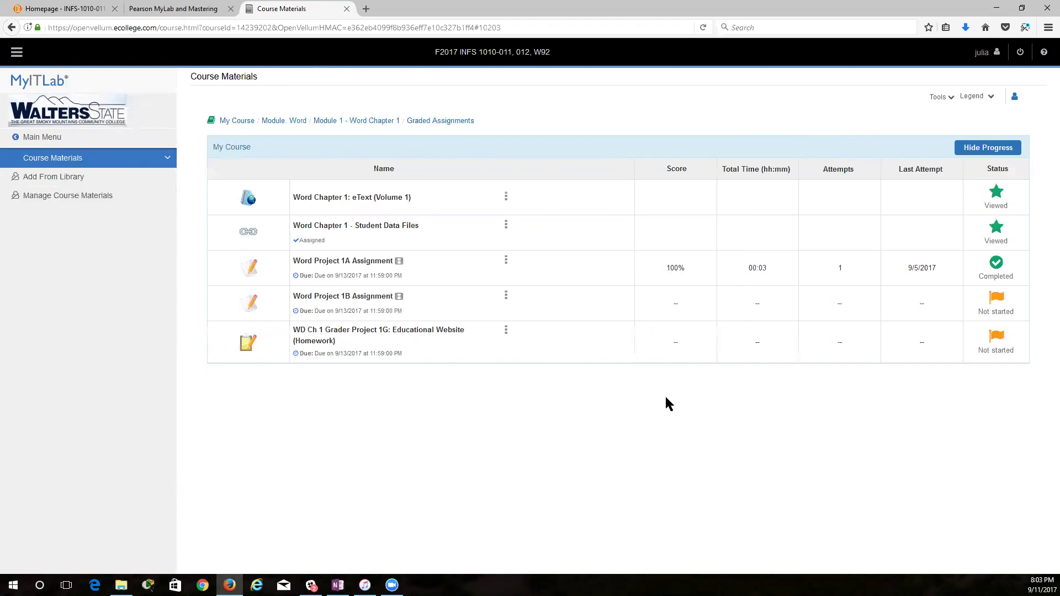
pyautogui.click(505, 261)
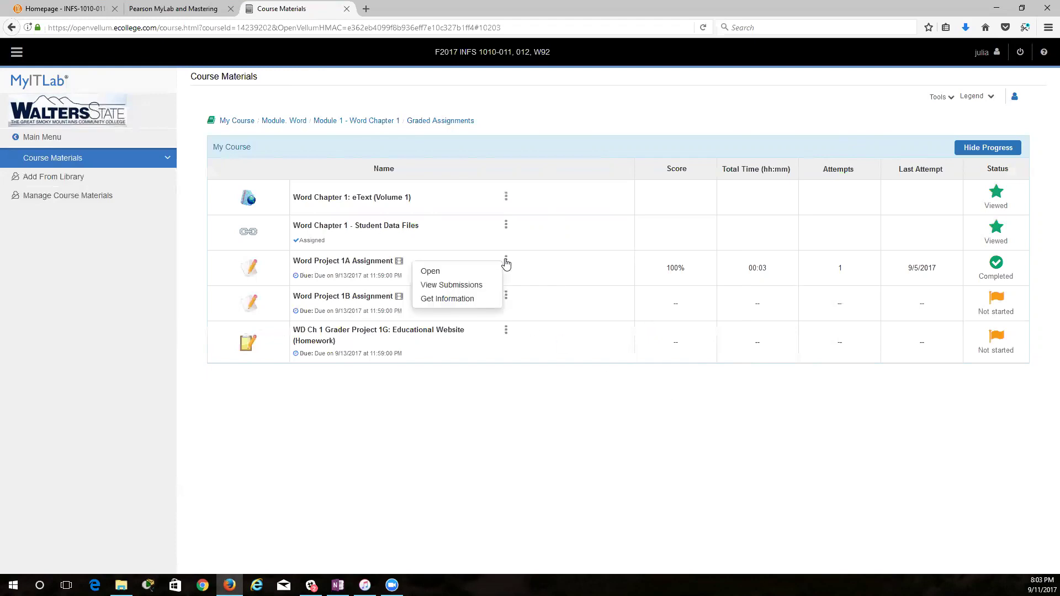
pyautogui.click(477, 285)
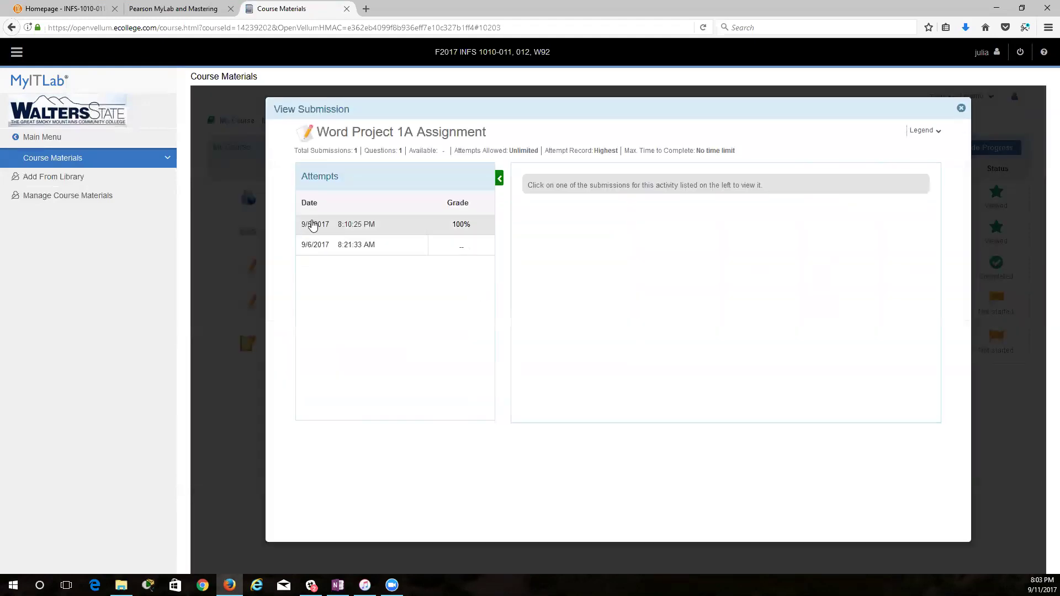
pyautogui.click(313, 230)
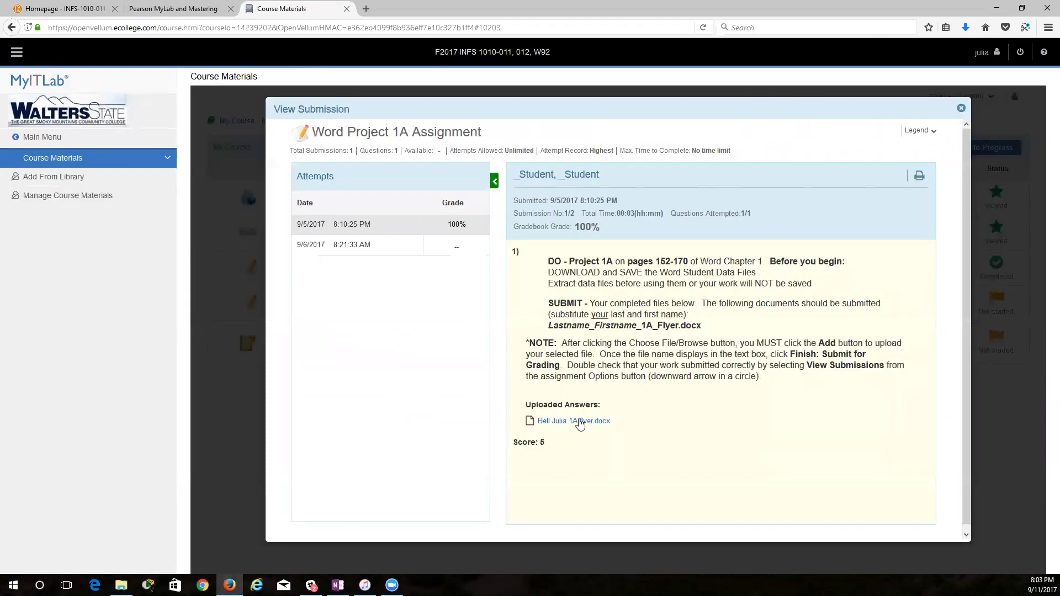
# Step: Open the submitted 1A flyer document in Word to review it, and close both the document and the submission view
pyautogui.click(579, 422)
pyautogui.click(101, 154)
pyautogui.click(218, 222)
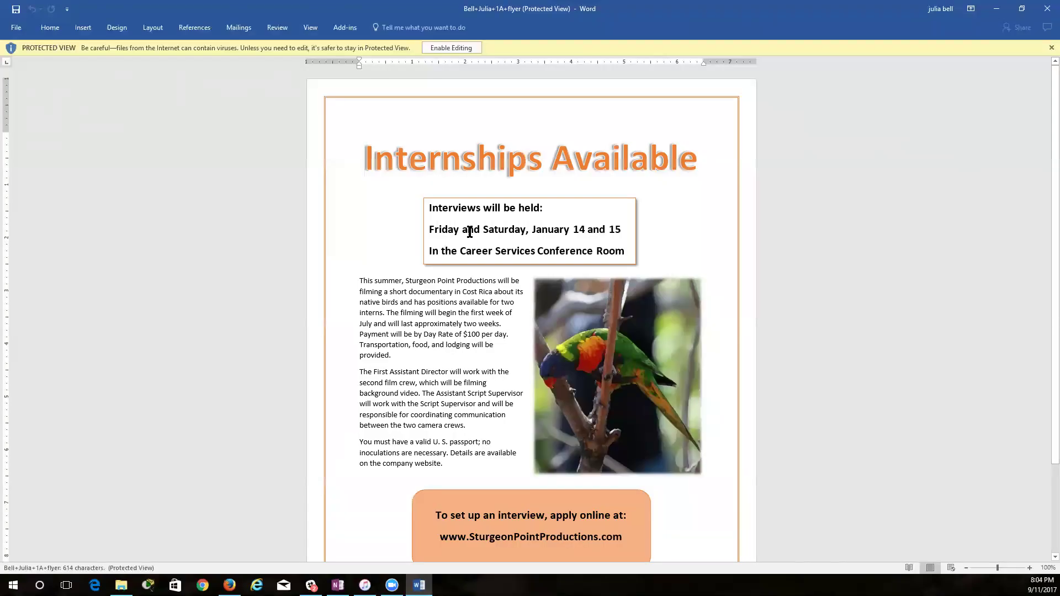
pyautogui.scroll(-2, 409, 231)
pyautogui.scroll(2, 428, 241)
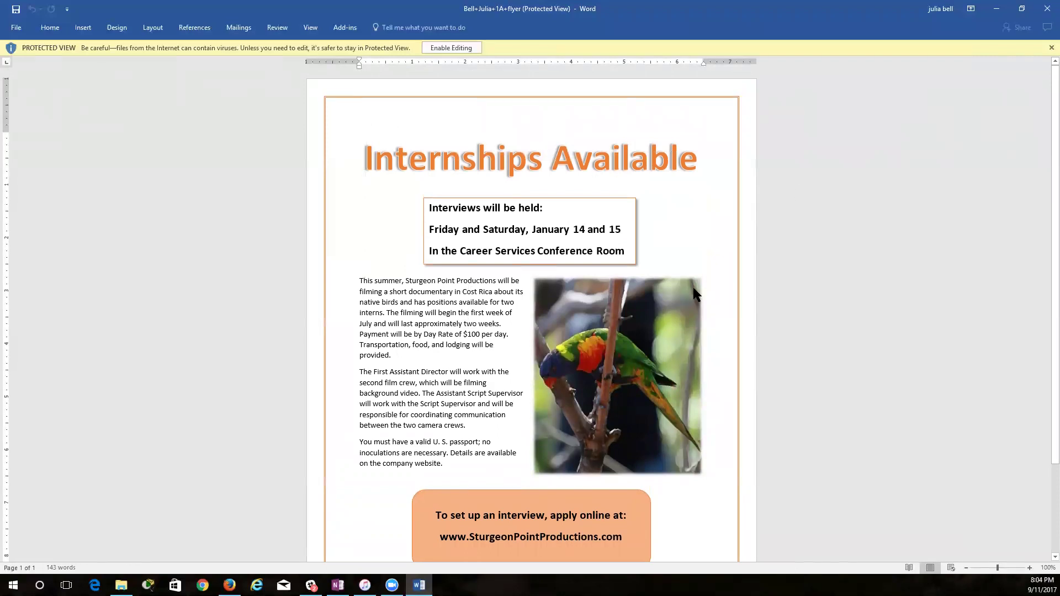
pyautogui.click(1047, 8)
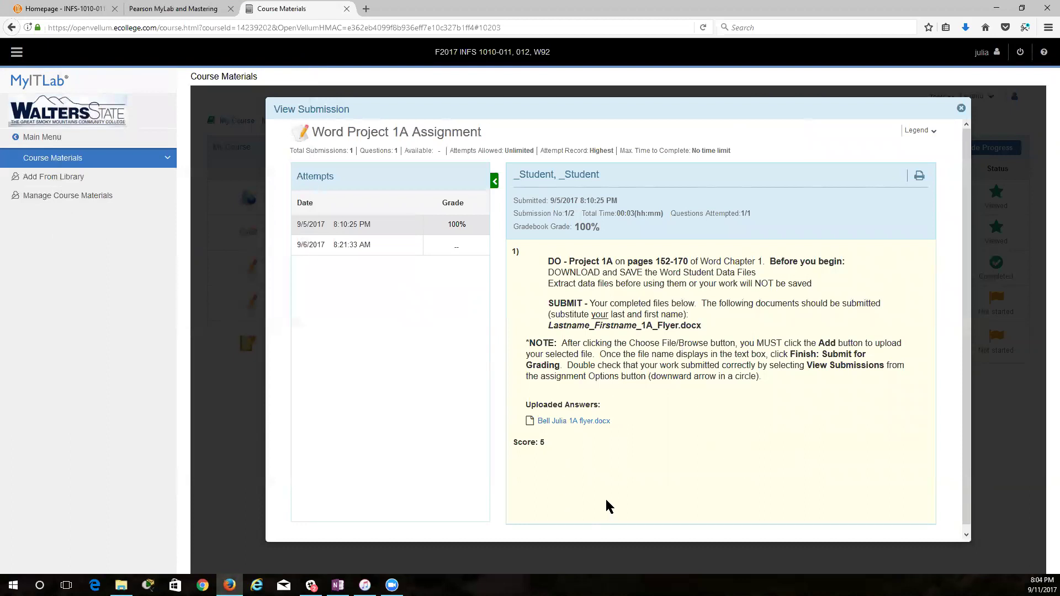
pyautogui.click(961, 108)
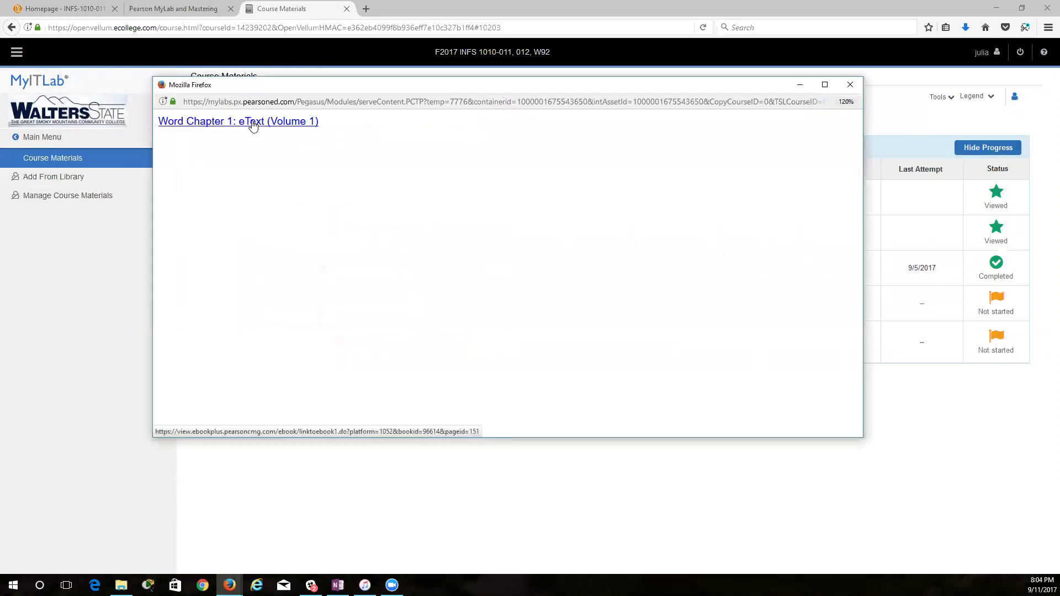
# Step: Open the Word Chapter 1 eText (Volume 1) and allow Adobe Flash to run for this session only
pyautogui.click(253, 122)
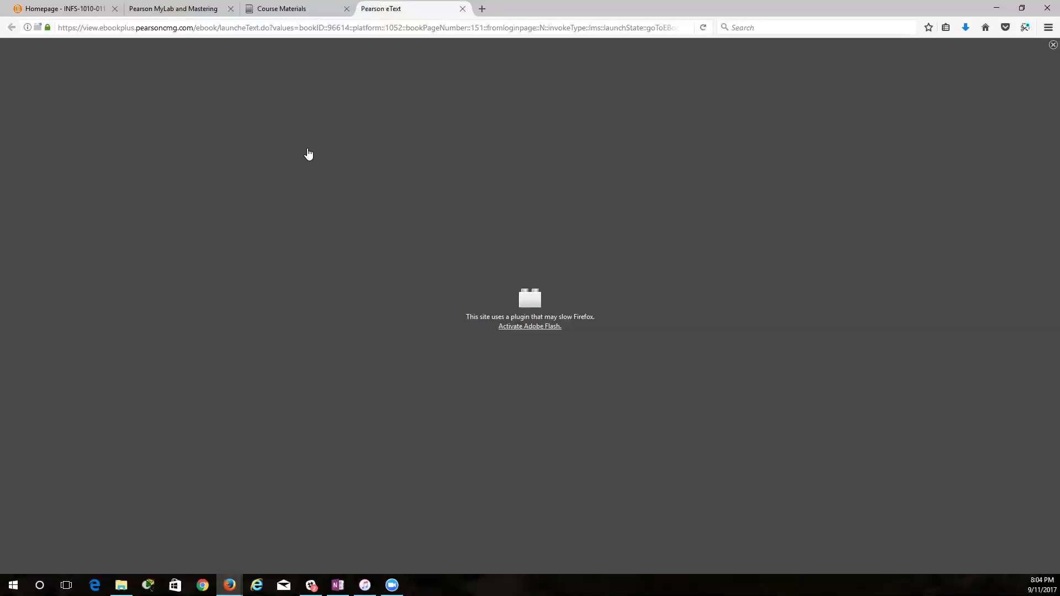
pyautogui.click(512, 327)
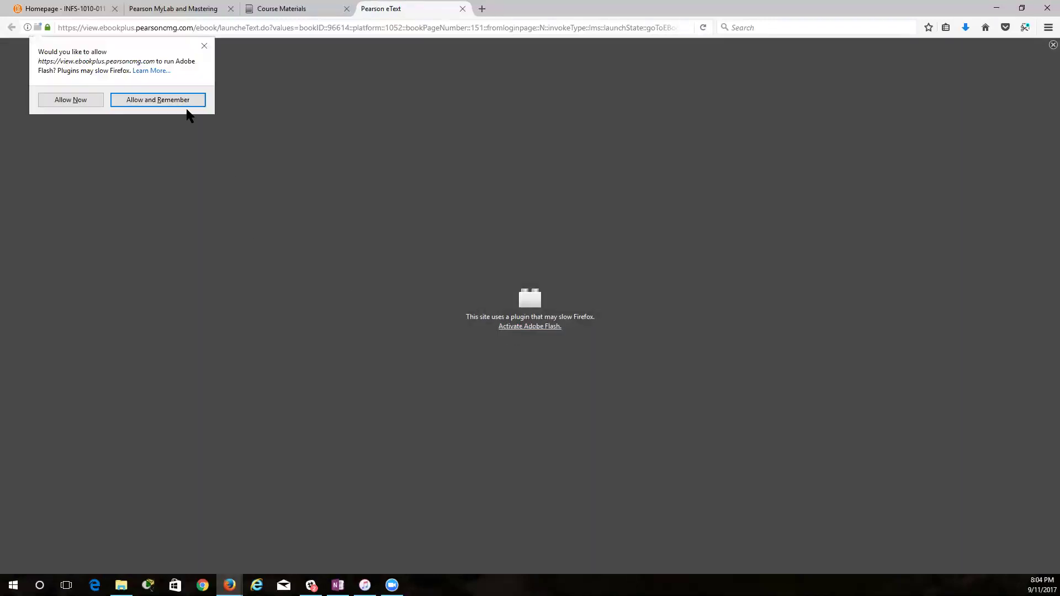
pyautogui.click(78, 101)
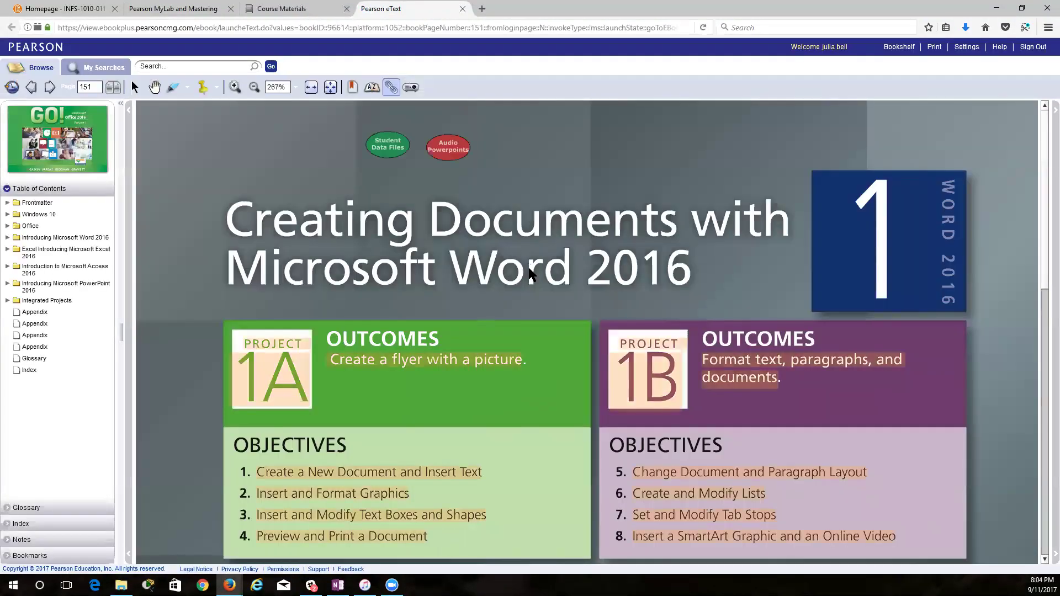
# Step: Go to page 152 of the eText and examine the required files and expected results for Project 1A
pyautogui.scroll(-1, 472, 285)
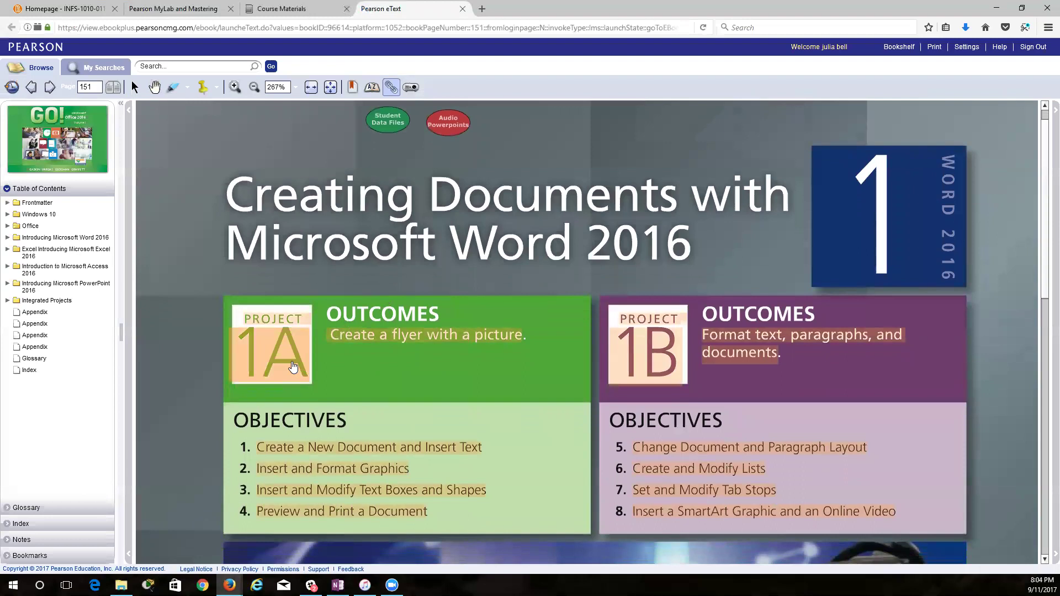
pyautogui.click(48, 87)
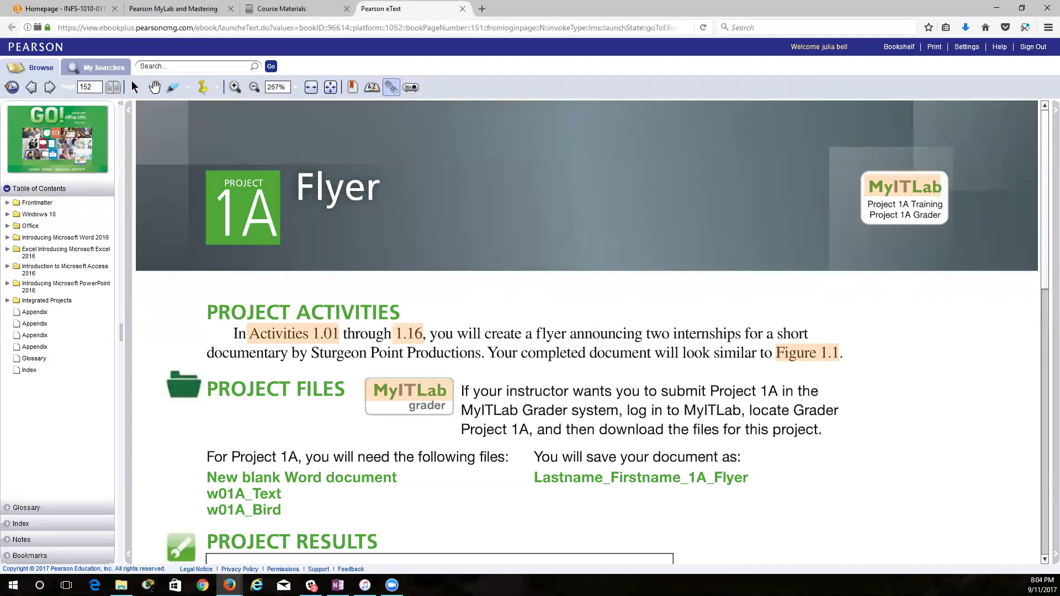
pyautogui.scroll(-5, 279, 293)
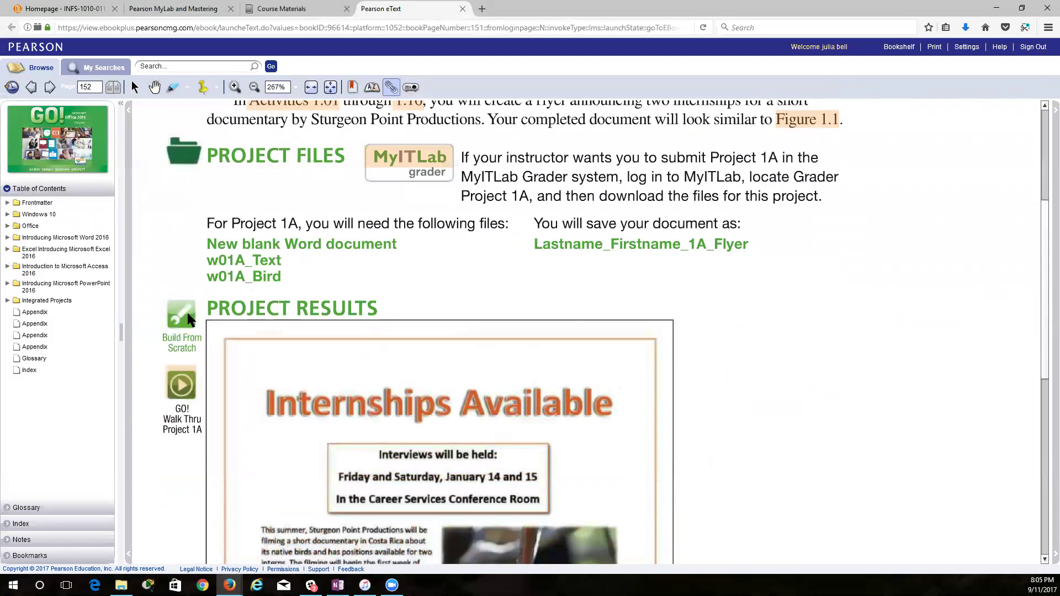
pyautogui.scroll(-1, 194, 333)
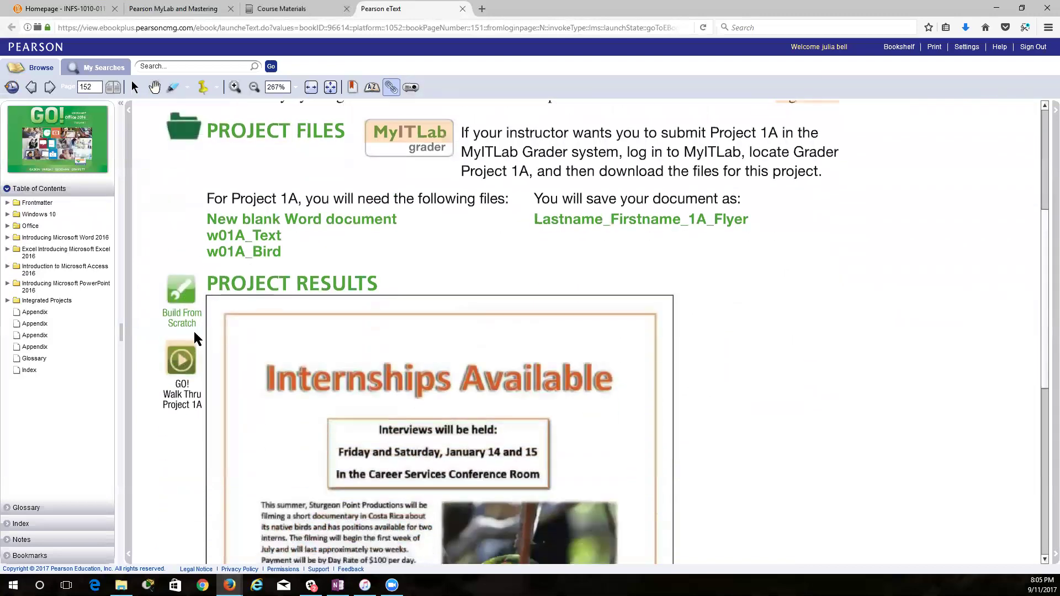
# Step: Open the GO! Walk Thru video for Project 1A from the eText page
pyautogui.click(185, 362)
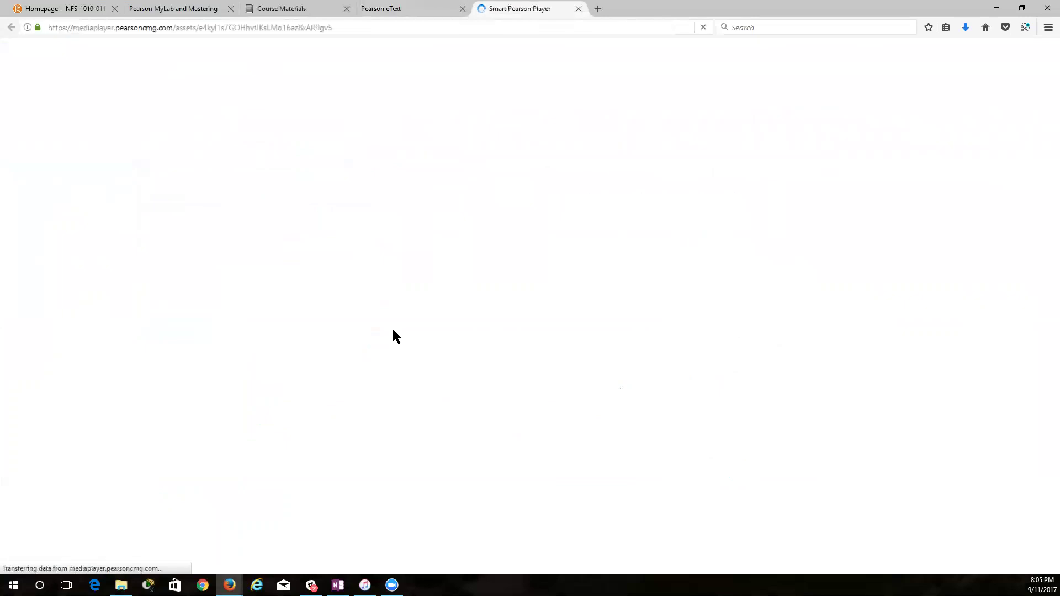
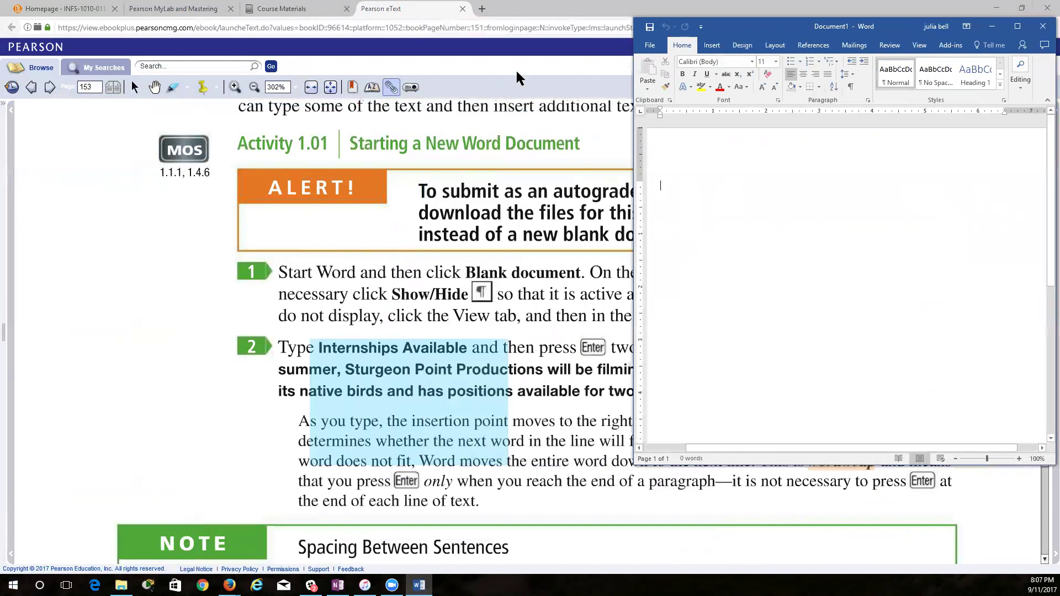
# Step: Arrange the eText browser window and the blank Word document side by side, narrowing the browser and lengthening the Word window
pyautogui.click(1021, 8)
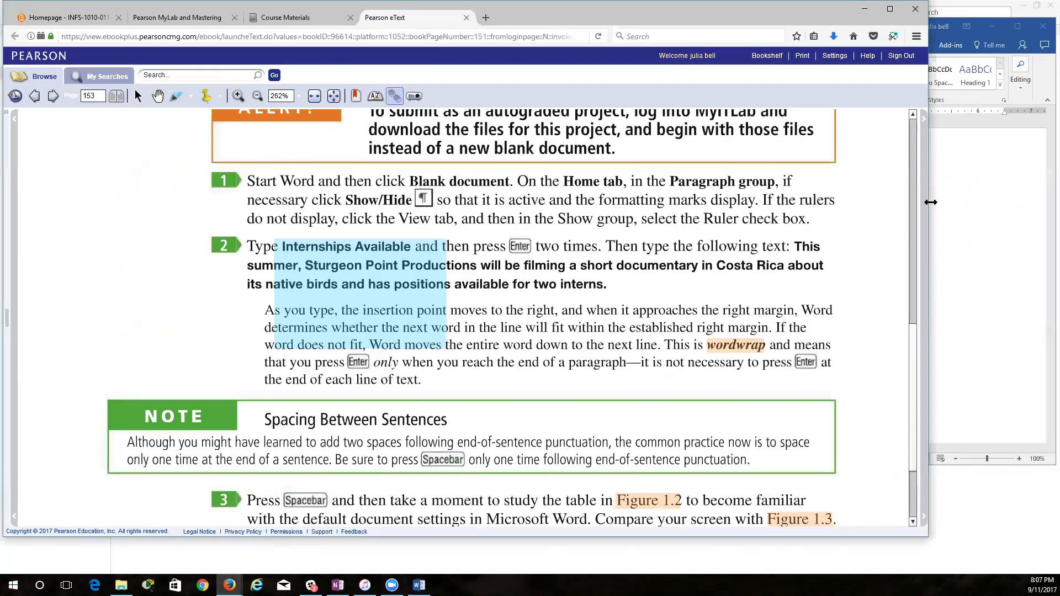
pyautogui.moveTo(931, 202); pyautogui.dragTo(624, 202)
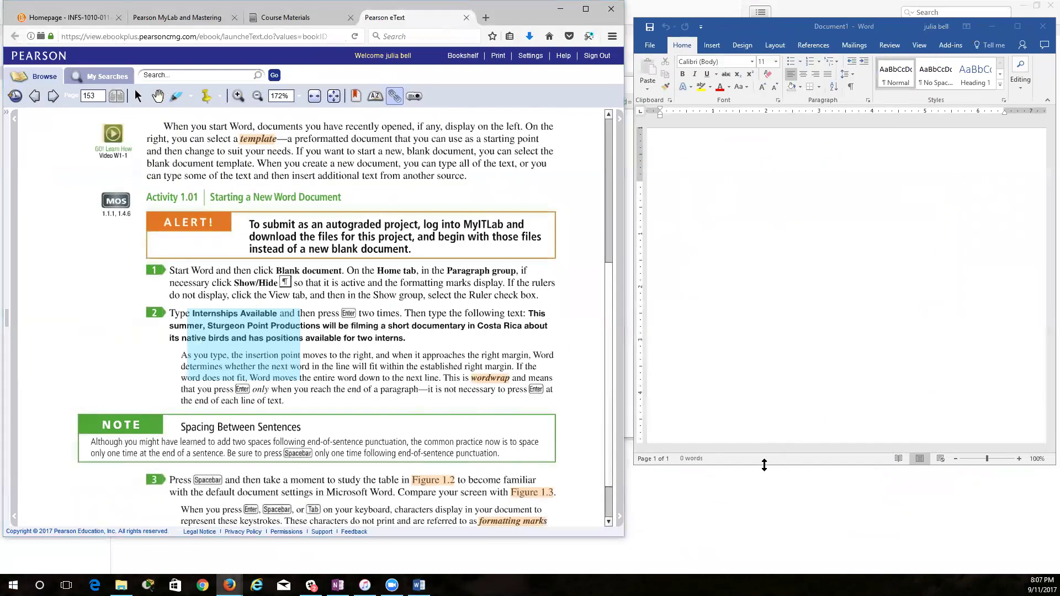
pyautogui.moveTo(764, 465); pyautogui.dragTo(764, 544)
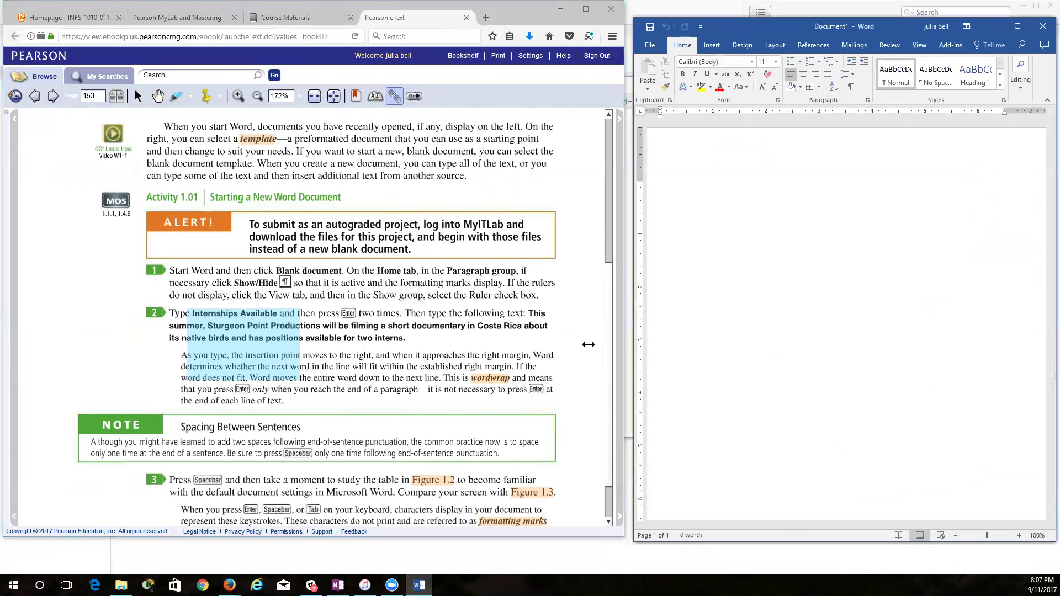
pyautogui.click(402, 307)
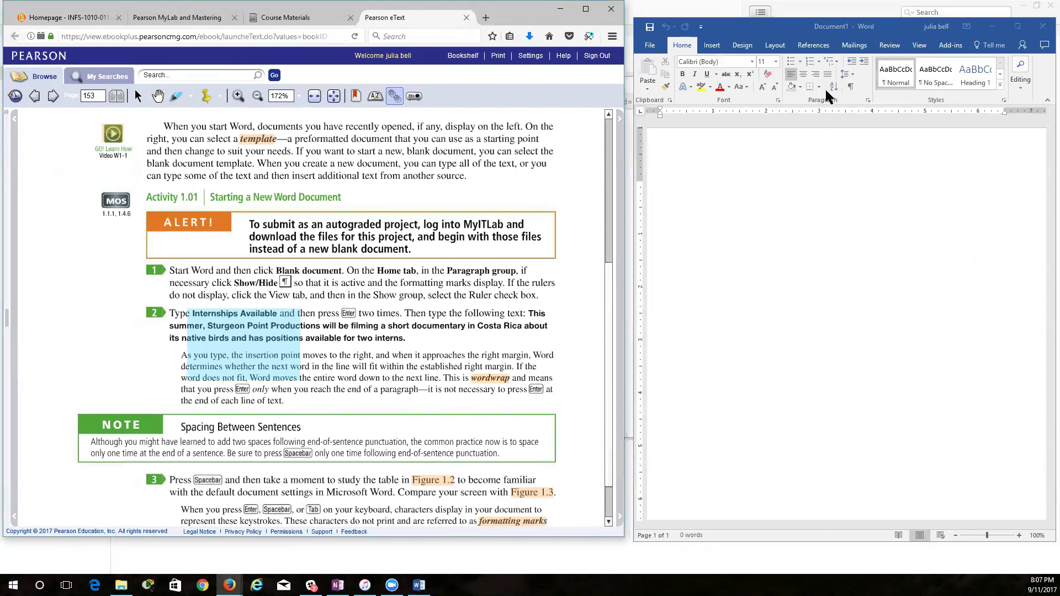
# Step: Enter the heading "Internships Available" in the blank Word document and leave an empty paragraph below it
pyautogui.click(850, 85)
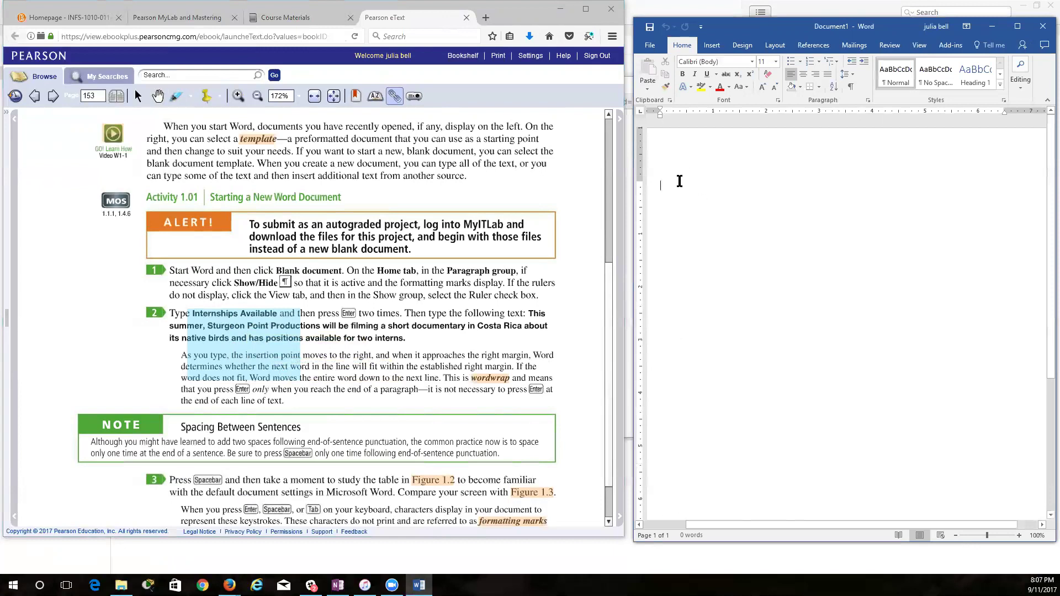
pyautogui.write('Internships Available')
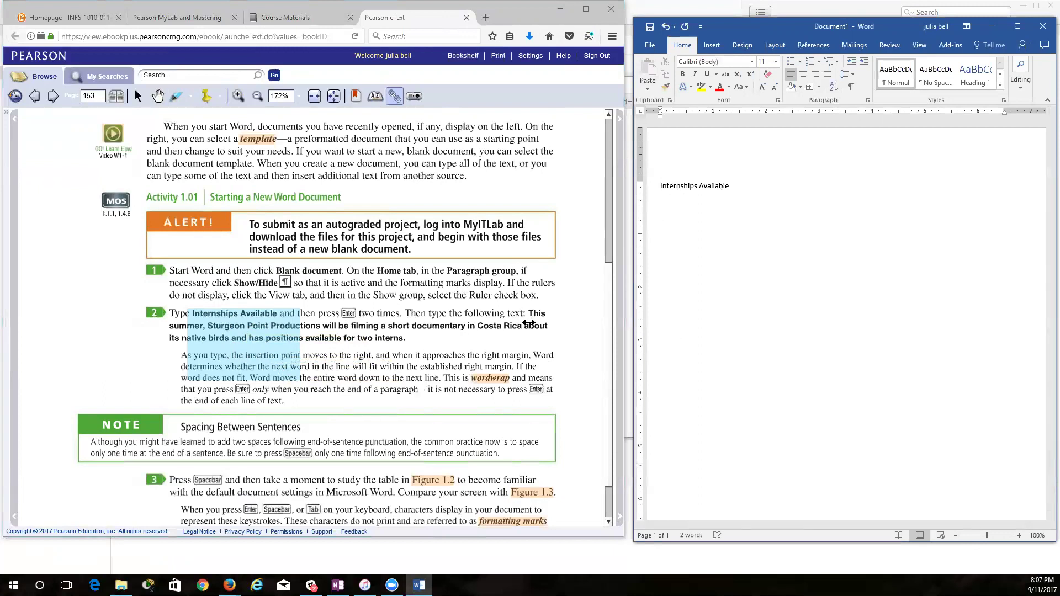
pyautogui.press('Return')
pyautogui.press('Return')
# Step: Enter below: "This summer, Sturgeon Point Productions will be filming a short documentary in Costa Rica about its native birds and has positions available for two interns."
pyautogui.write('T')
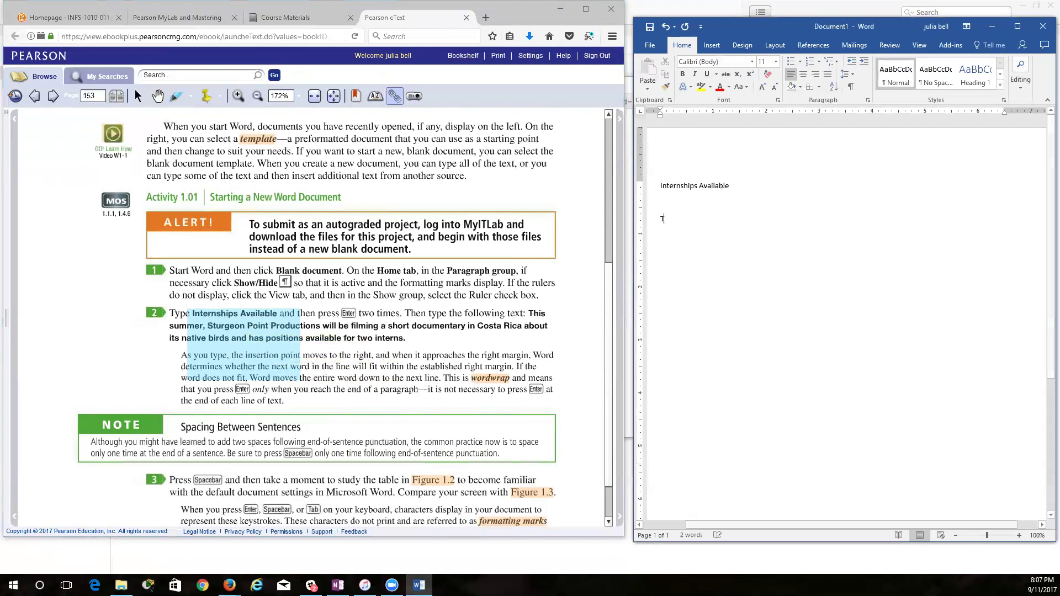
pyautogui.write('his summ')
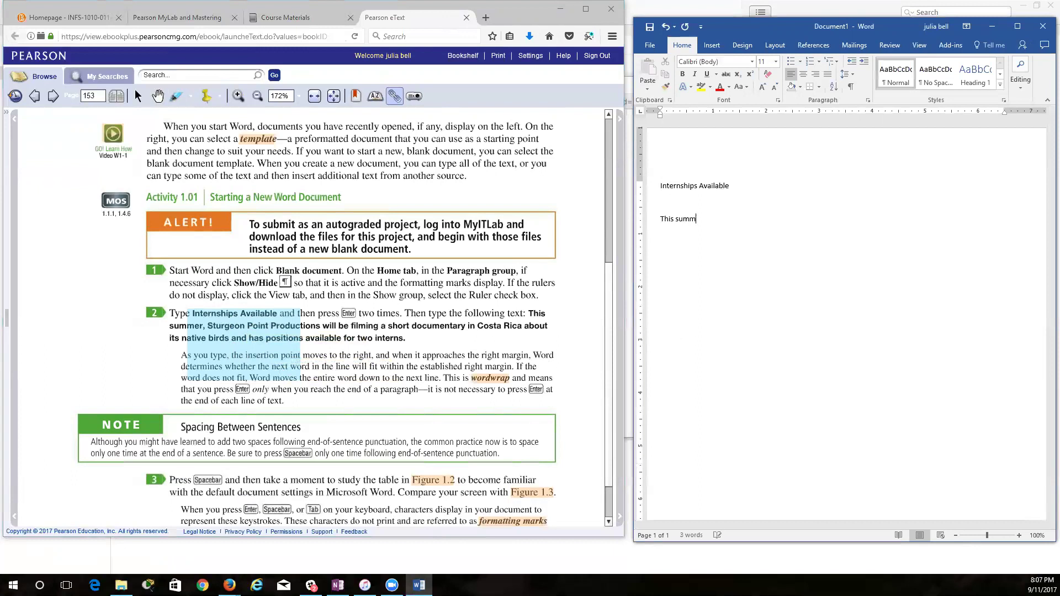
pyautogui.write('er, Sturgeon Point Productsion will be filiming a short')
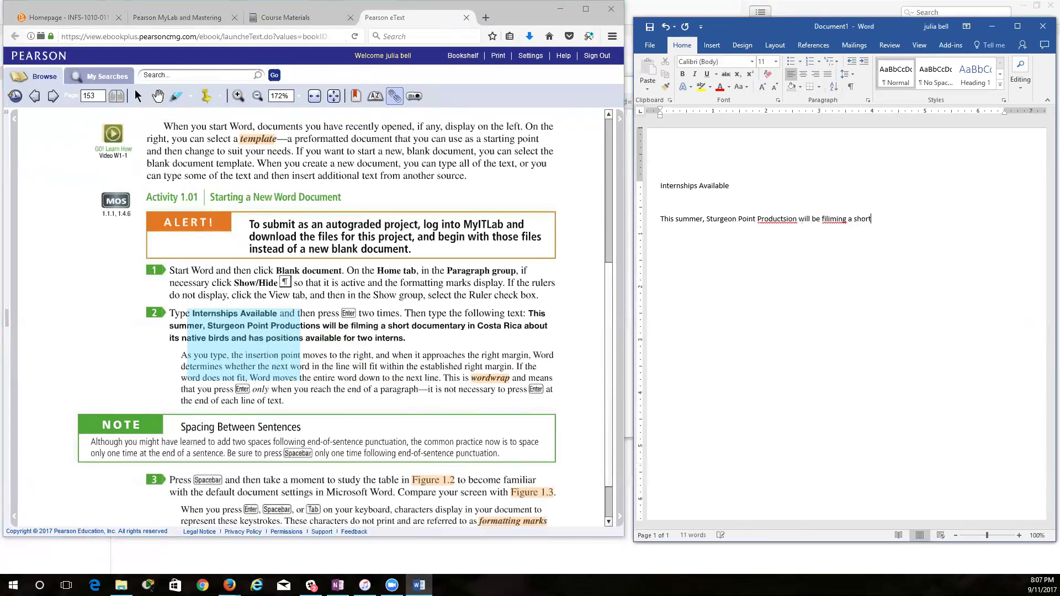
pyautogui.write(' documentary in Costa Rica about its native birds and')
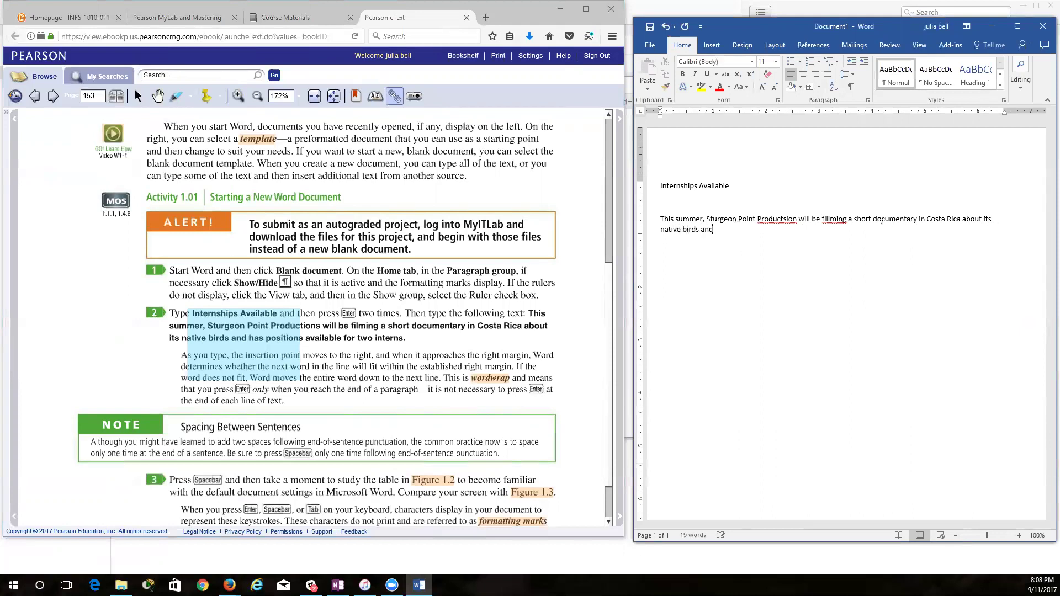
pyautogui.write(' has positions available for two interns.')
# Step: Correct the two misspelled words in the paragraph to "Production" and "filming", and place the insertion point after the last sentence
pyautogui.rightClick(779, 215)
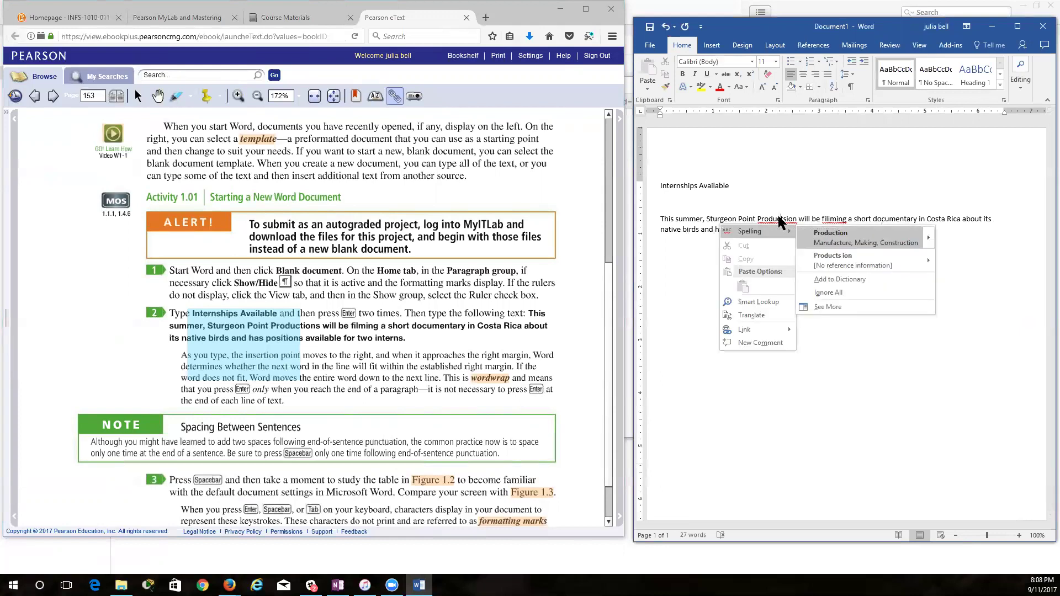
pyautogui.click(823, 237)
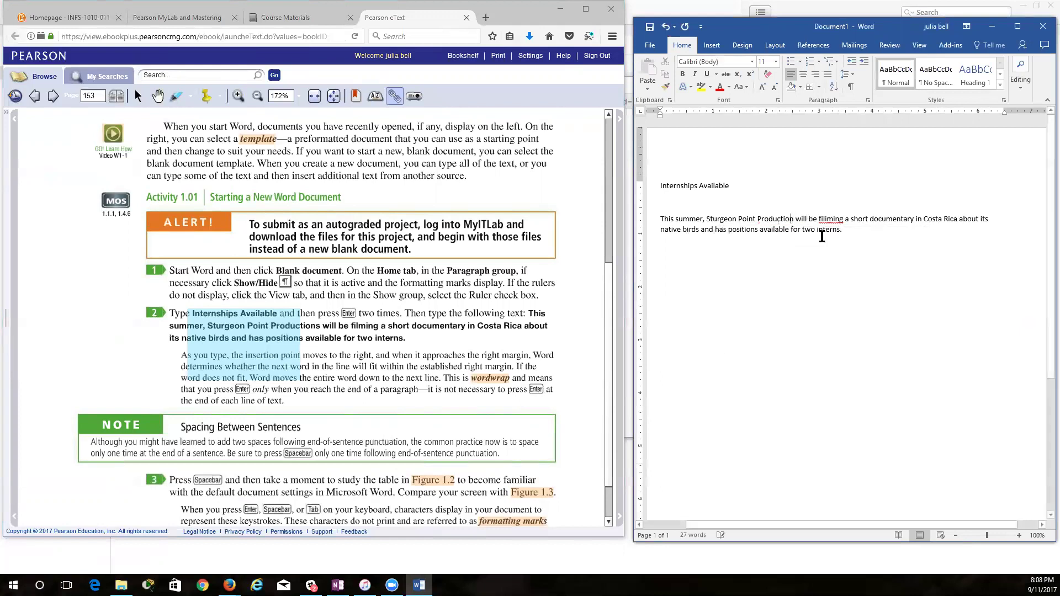
pyautogui.rightClick(830, 220)
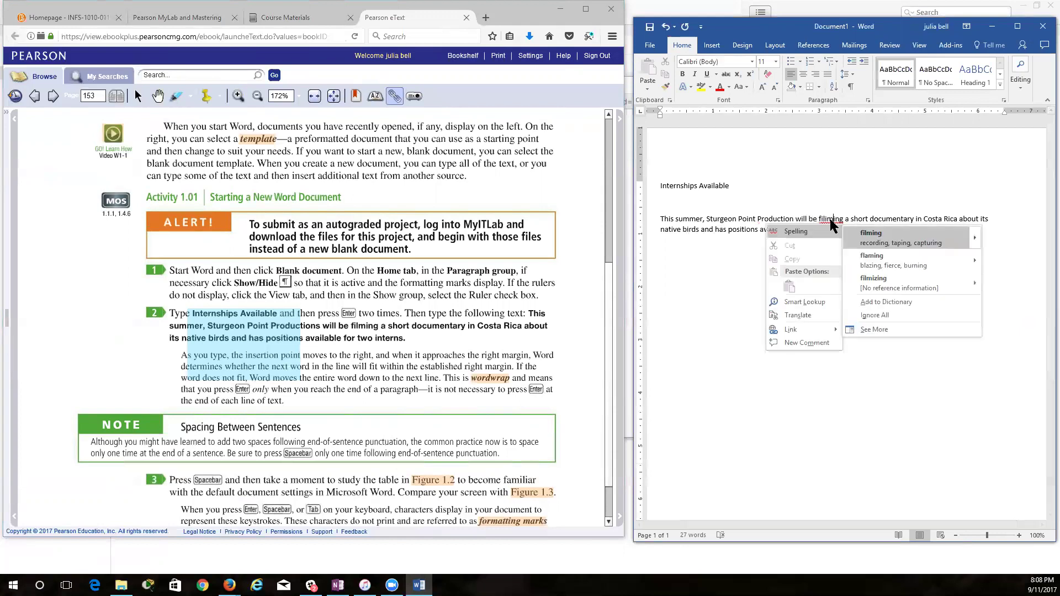
pyautogui.click(862, 233)
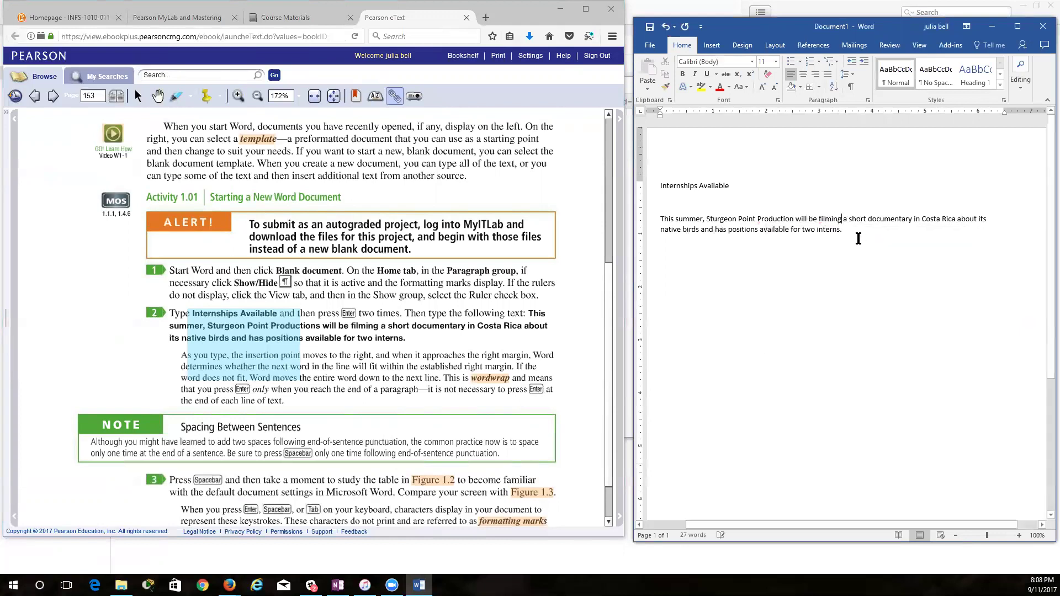
pyautogui.click(846, 237)
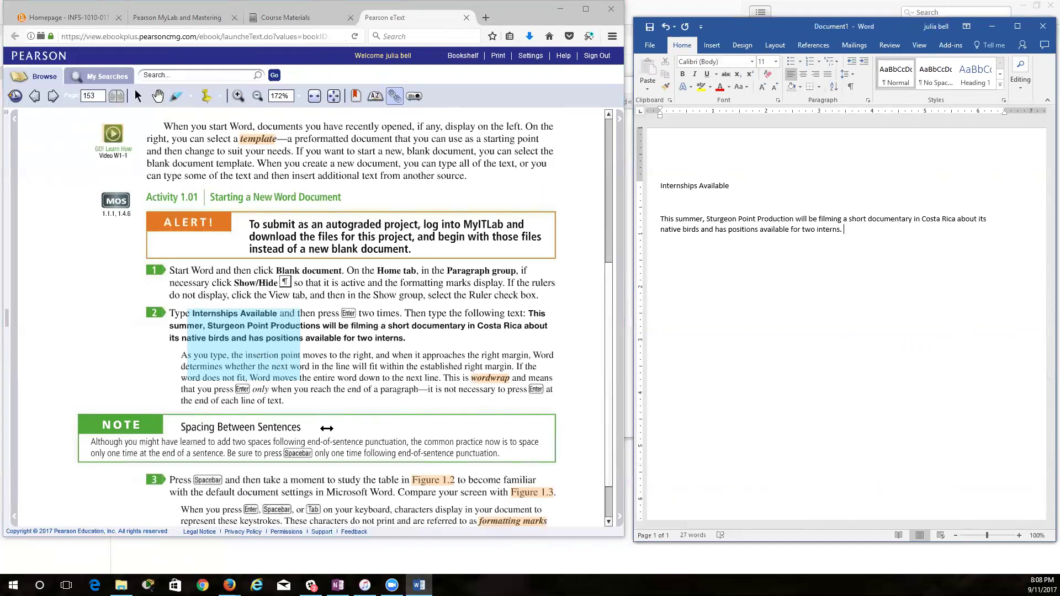
# Step: Examine step 3 on page 153 of the eText and the default settings, Figure 1.3 and Activity 1.02 instructions on page 154
pyautogui.scroll(-1, 302, 411)
pyautogui.scroll(-1, 291, 421)
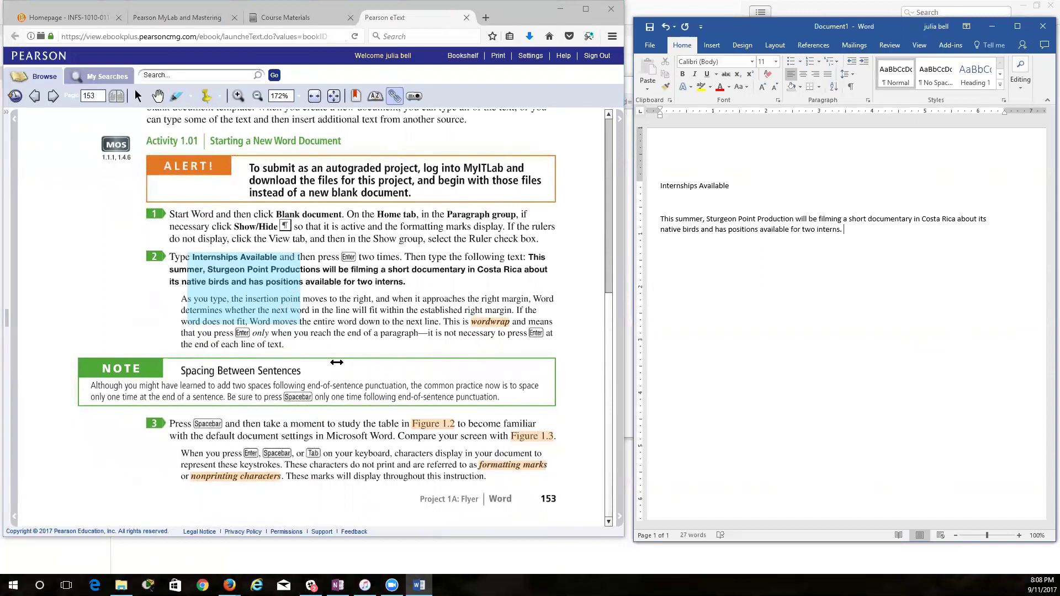
pyautogui.scroll(3, 149, 275)
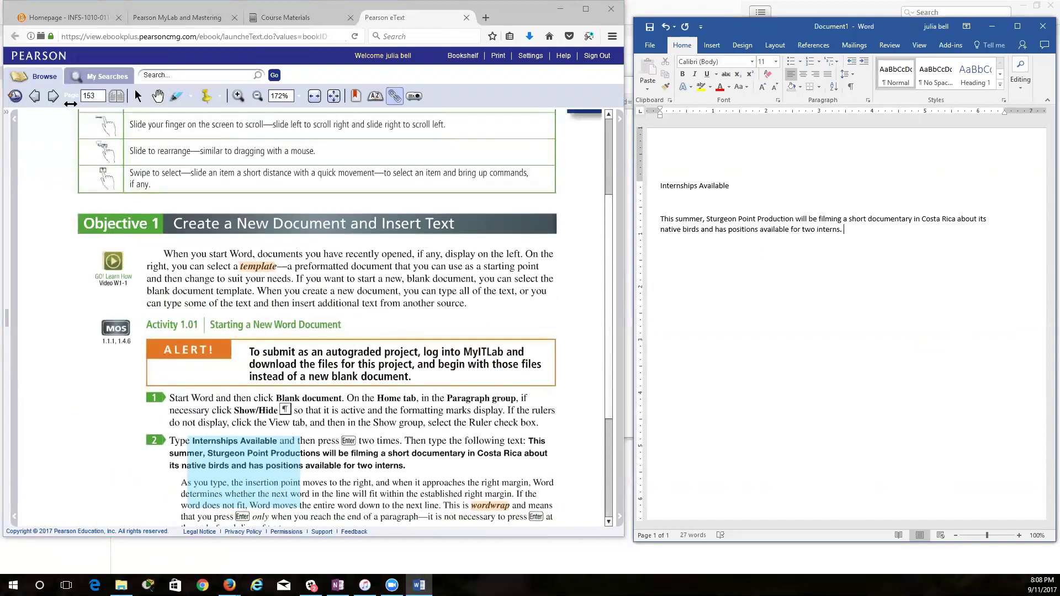
pyautogui.click(53, 96)
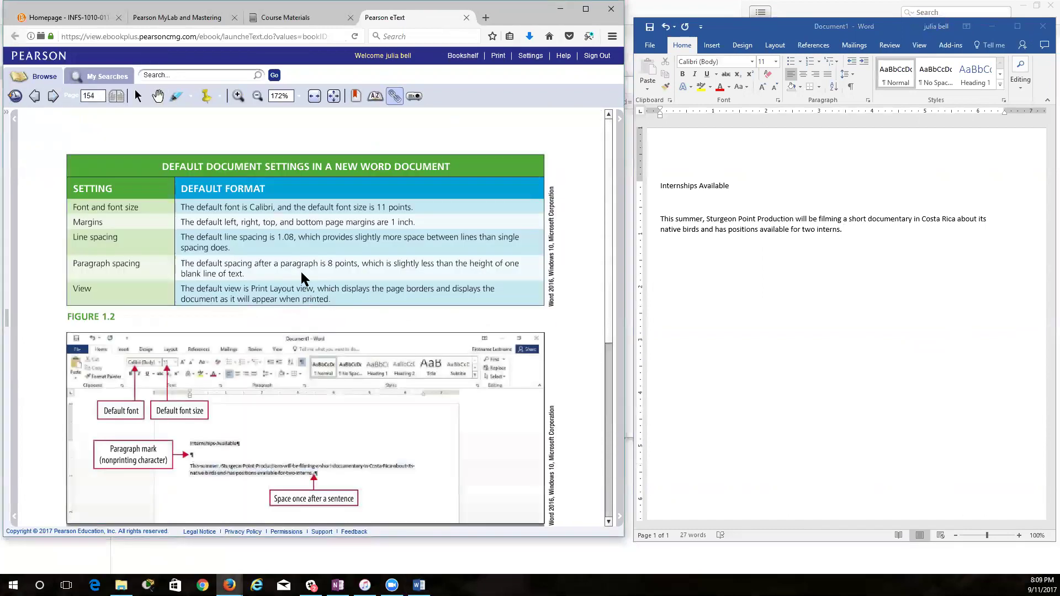
pyautogui.scroll(-2, 360, 323)
pyautogui.scroll(-2, 356, 334)
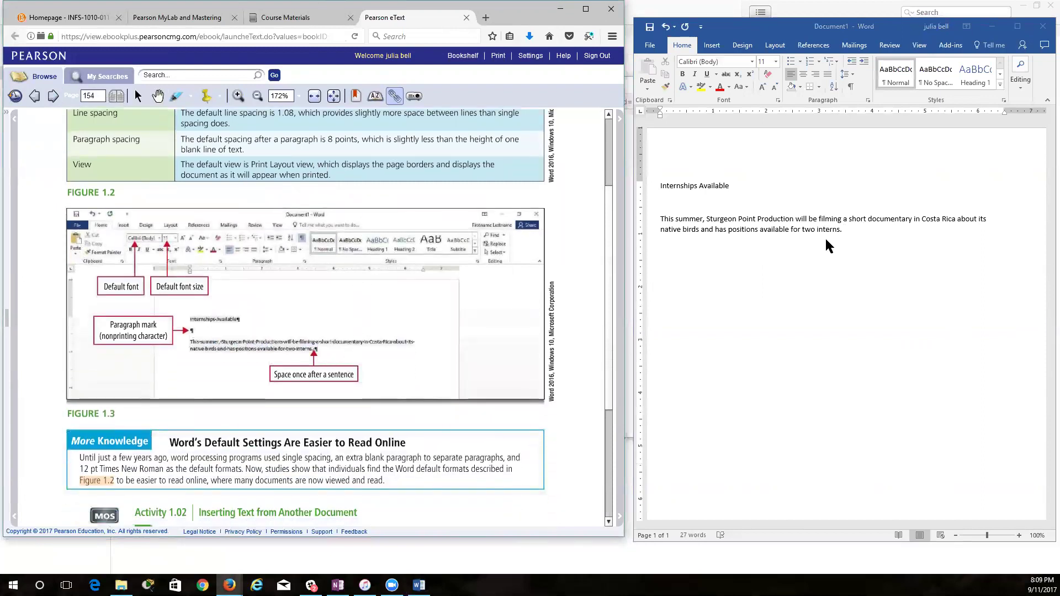
pyautogui.click(846, 230)
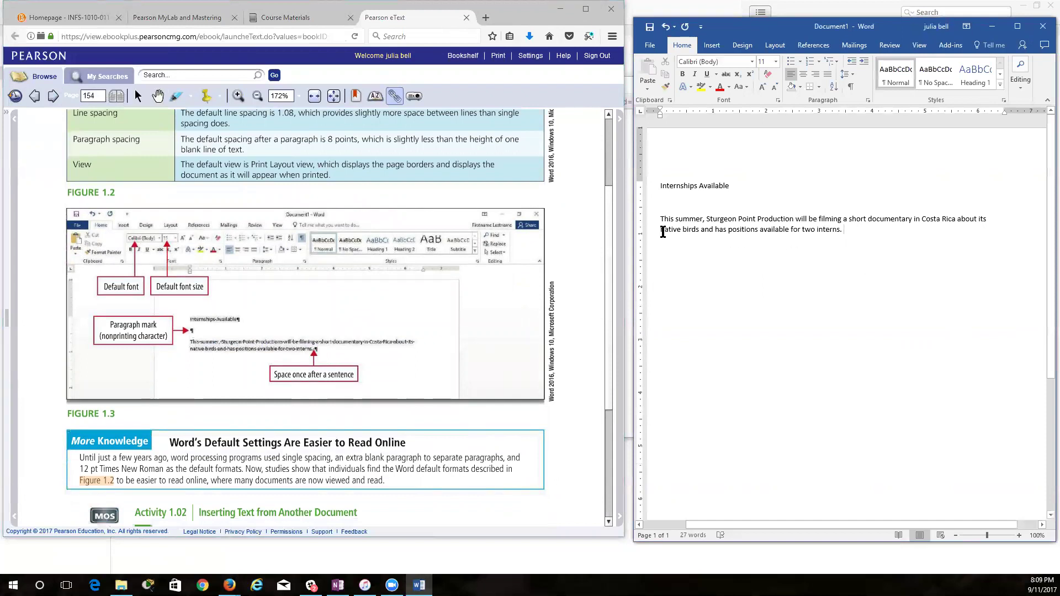
pyautogui.scroll(-8, 279, 440)
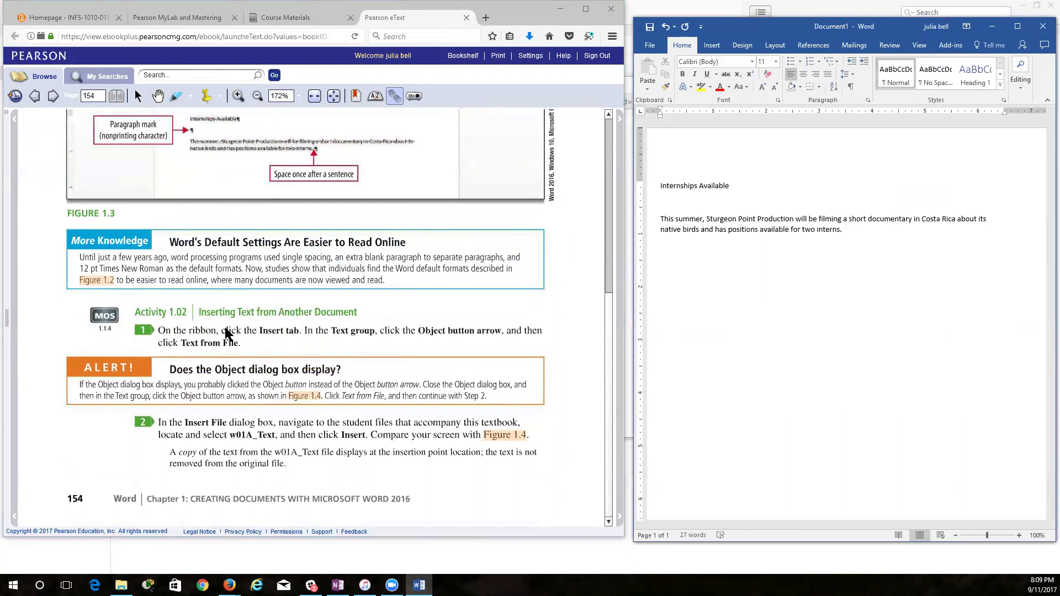
# Step: Highlight the words from "Insert tab" to "Object button arrow" in light blue in step 1 of Activity 1.02
pyautogui.click(245, 327)
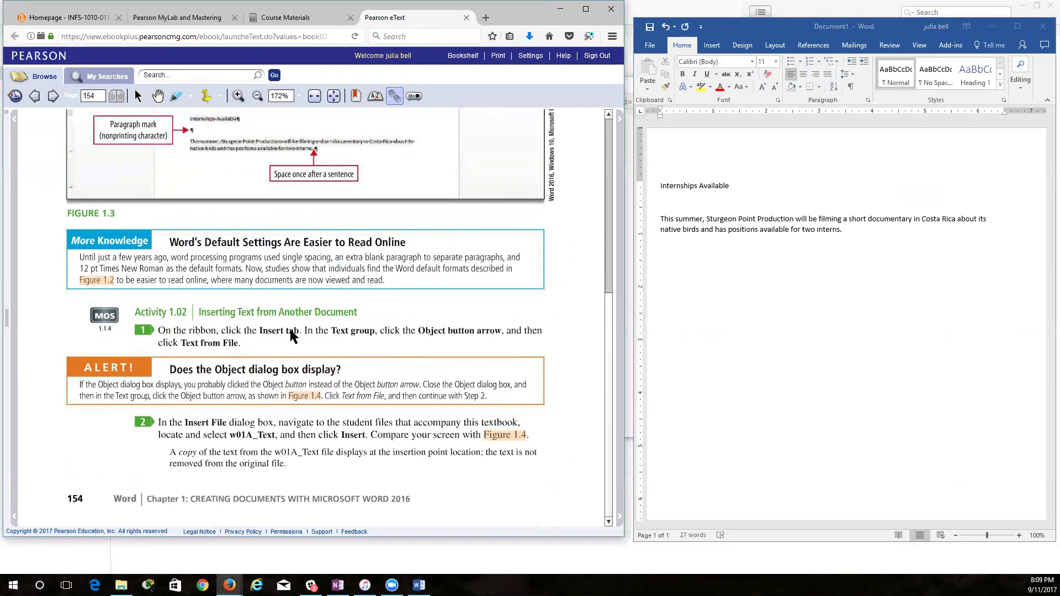
pyautogui.click(191, 96)
pyautogui.click(186, 113)
pyautogui.click(171, 91)
pyautogui.moveTo(259, 332); pyautogui.dragTo(487, 338)
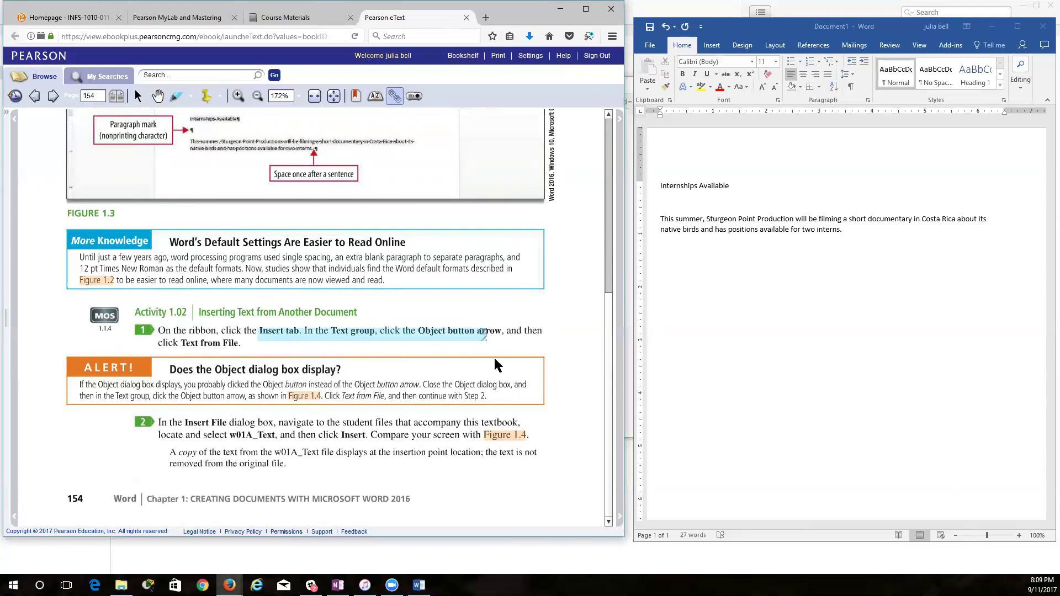
# Step: Insert the text from the w01A_Text file, stored under infs 1010, word, chapter 1, w01_student_data_files, at the end of the Word paragraph
pyautogui.click(748, 208)
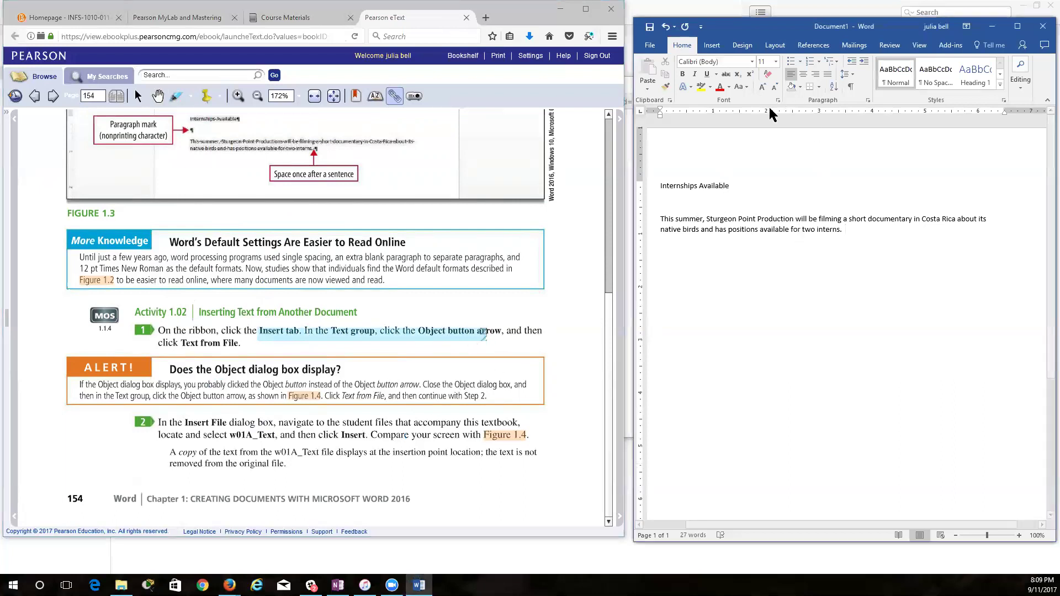
pyautogui.click(712, 46)
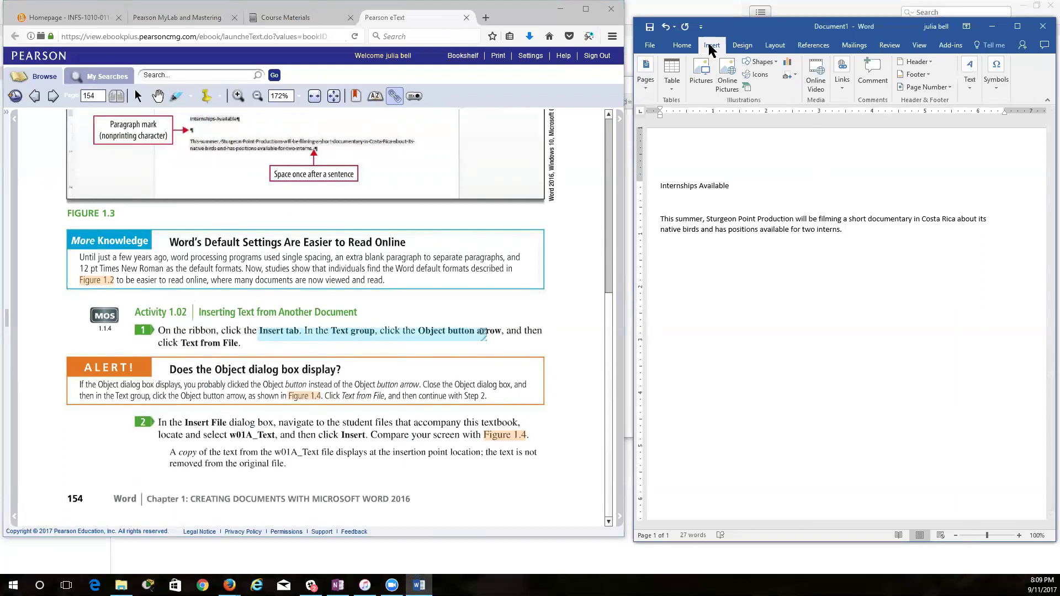
pyautogui.click(976, 91)
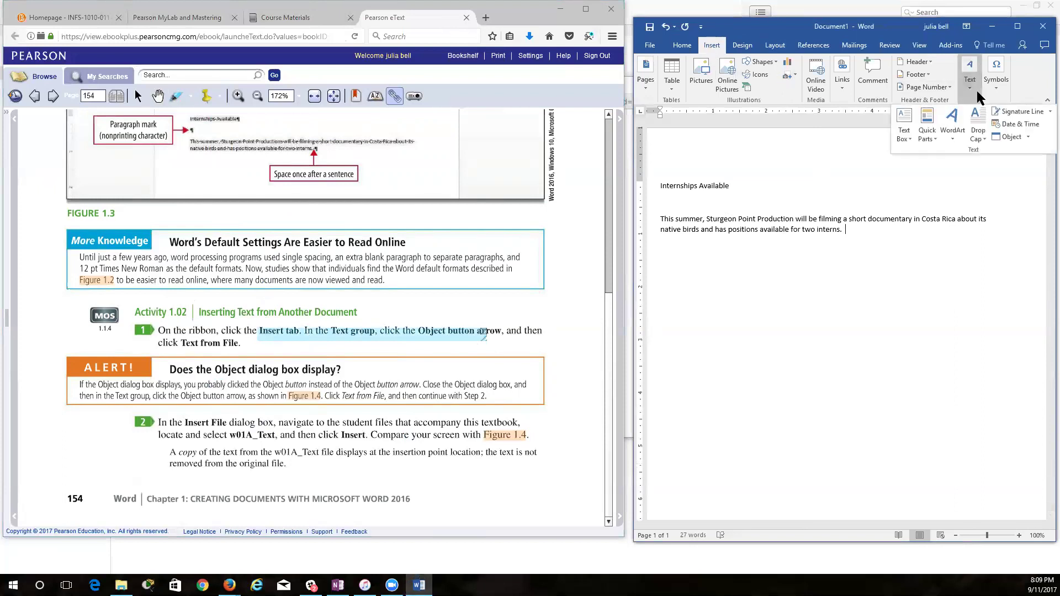
pyautogui.click(1026, 139)
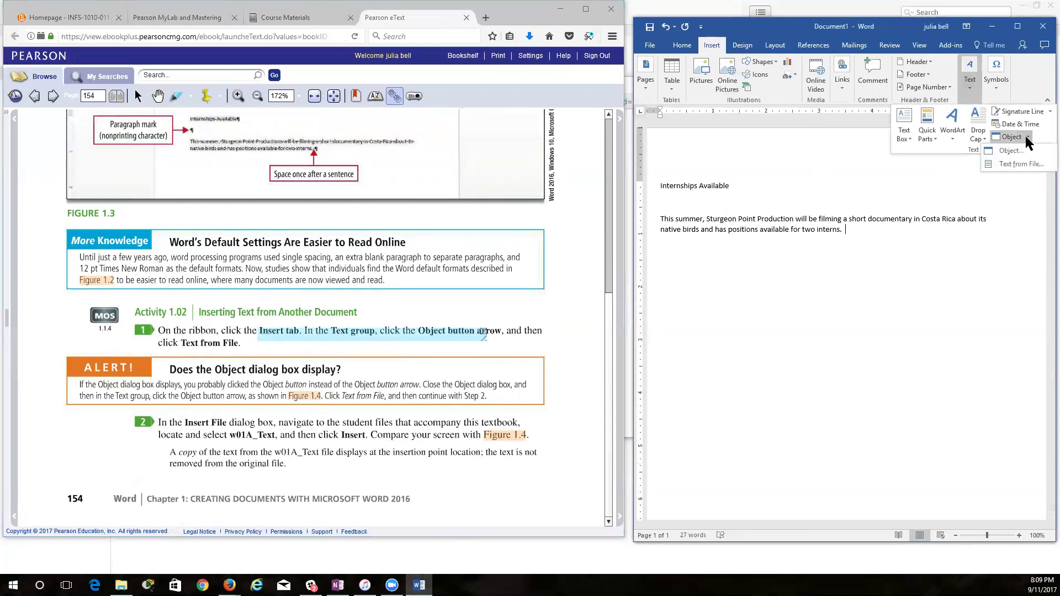
pyautogui.click(1018, 163)
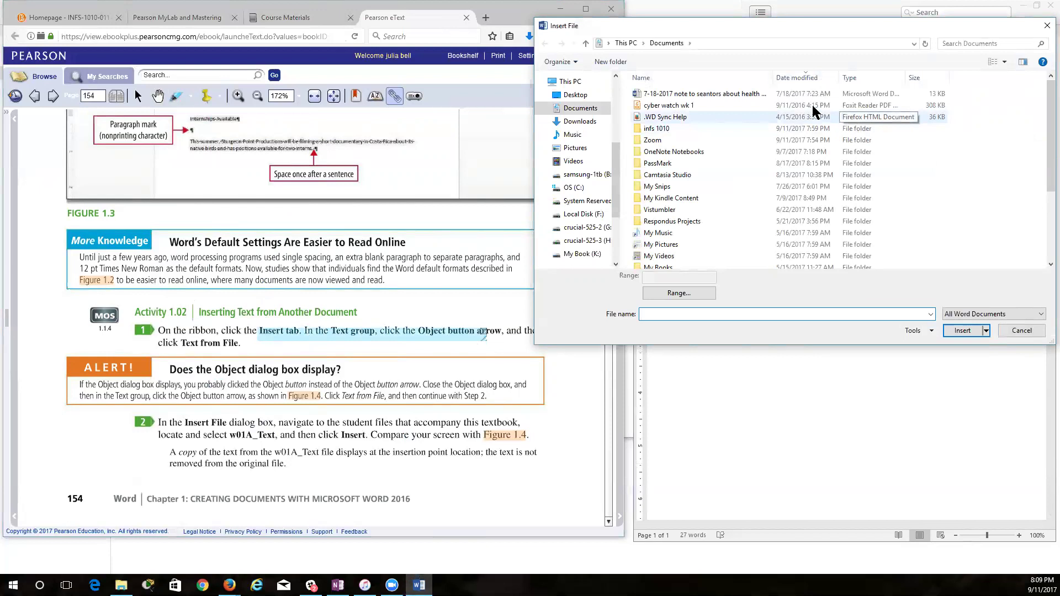
pyautogui.doubleClick(658, 128)
pyautogui.doubleClick(649, 94)
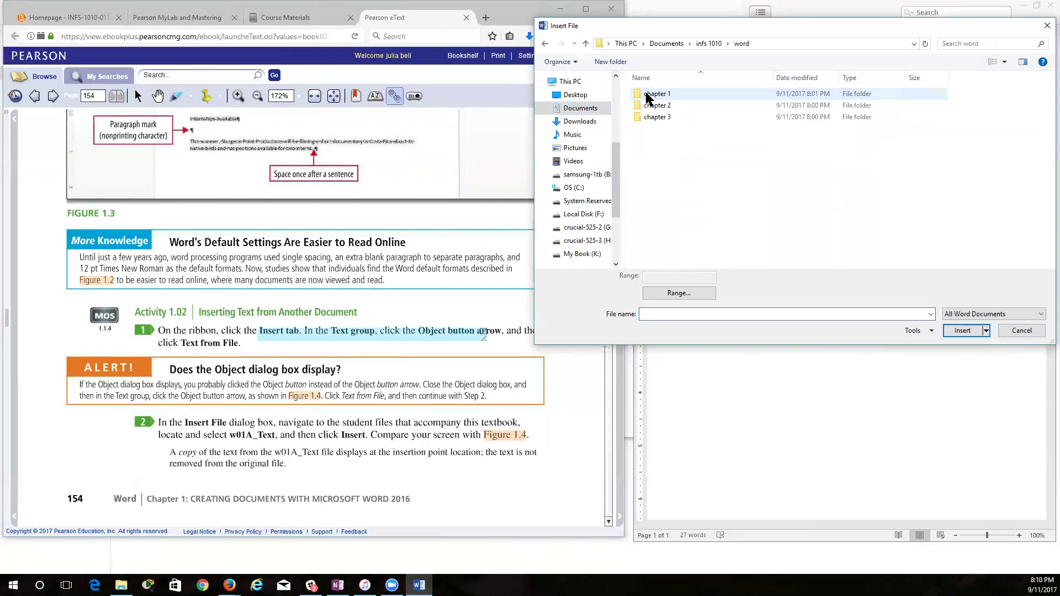
pyautogui.doubleClick(649, 96)
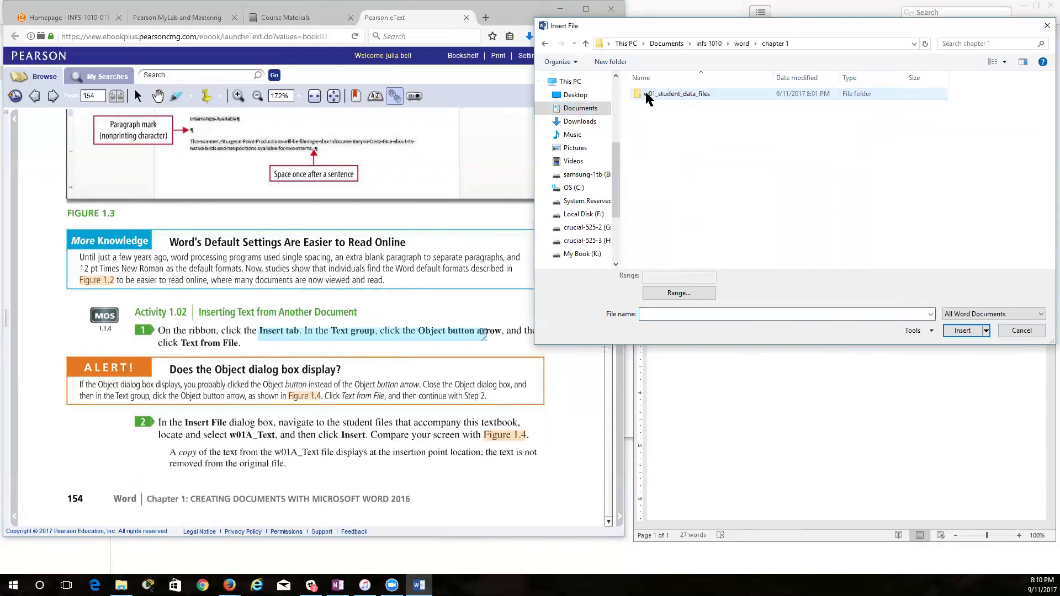
pyautogui.doubleClick(658, 94)
pyautogui.doubleClick(664, 105)
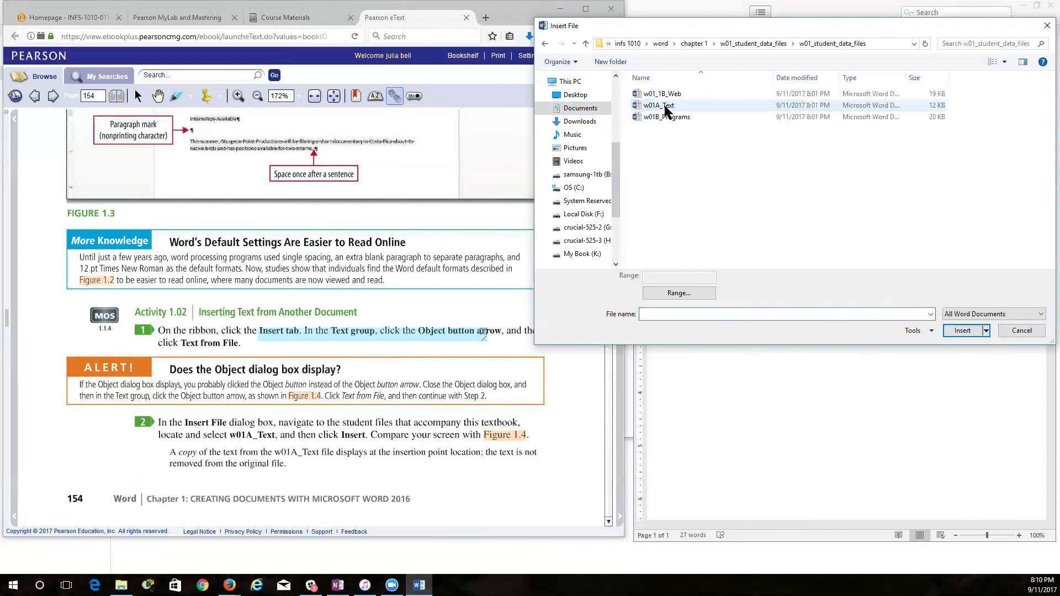
pyautogui.click(661, 105)
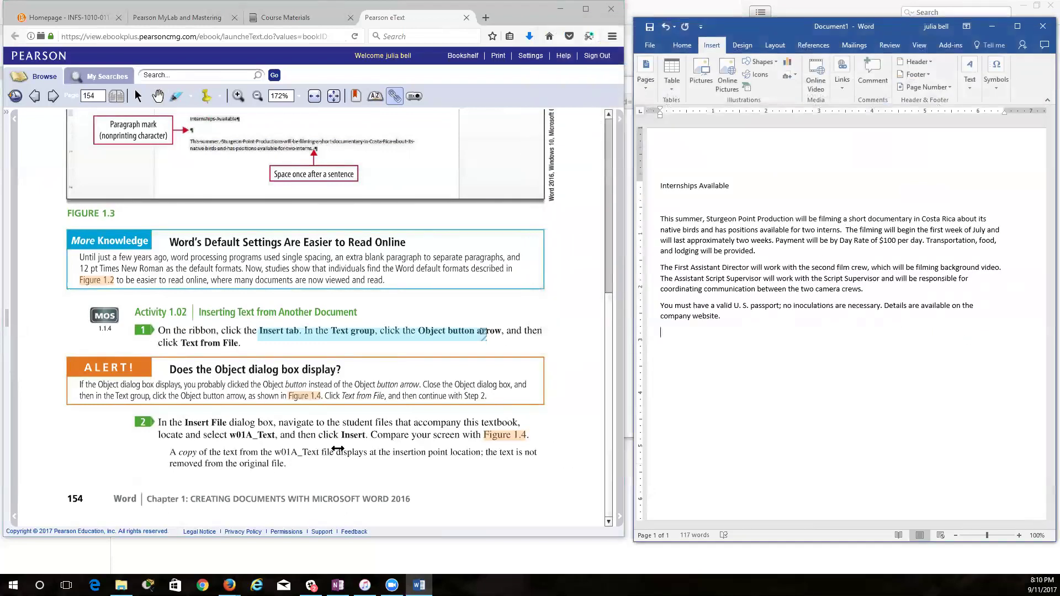
# Step: Highlight "w01A_Text" in light blue in step 2 of Activity 1.02 in the eText
pyautogui.click(174, 95)
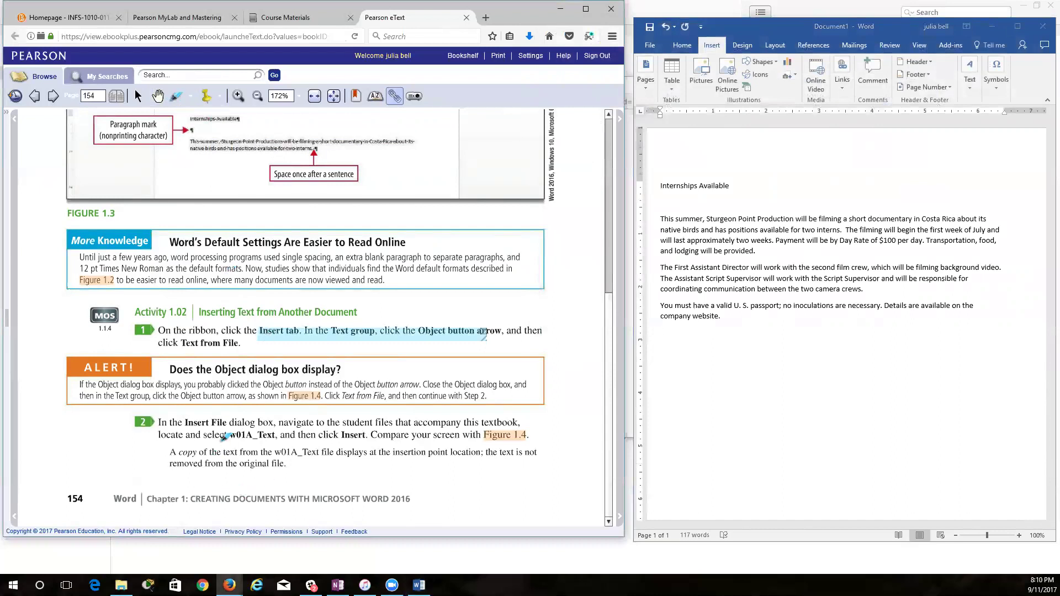
pyautogui.moveTo(231, 434); pyautogui.dragTo(285, 434)
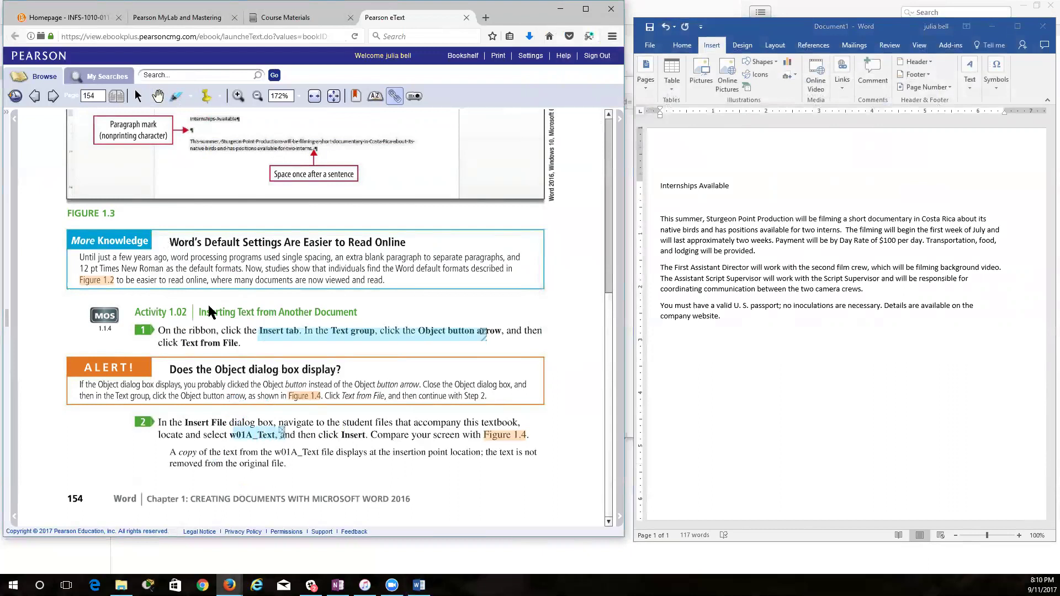
# Step: Turn the eText to page 155 and examine Figure 1.4 and step 3 at 147% zoom
pyautogui.click(53, 97)
pyautogui.scroll(-1, 284, 398)
pyautogui.scroll(1, 264, 370)
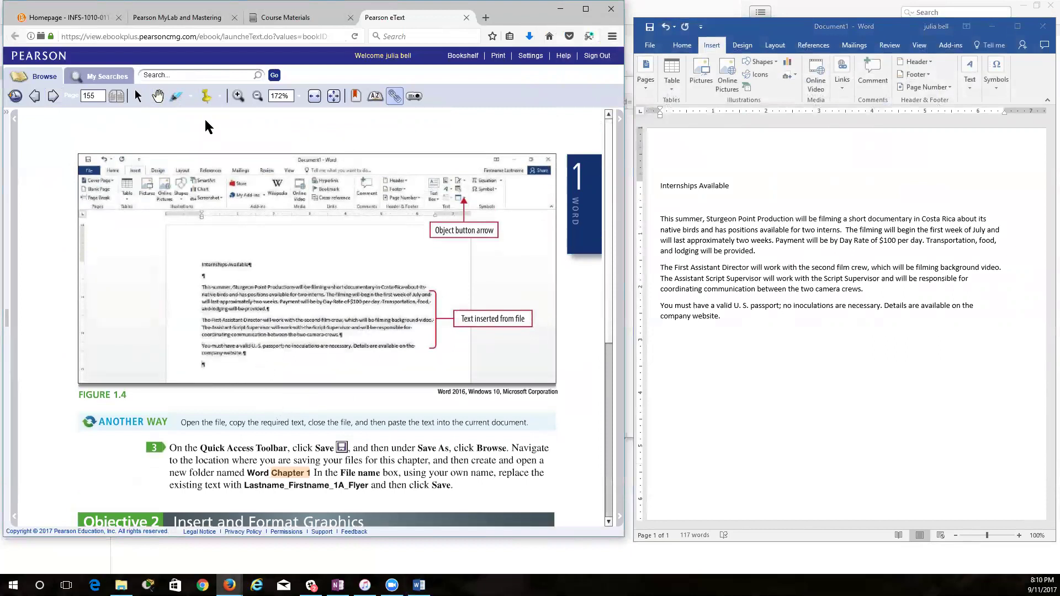
pyautogui.click(237, 96)
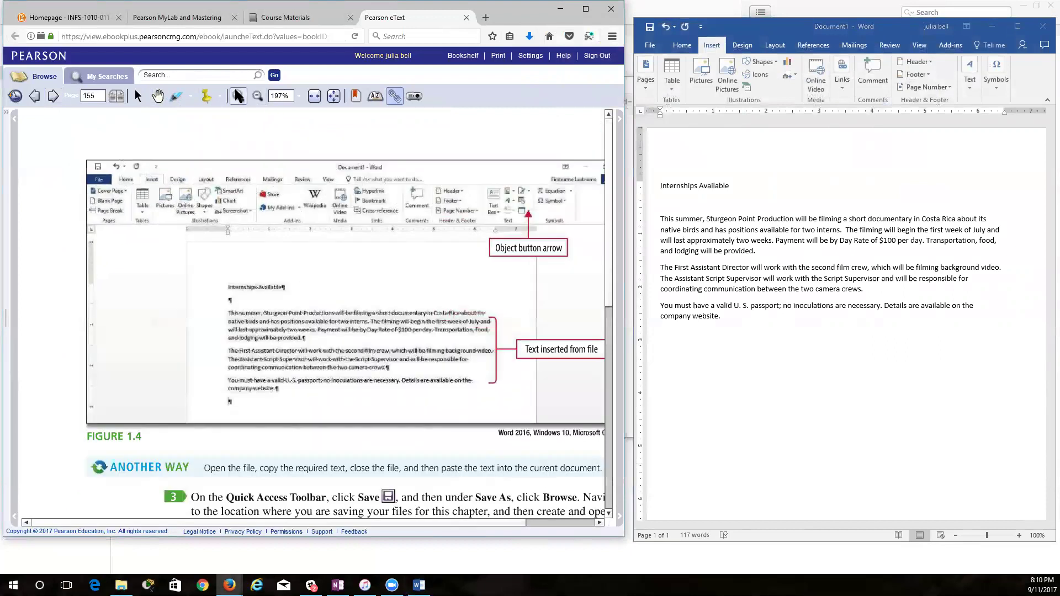
pyautogui.click(257, 96)
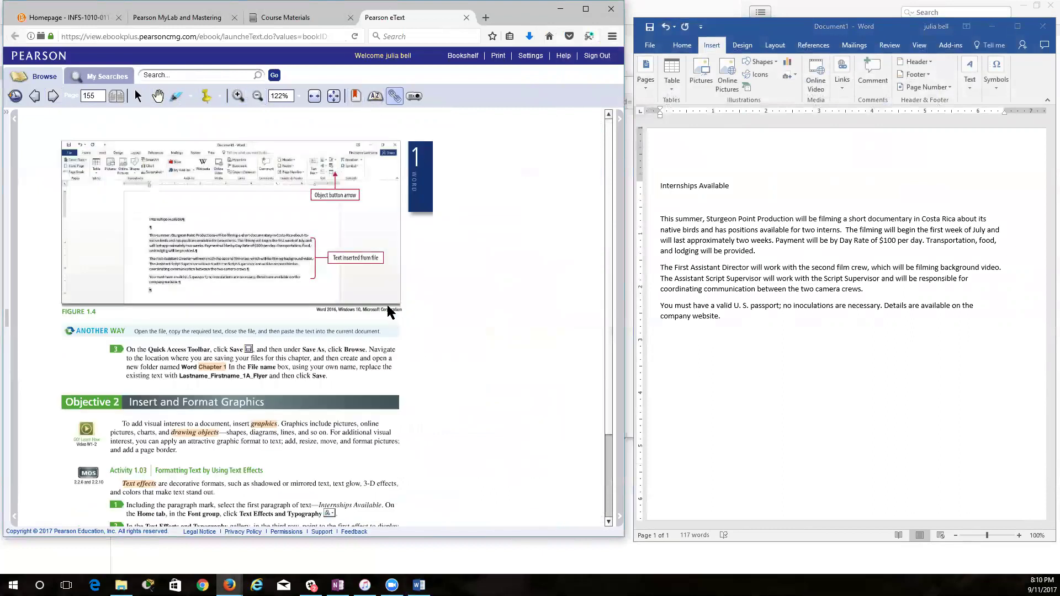
pyautogui.click(238, 96)
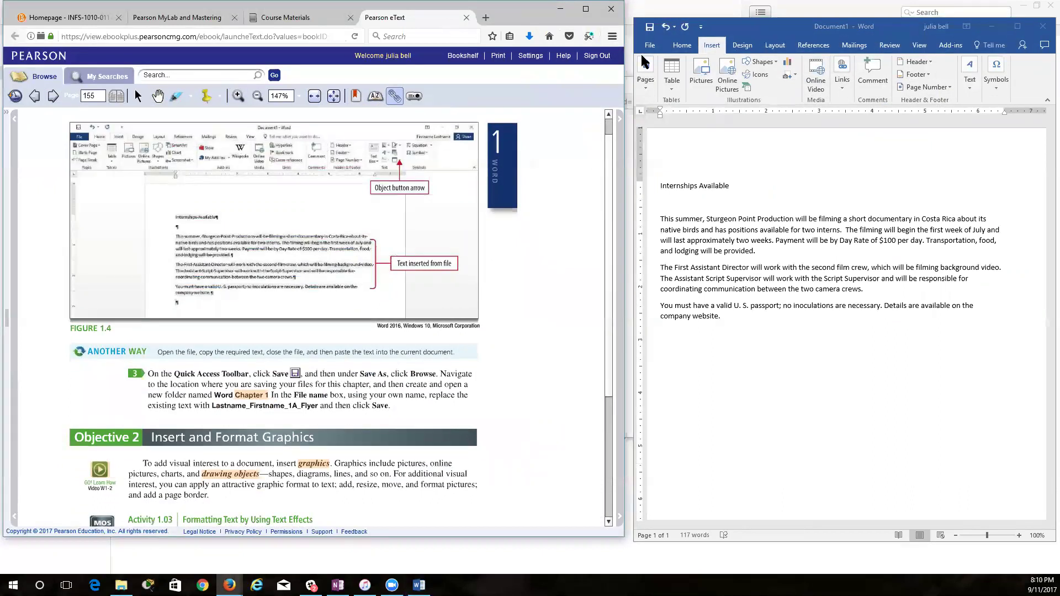
# Step: Start saving the new Word document and choose Documents, infs 1010, word, chapter 1 as its location
pyautogui.click(649, 28)
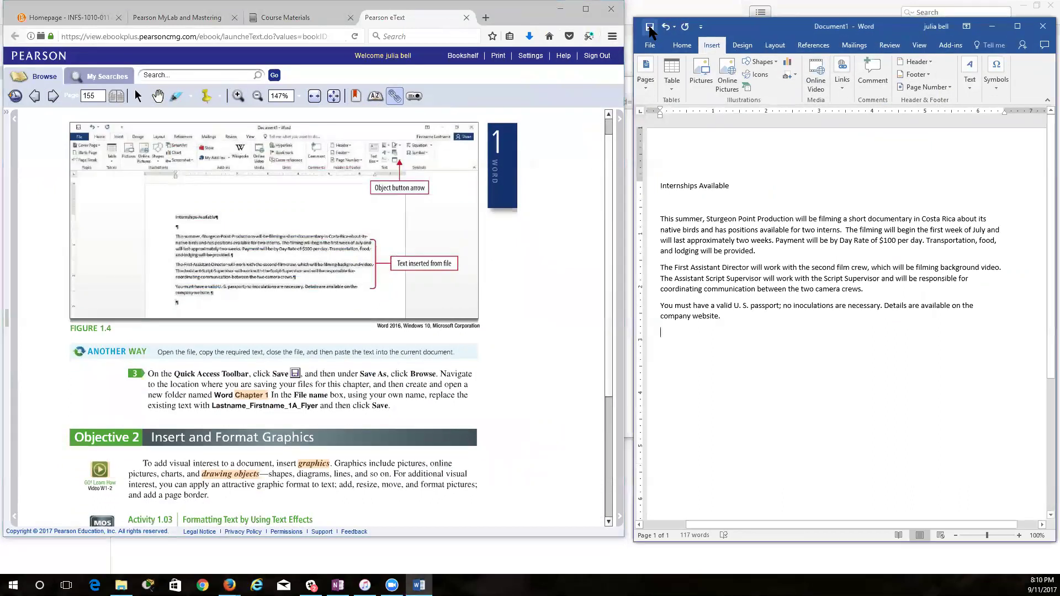
pyautogui.click(642, 28)
pyautogui.click(765, 218)
pyautogui.click(649, 27)
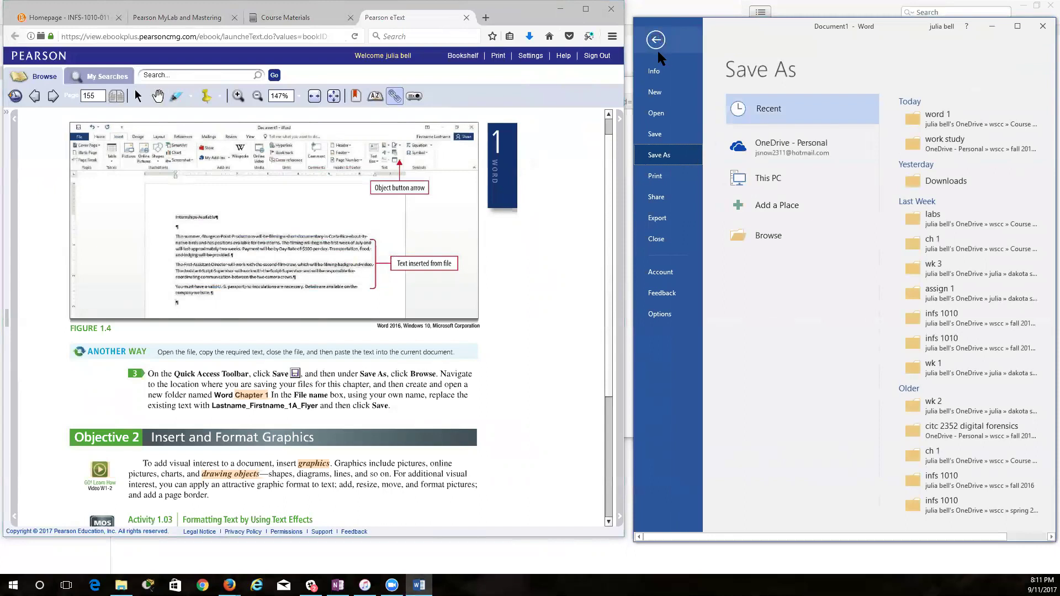
pyautogui.click(747, 230)
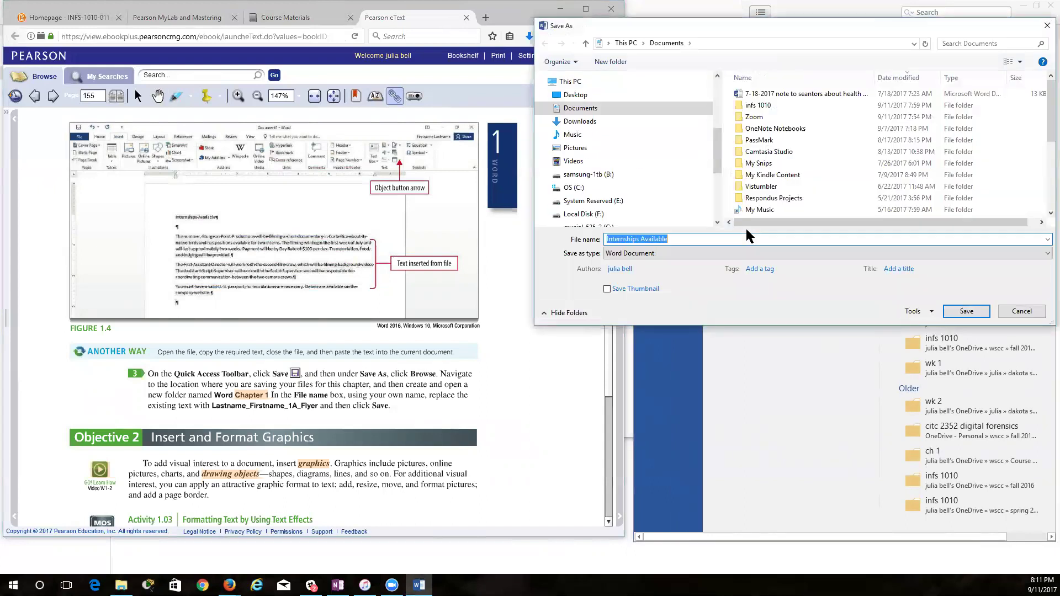
pyautogui.doubleClick(761, 105)
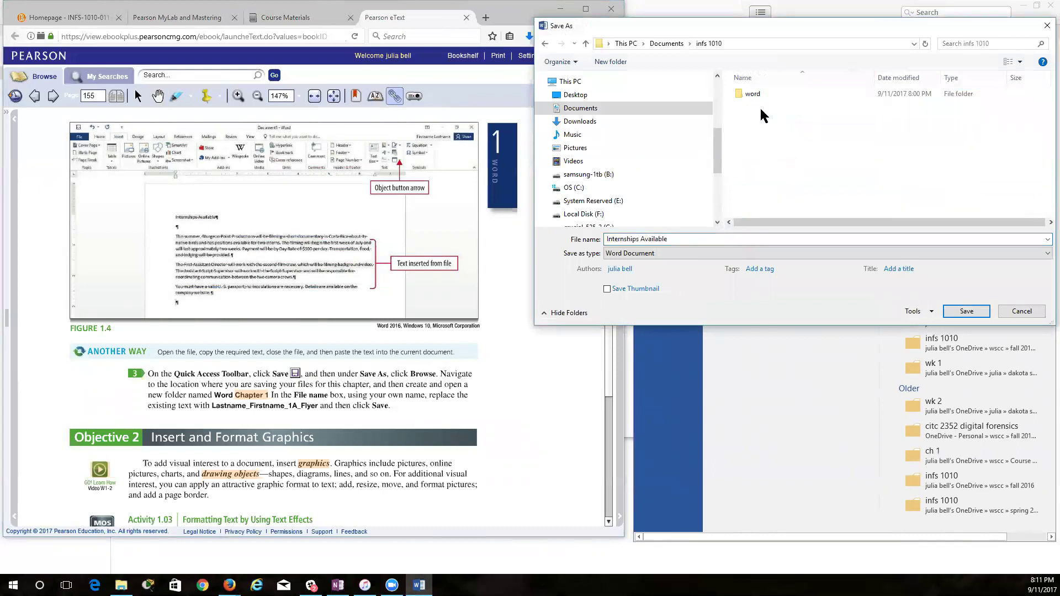
pyautogui.doubleClick(754, 95)
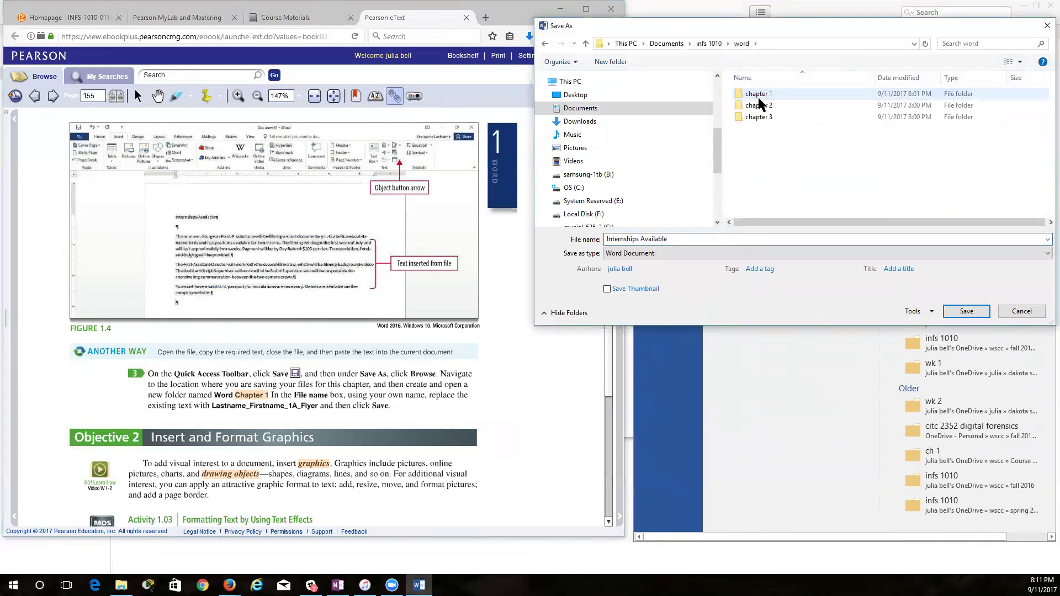
pyautogui.doubleClick(762, 95)
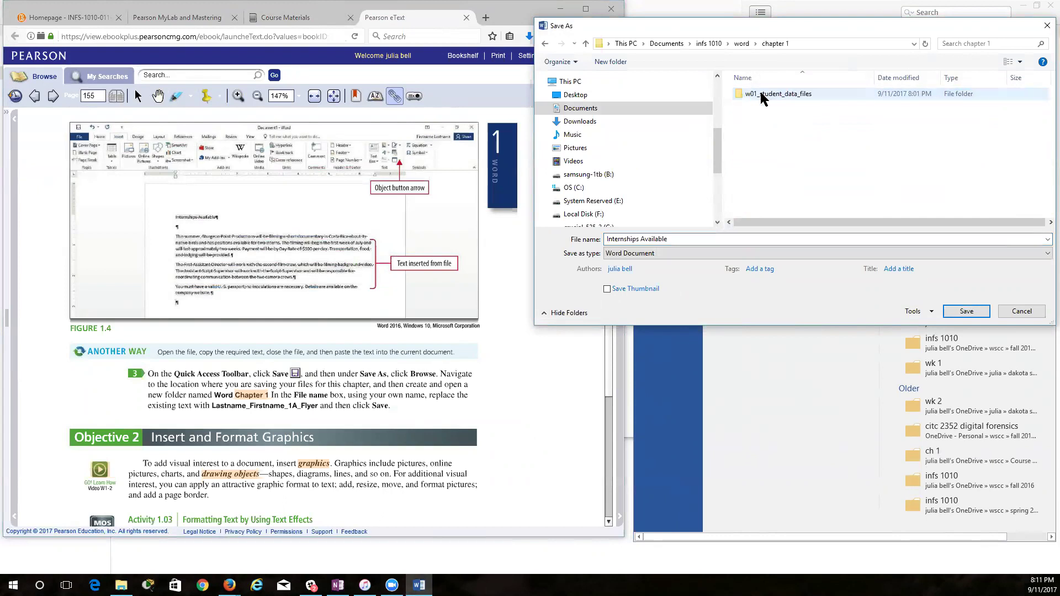
# Step: Name the file with the student's last and first name followed by "1A Flyer" and save it as a Word document
pyautogui.click(674, 238)
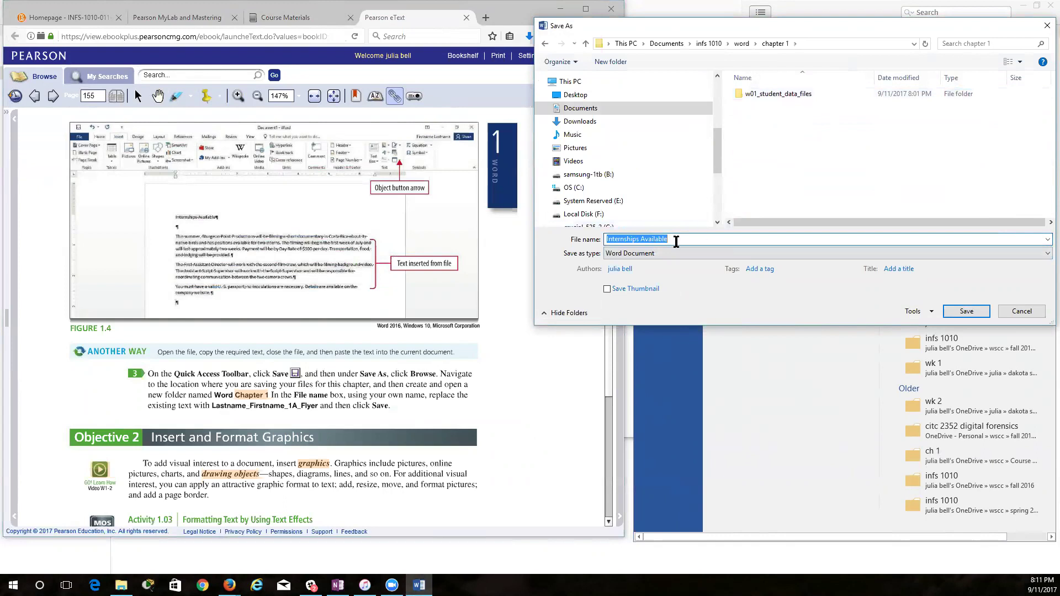
pyautogui.write('Be')
pyautogui.click(960, 311)
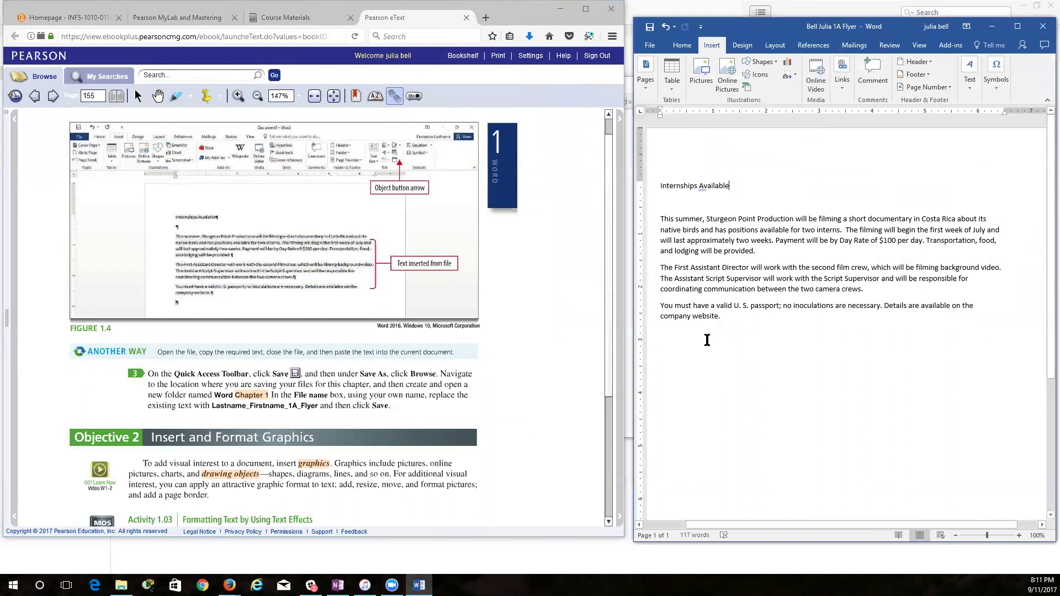
# Step: Close Word, start it again, and reopen the saved 1A Flyer document from the recent files
pyautogui.click(1043, 27)
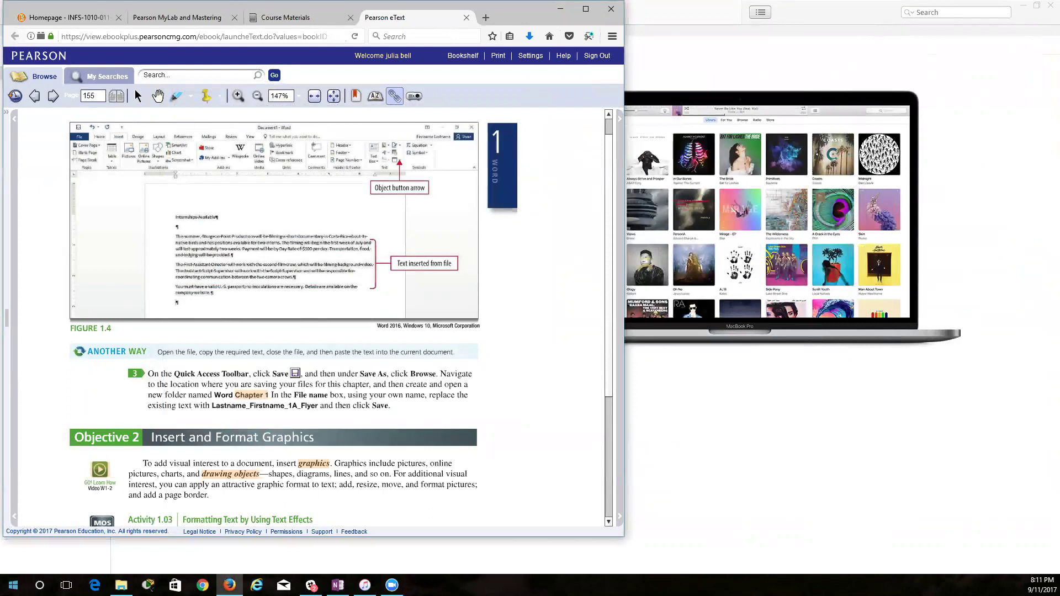
pyautogui.click(13, 585)
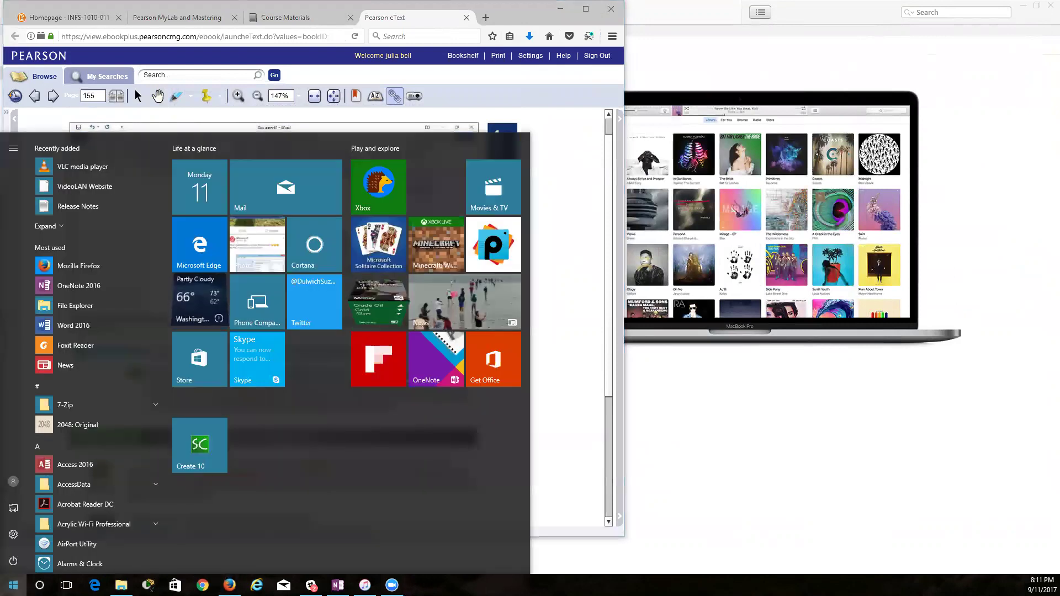
pyautogui.click(14, 585)
pyautogui.write('word')
pyautogui.press('Return')
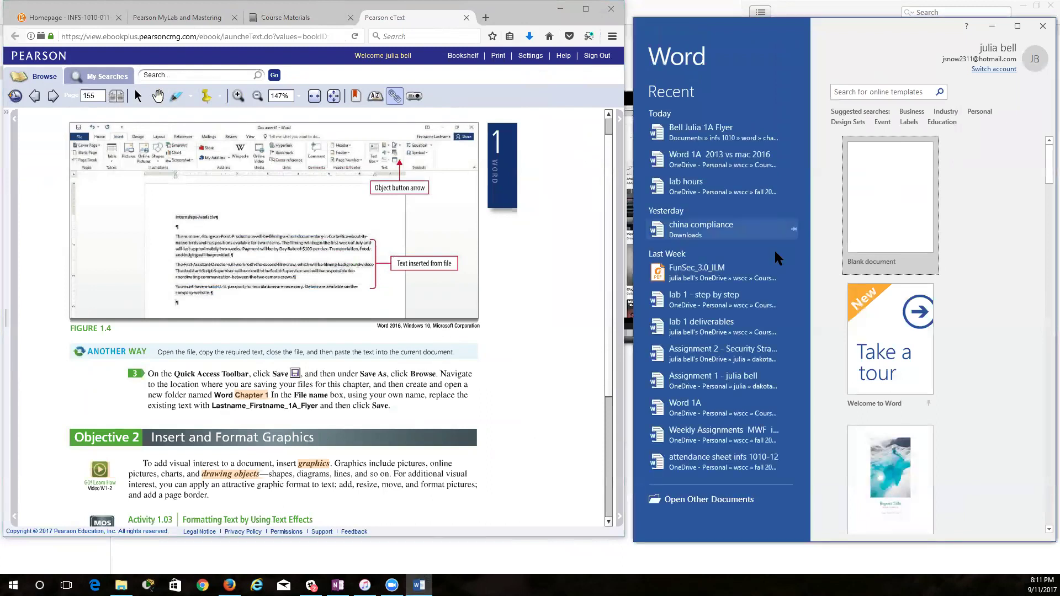
pyautogui.click(699, 133)
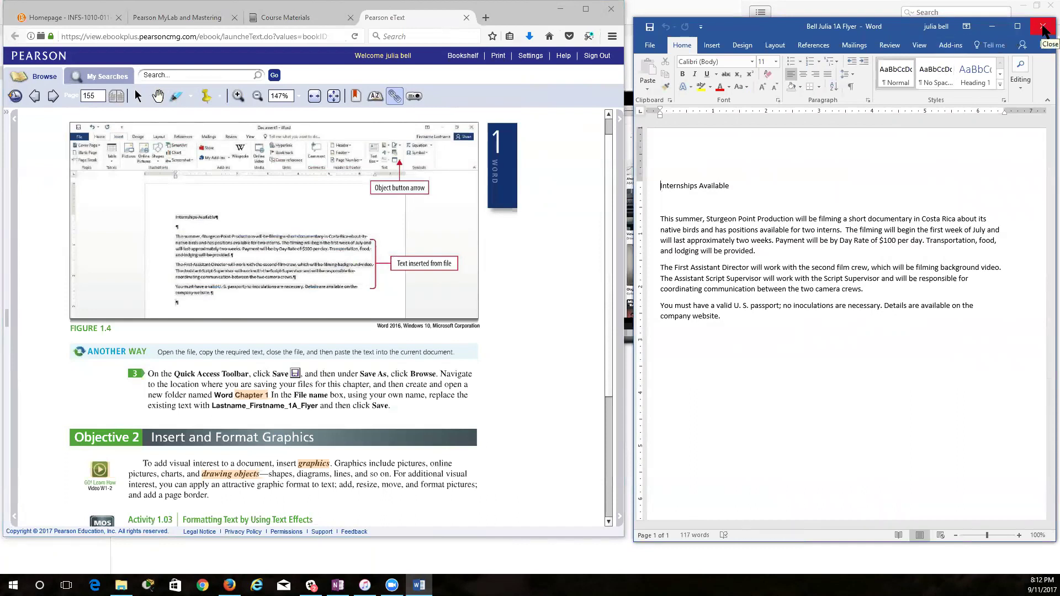
# Step: Examine the Activity 1.03 instructions on page 155 and the text effects available for the "Internships Available" title
pyautogui.scroll(-2, 351, 448)
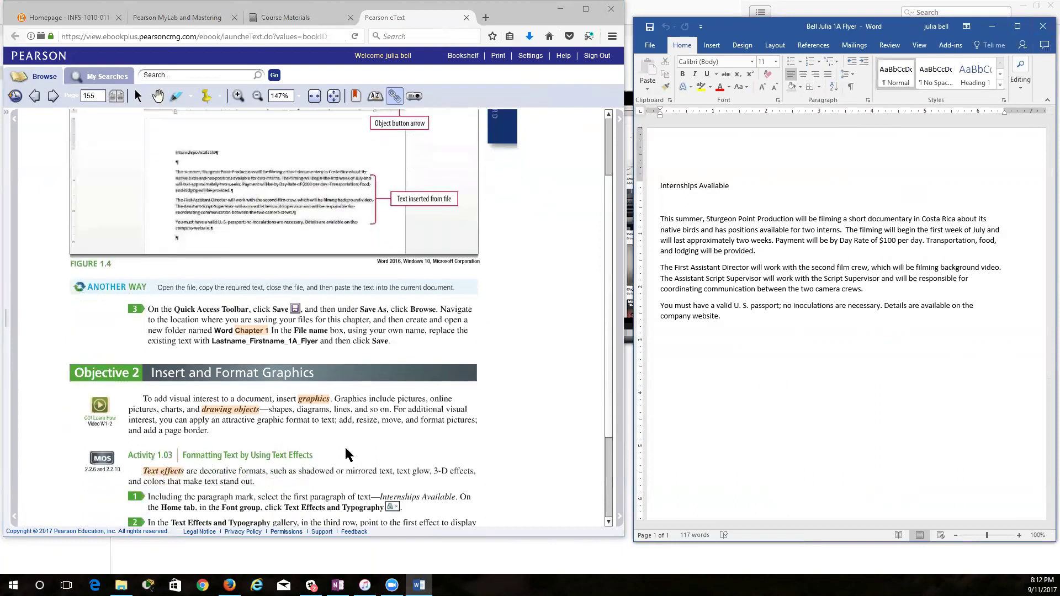
pyautogui.scroll(-2, 240, 402)
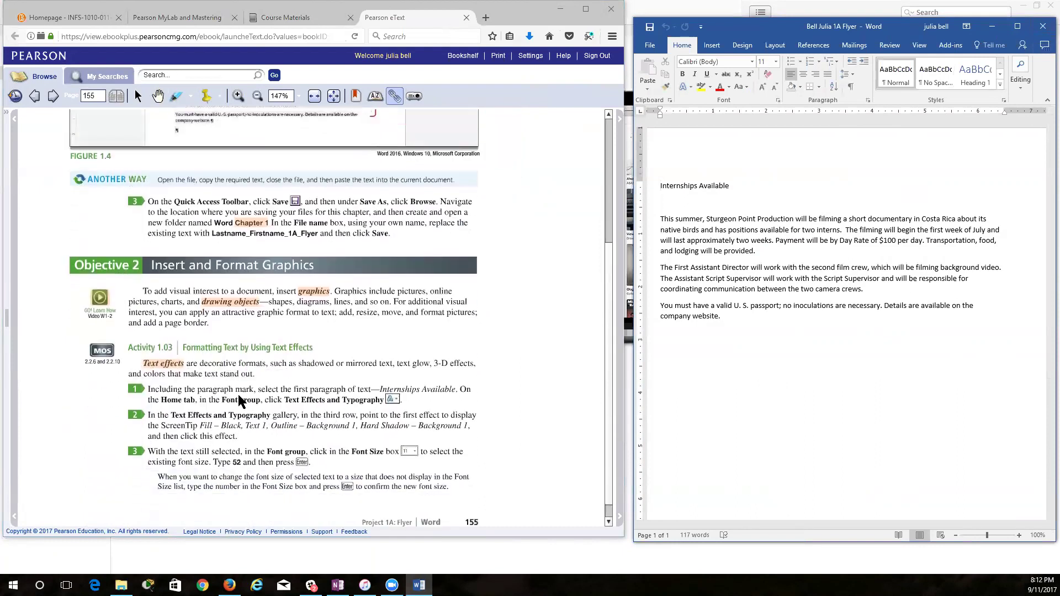
pyautogui.tripleClick(684, 190)
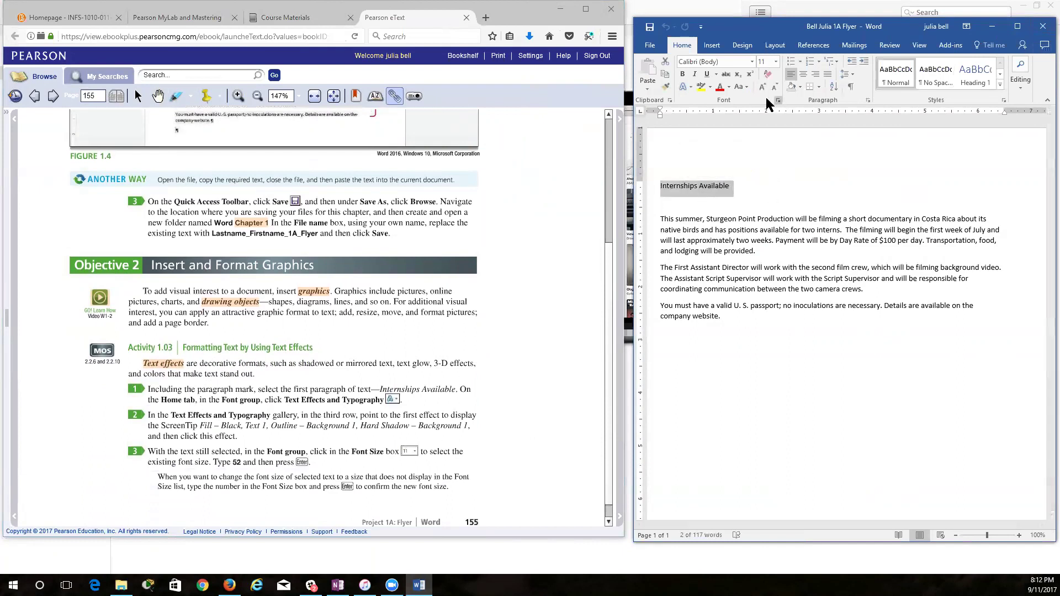
pyautogui.click(690, 87)
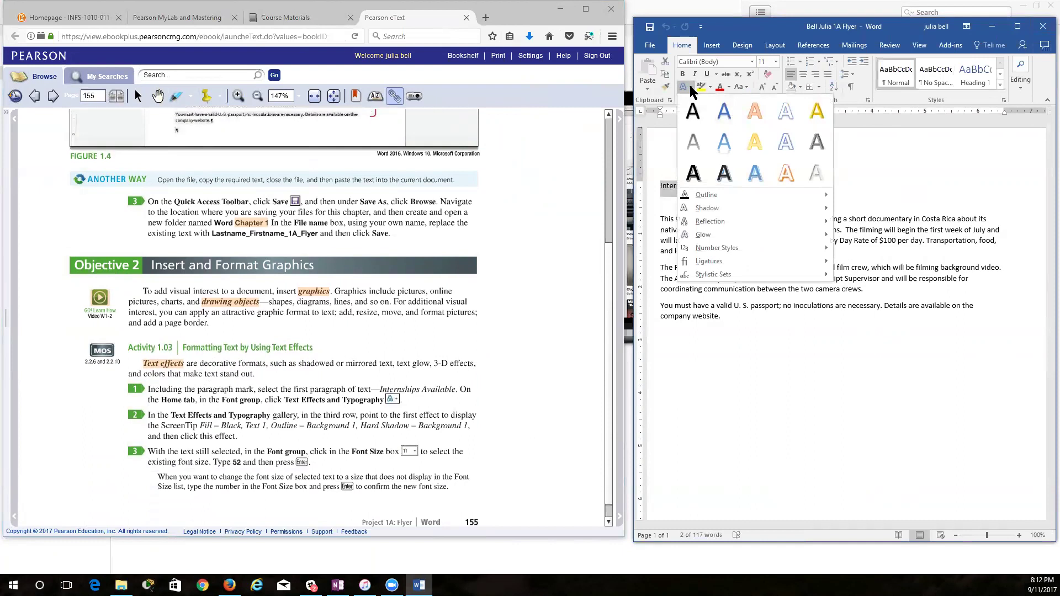
pyautogui.click(769, 402)
pyautogui.click(699, 332)
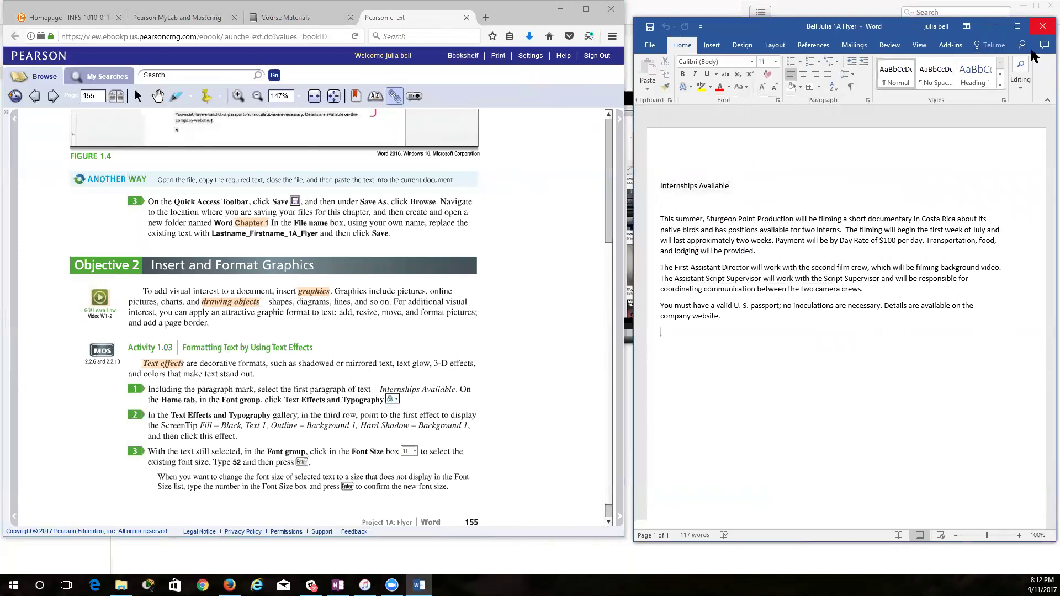
# Step: Close the flyer in Word and separate the Pearson eText into its own browser window beside Course Materials
pyautogui.click(1042, 31)
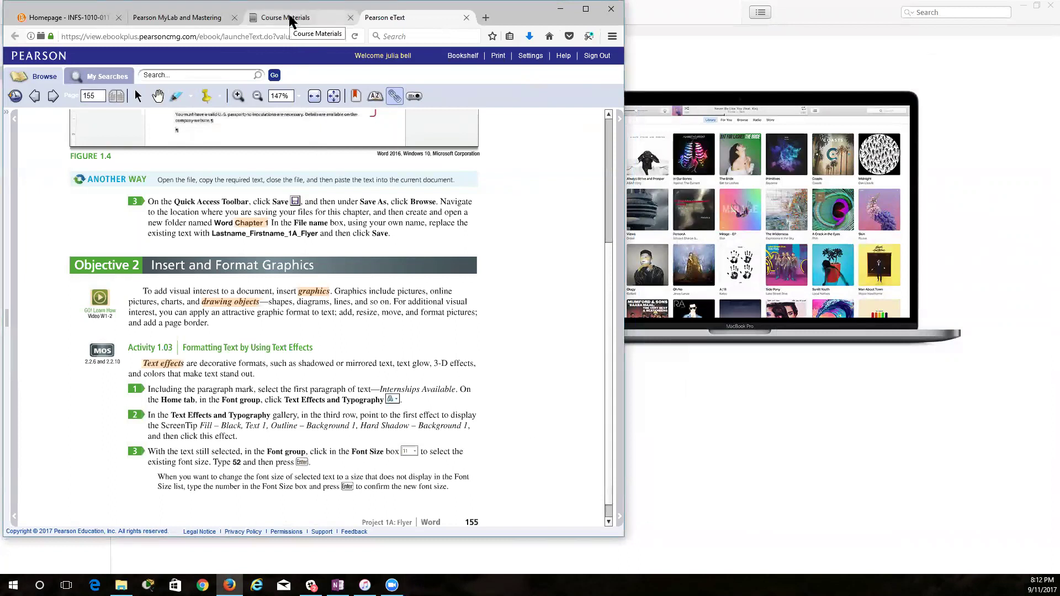
pyautogui.moveTo(409, 21); pyautogui.dragTo(682, 35)
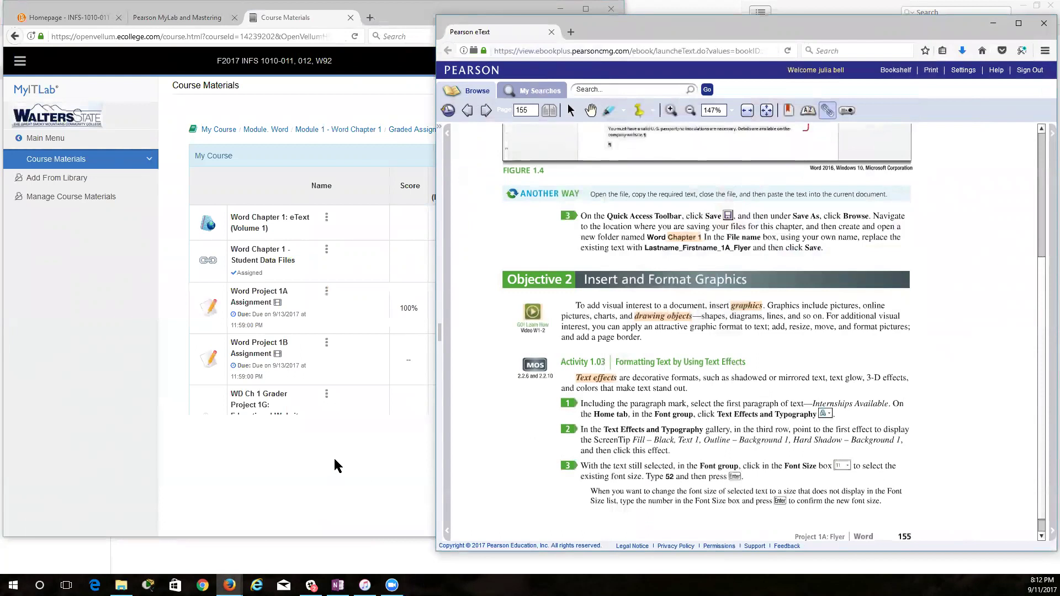
pyautogui.click(311, 482)
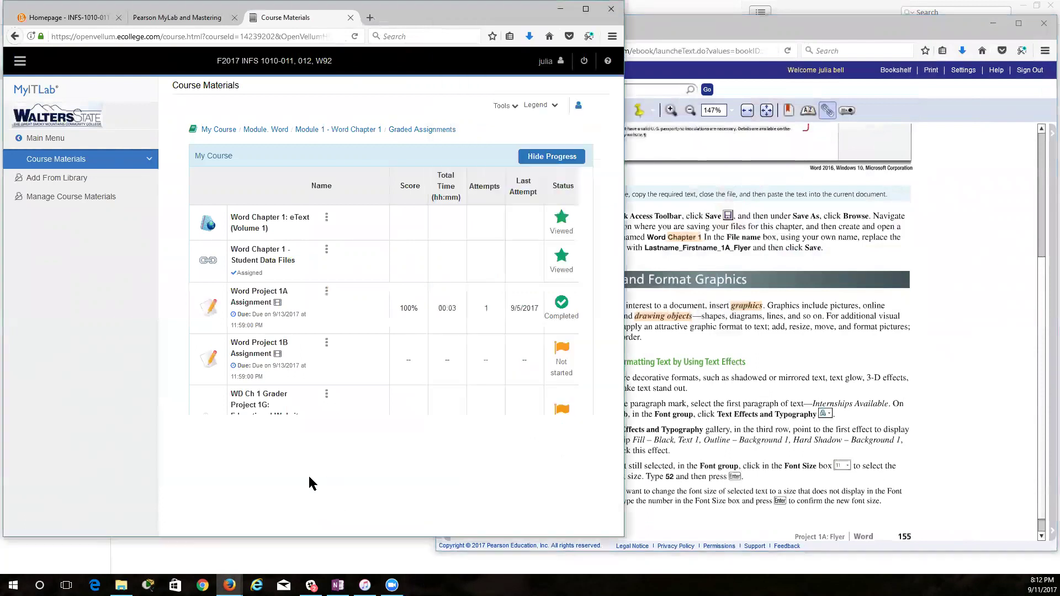
# Step: Open the Word Project 1A Assignment and add the 1A Flyer document from Documents, infs 1010, word, chapter 1 to the submission
pyautogui.click(273, 294)
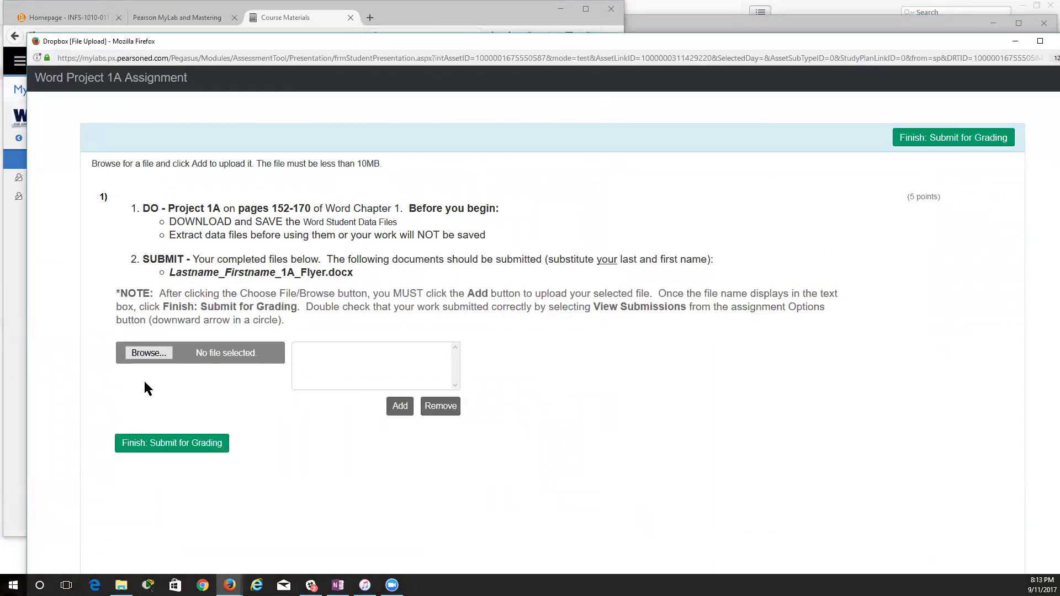
pyautogui.click(149, 358)
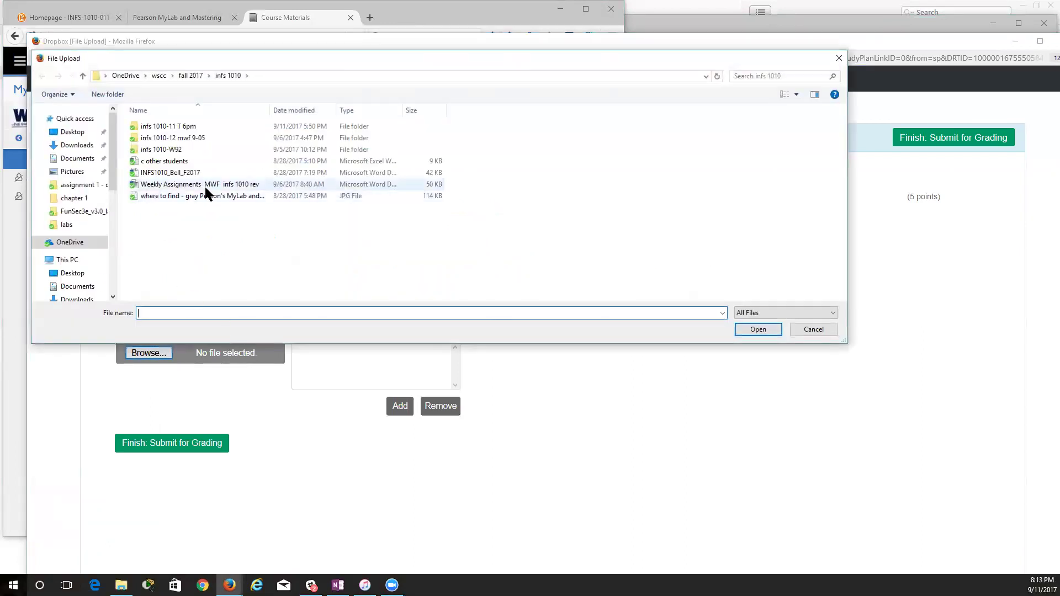
pyautogui.click(78, 159)
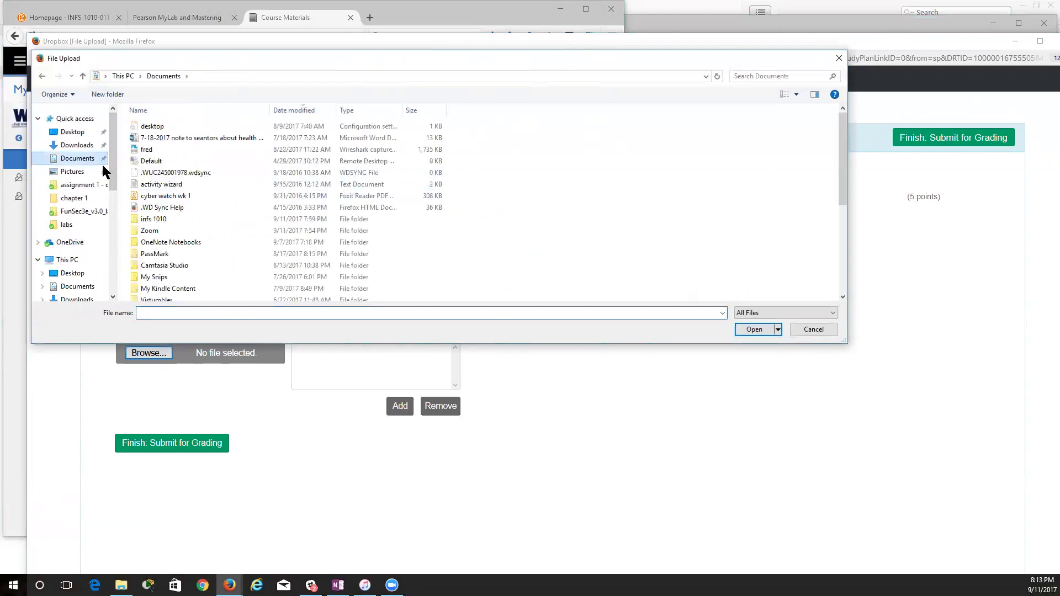
pyautogui.doubleClick(165, 220)
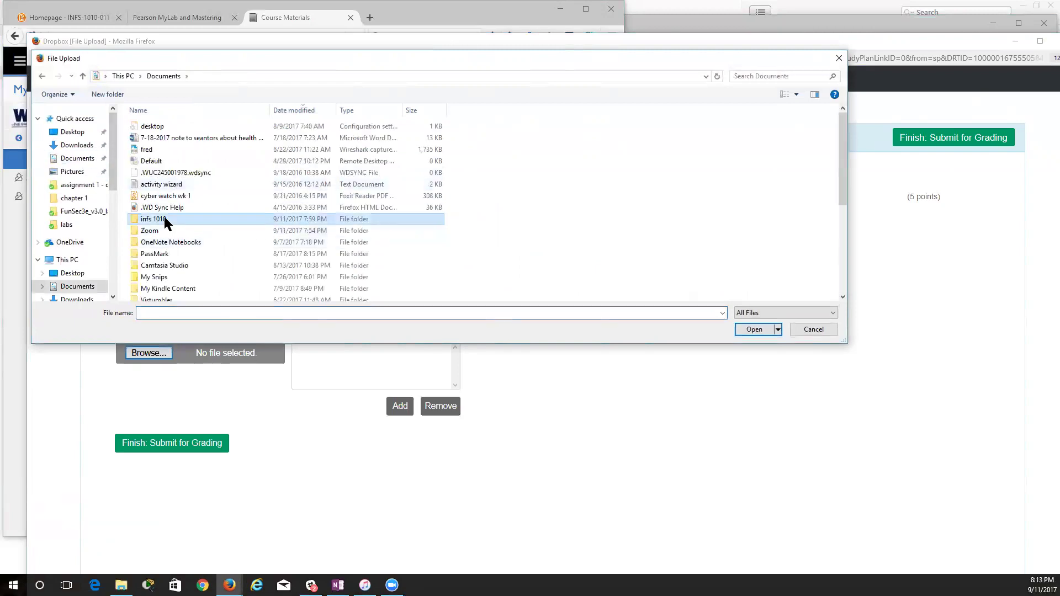
pyautogui.click(148, 128)
pyautogui.doubleClick(147, 127)
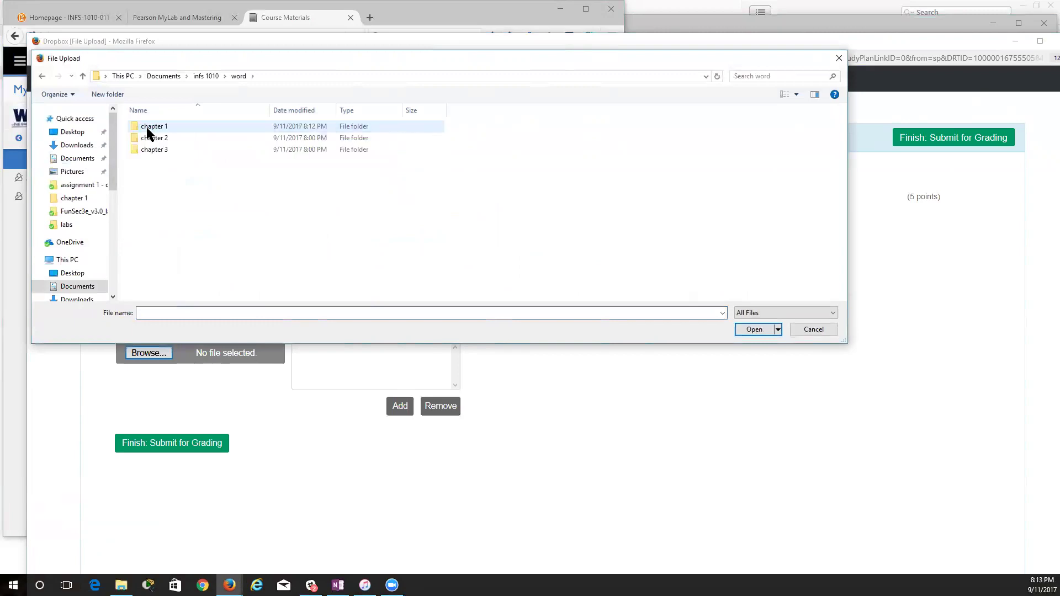
pyautogui.doubleClick(148, 128)
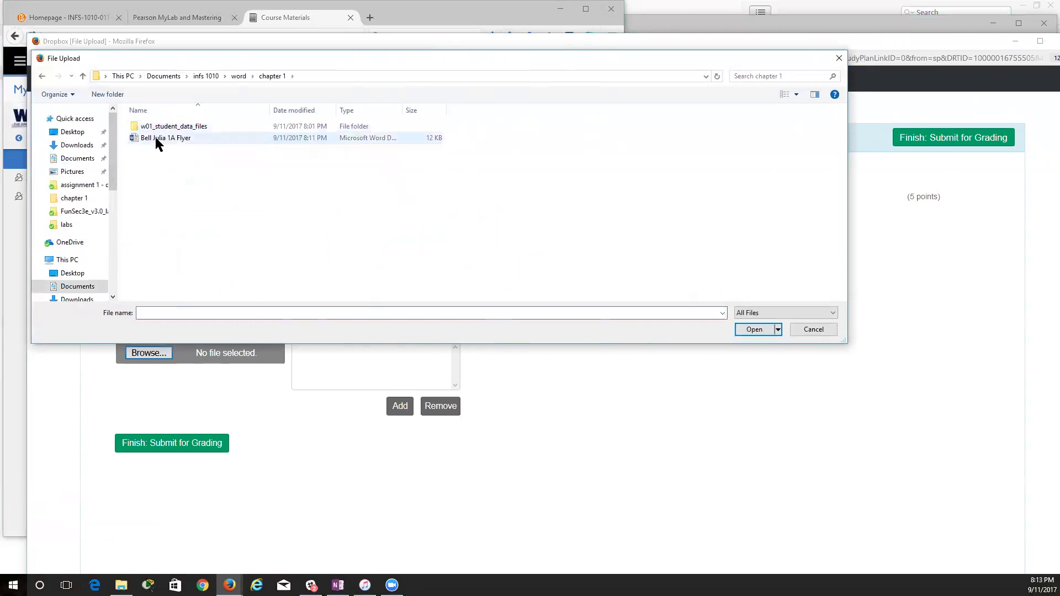
pyautogui.click(159, 141)
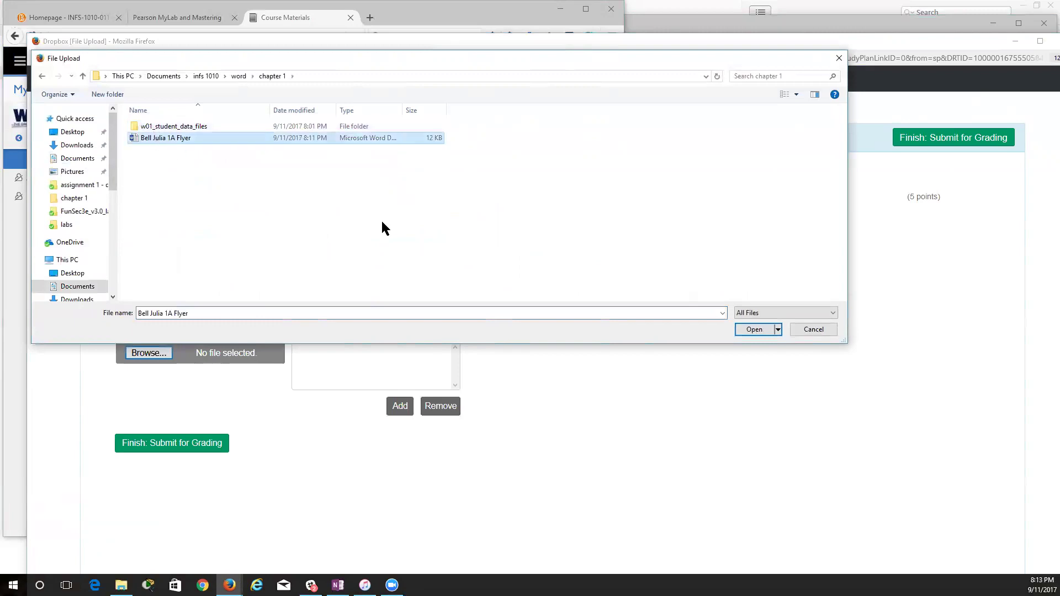
pyautogui.click(754, 329)
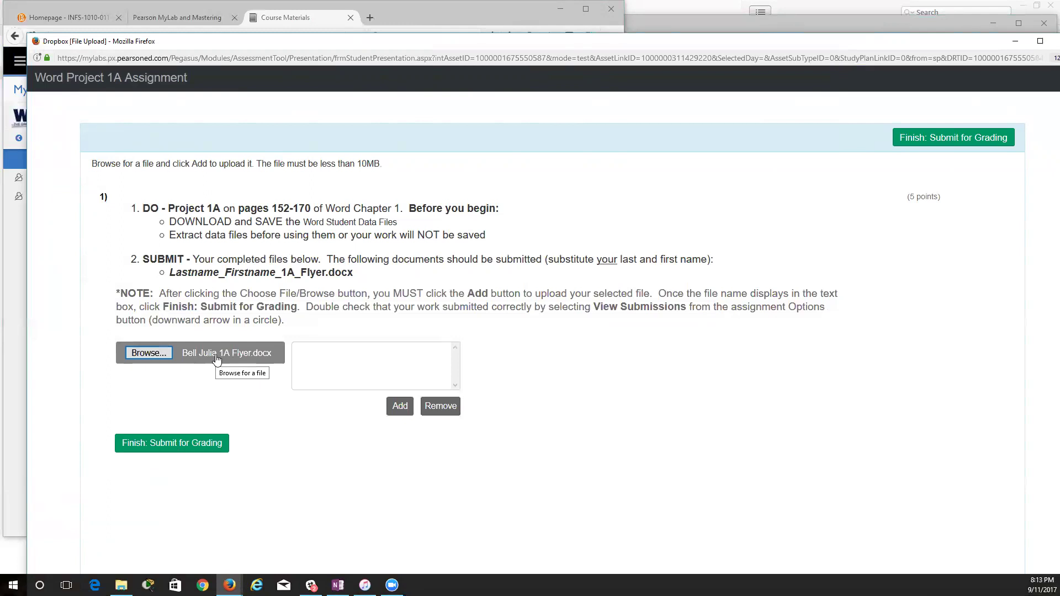
pyautogui.click(398, 410)
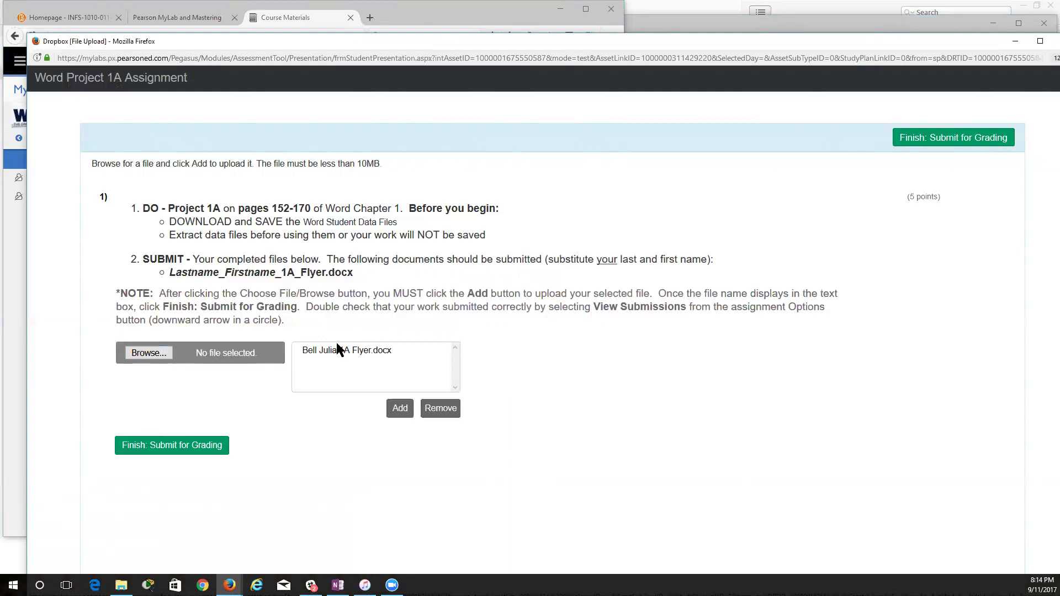
# Step: Submit the Word Project 1A Assignment with the added flyer for grading and return to the course
pyautogui.click(188, 447)
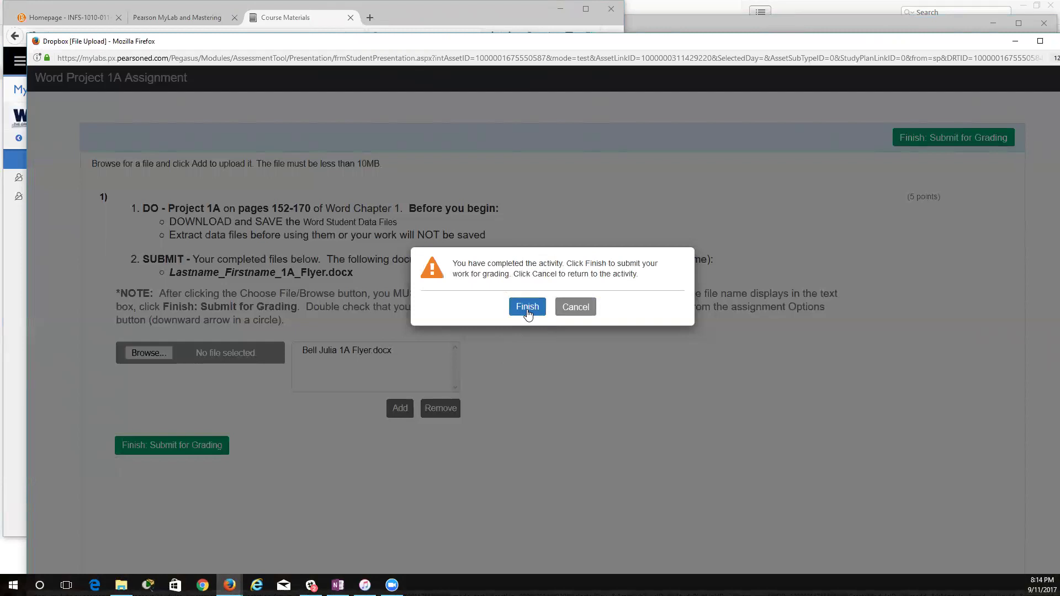
pyautogui.press('Return')
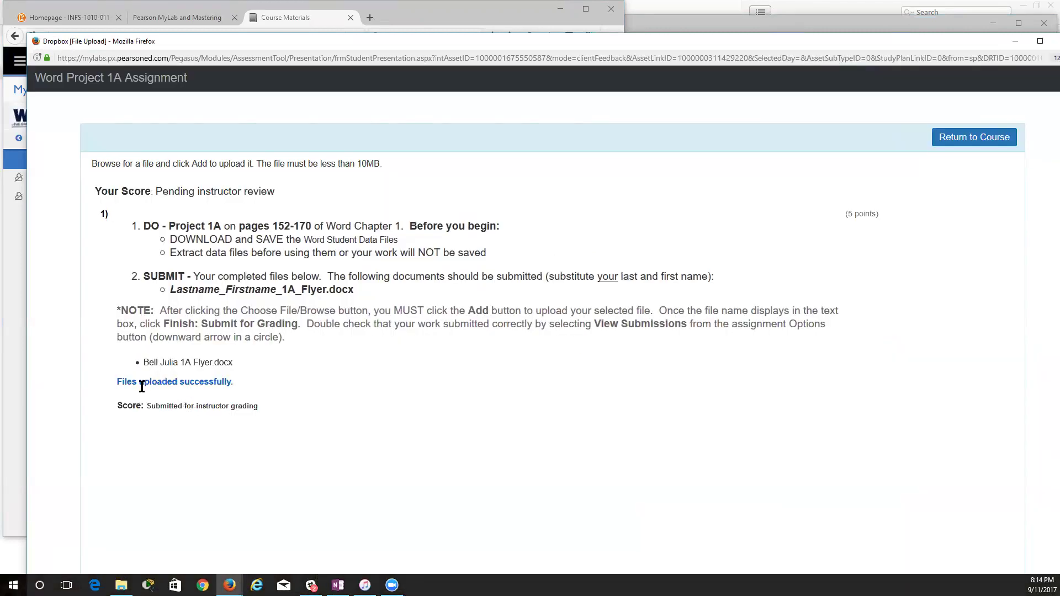
pyautogui.click(1001, 138)
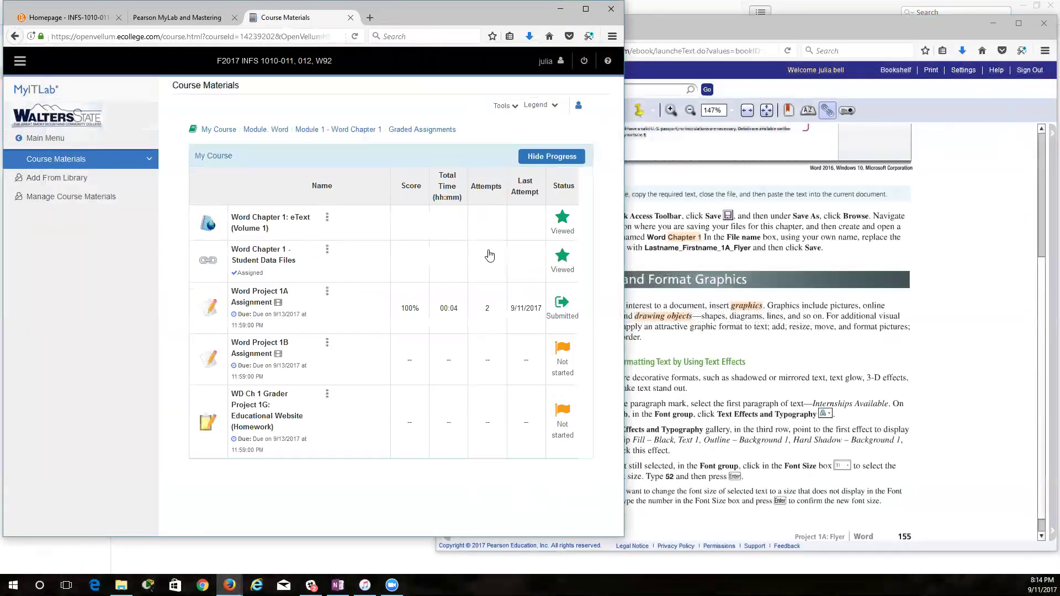
# Step: View the submissions for the Word Project 1A Assignment, checking the attempt dates and grades, and close the list
pyautogui.click(327, 293)
pyautogui.click(289, 319)
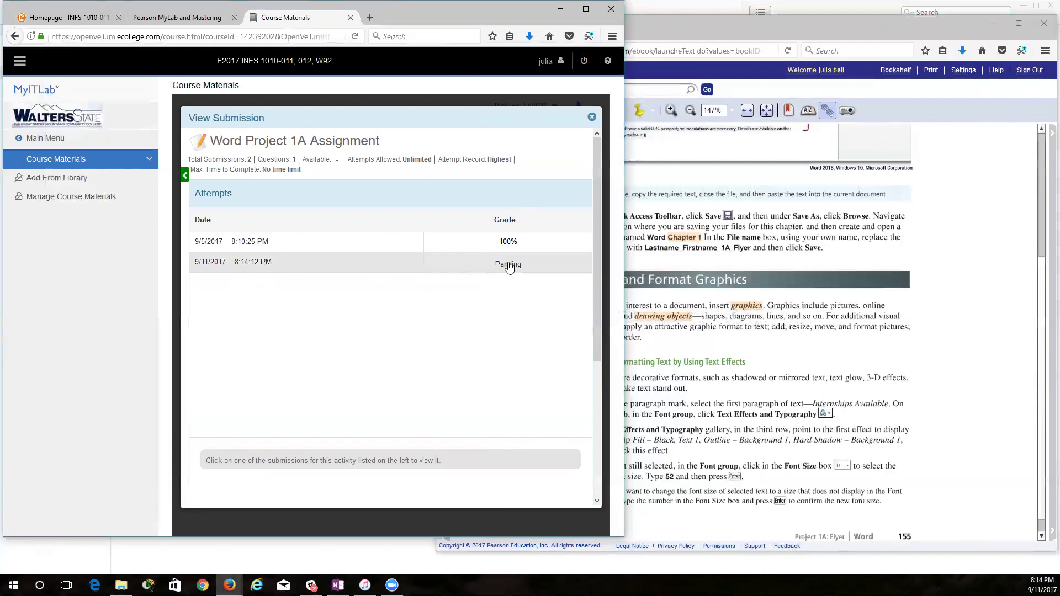
pyautogui.click(591, 117)
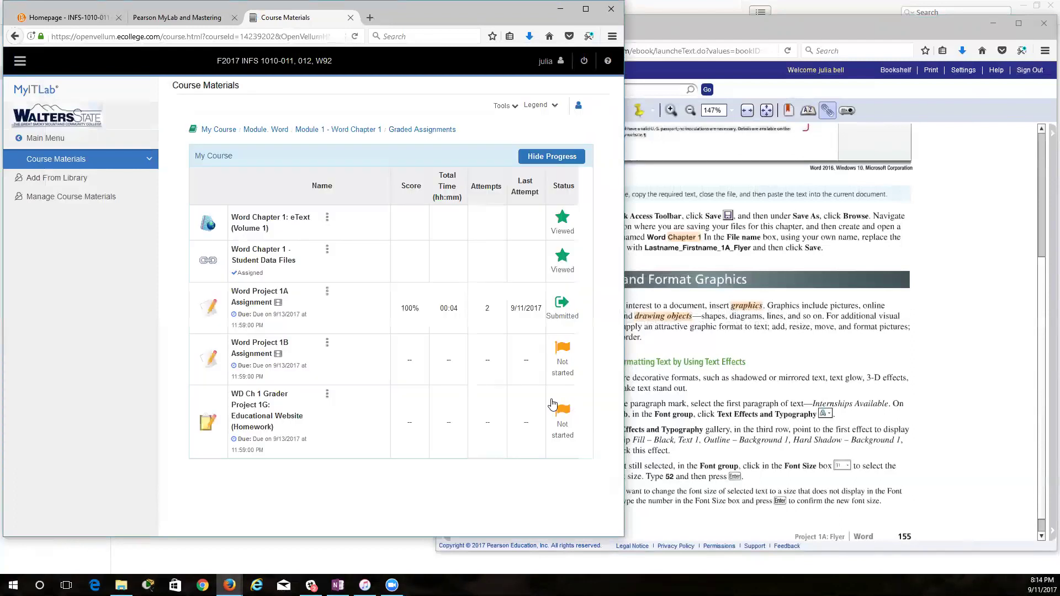
# Step: Start WD Ch 1 Grader Project 1G: Educational Website (Homework) and download all its starting materials as a saved zip file
pyautogui.click(263, 407)
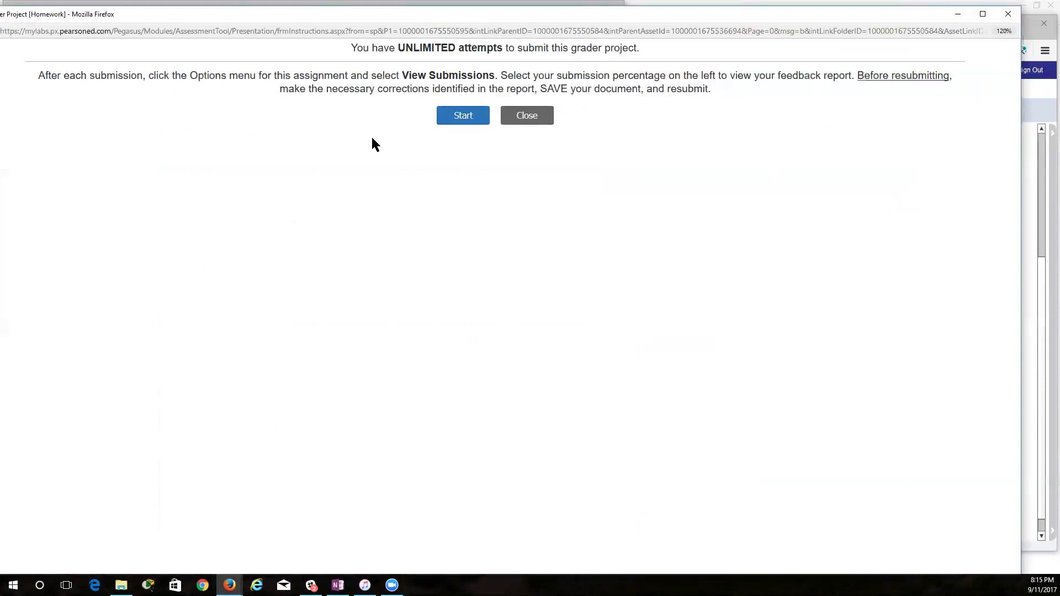
pyautogui.click(458, 114)
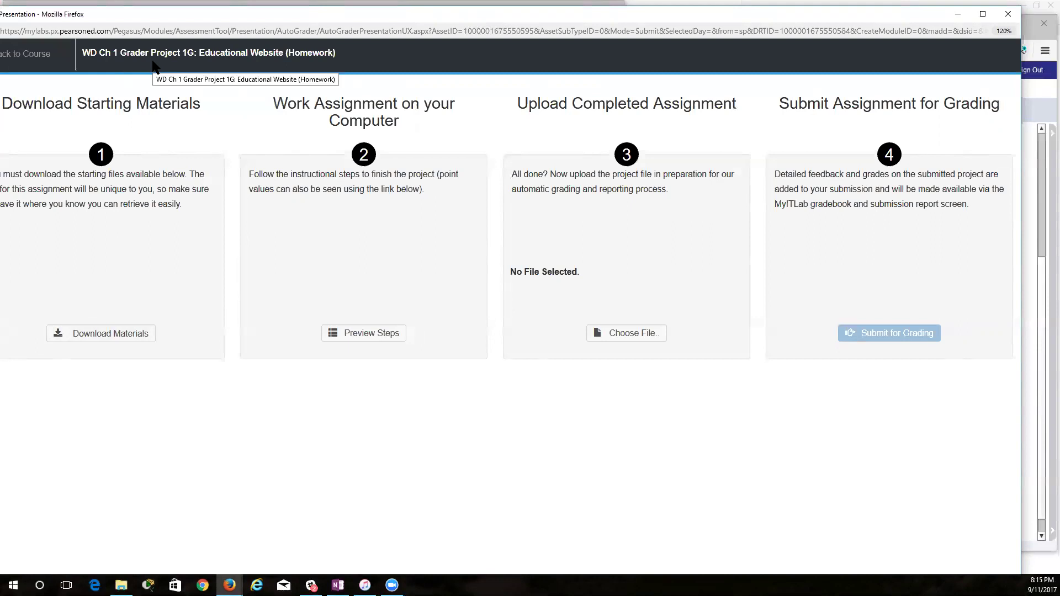
pyautogui.click(141, 334)
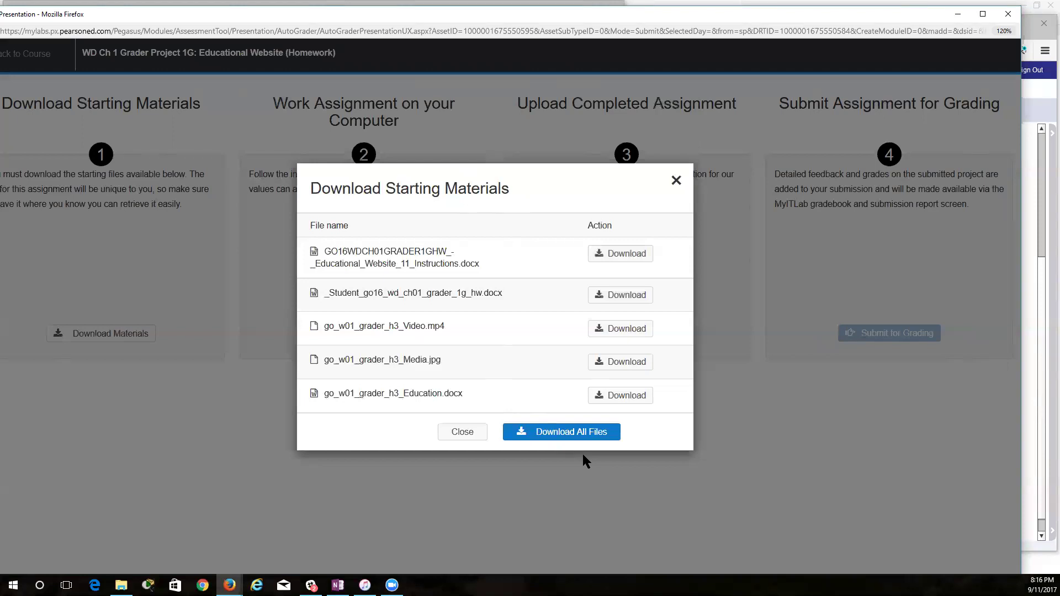
pyautogui.click(558, 433)
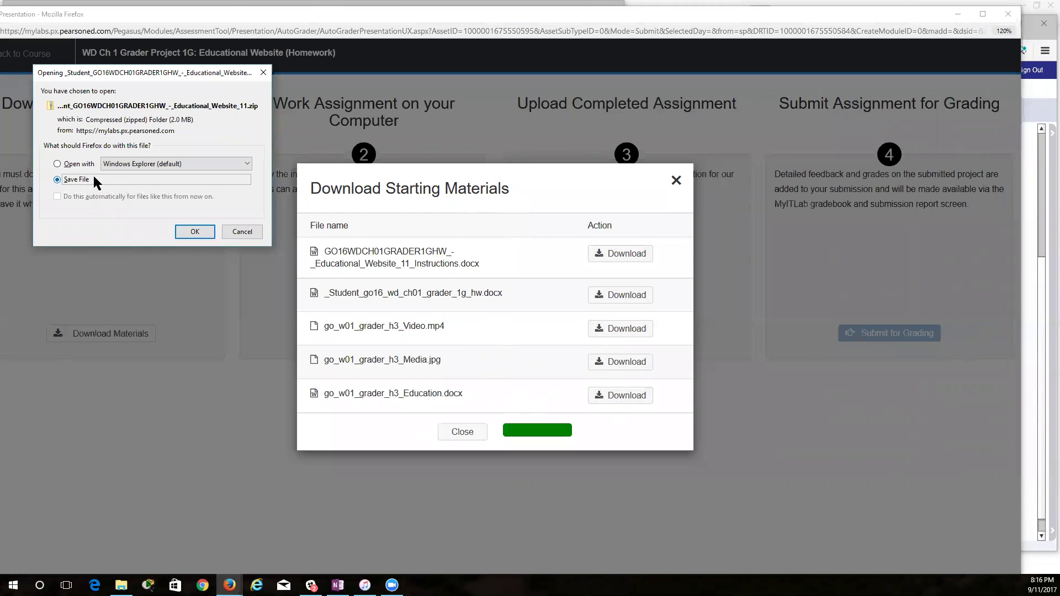
pyautogui.click(194, 231)
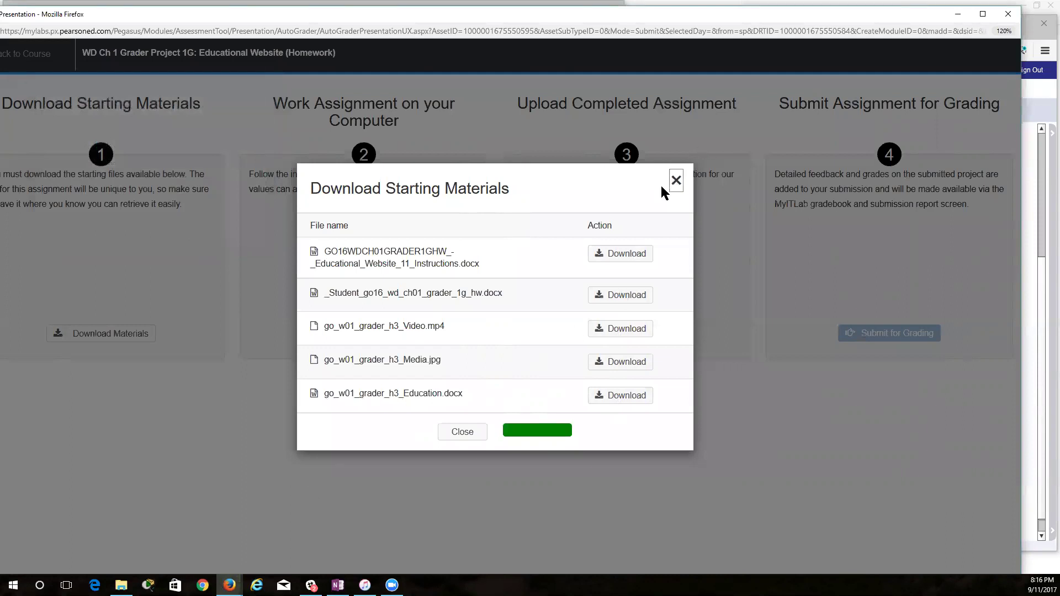
pyautogui.click(675, 181)
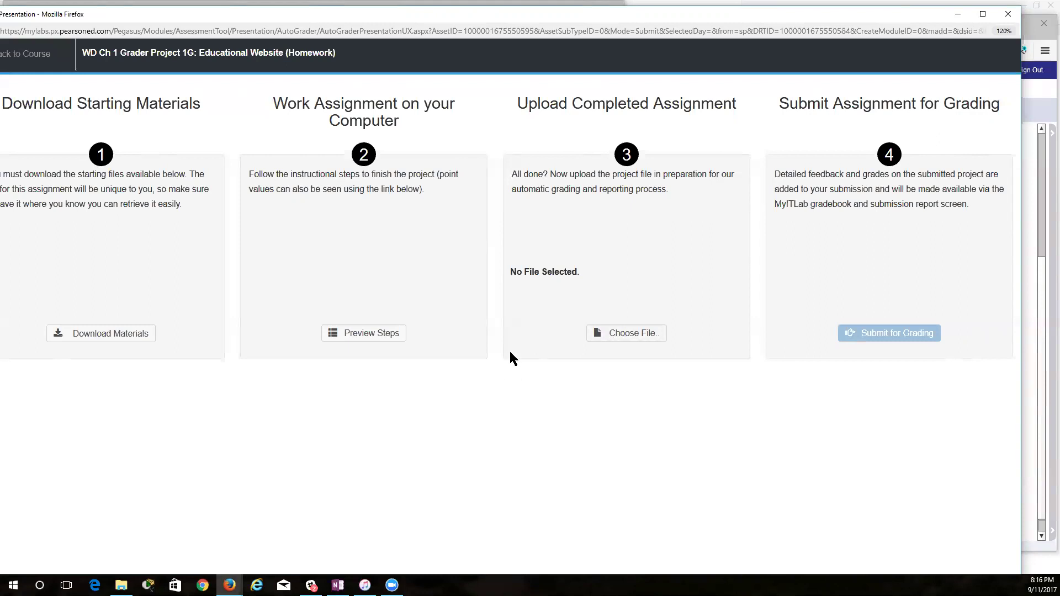
# Step: Close the grader project window and the Pearson eText window
pyautogui.click(1007, 20)
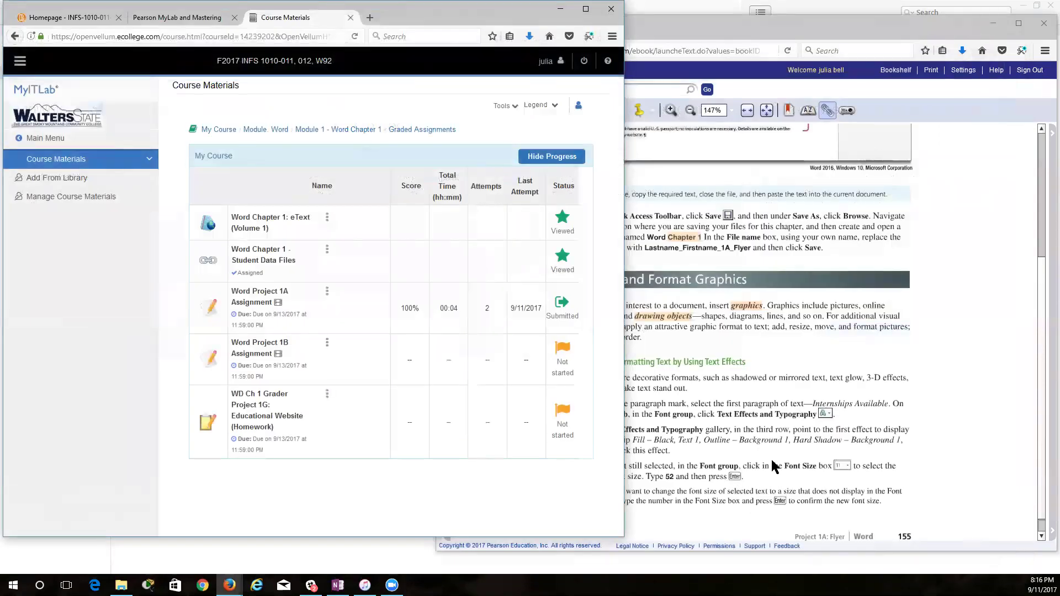
pyautogui.click(763, 471)
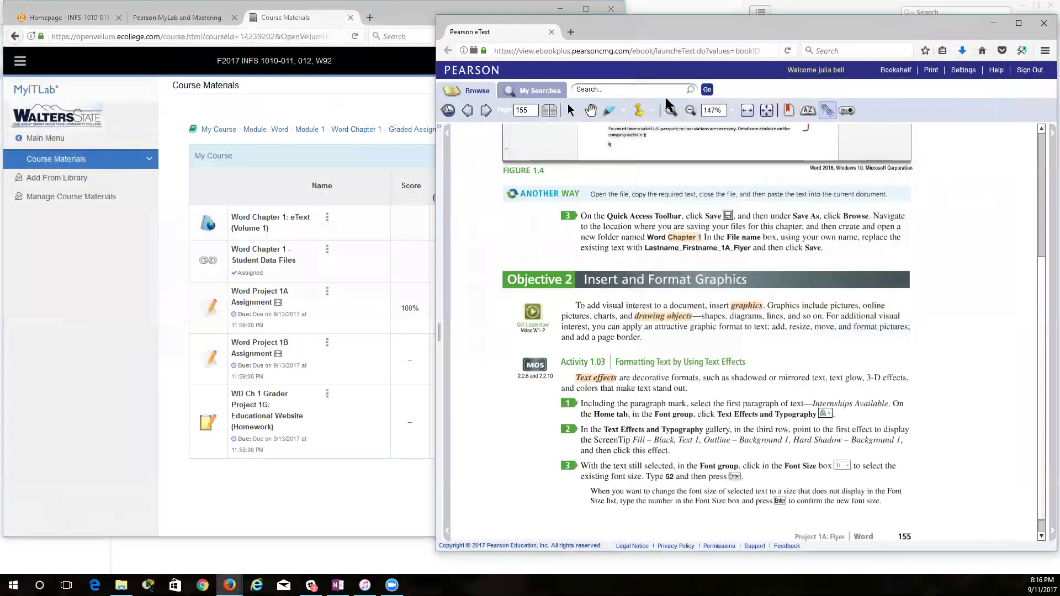
pyautogui.click(1044, 24)
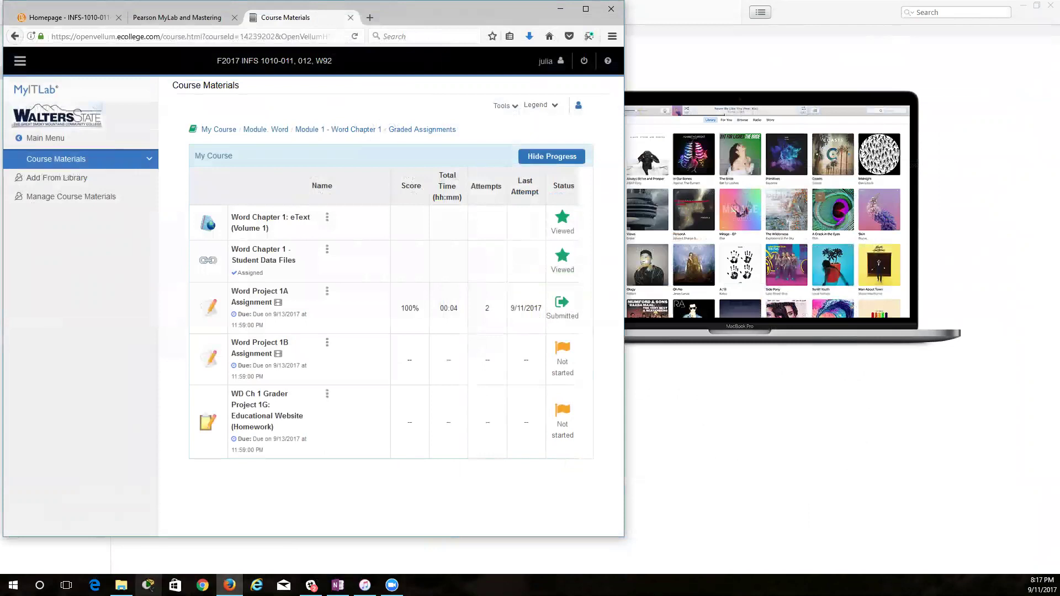
# Step: In File Explorer, move the downloaded _Student_GO16WDCH01GRADER1GHW_-_Educational_Website_11 zip from Downloads to Documents, infs 1010, word, chapter 1
pyautogui.moveTo(121, 585)
pyautogui.click(162, 514)
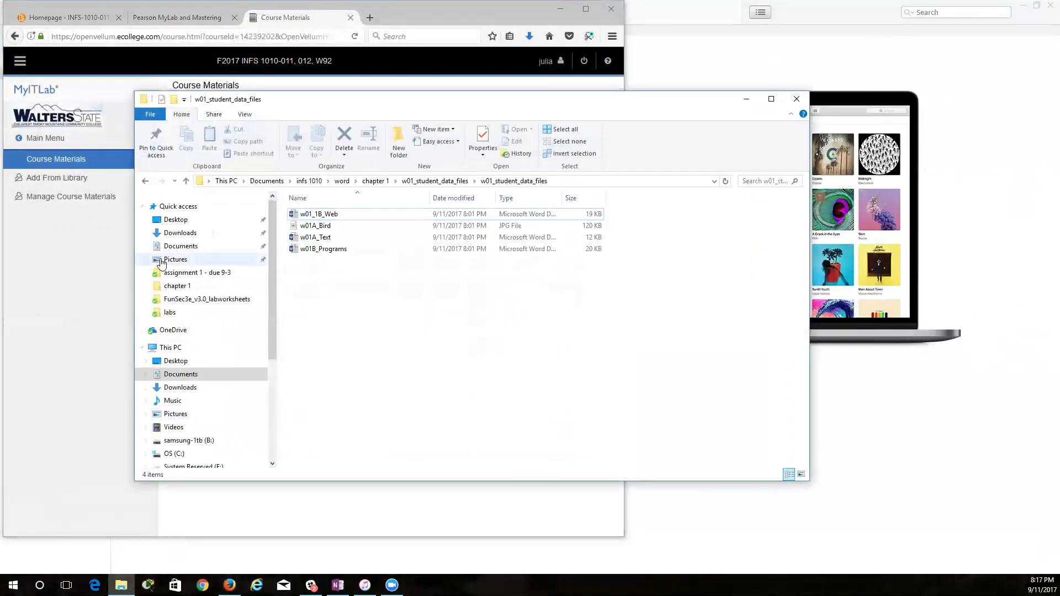
pyautogui.click(182, 233)
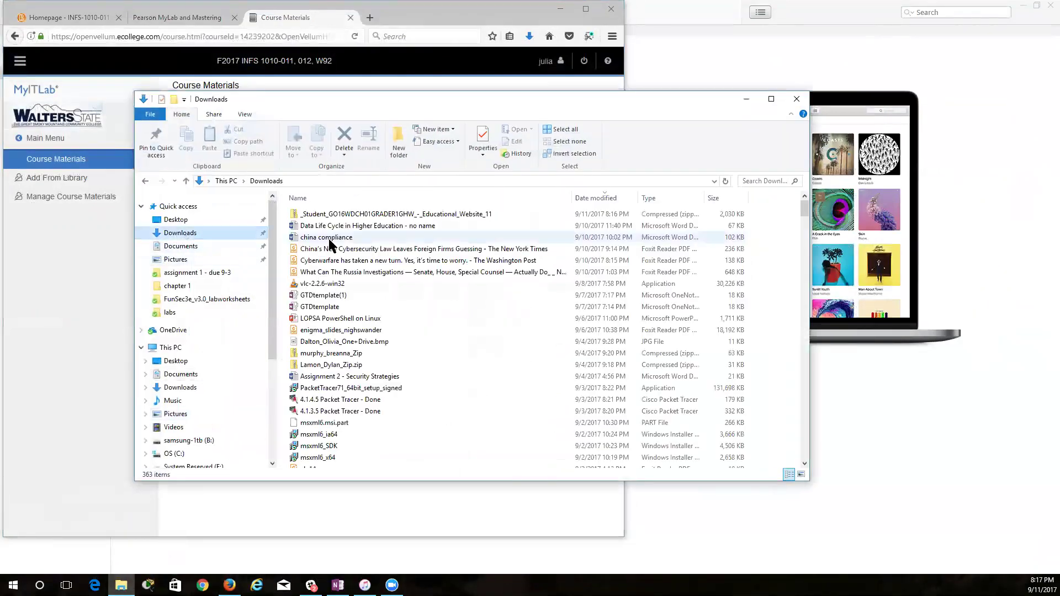
pyautogui.click(337, 214)
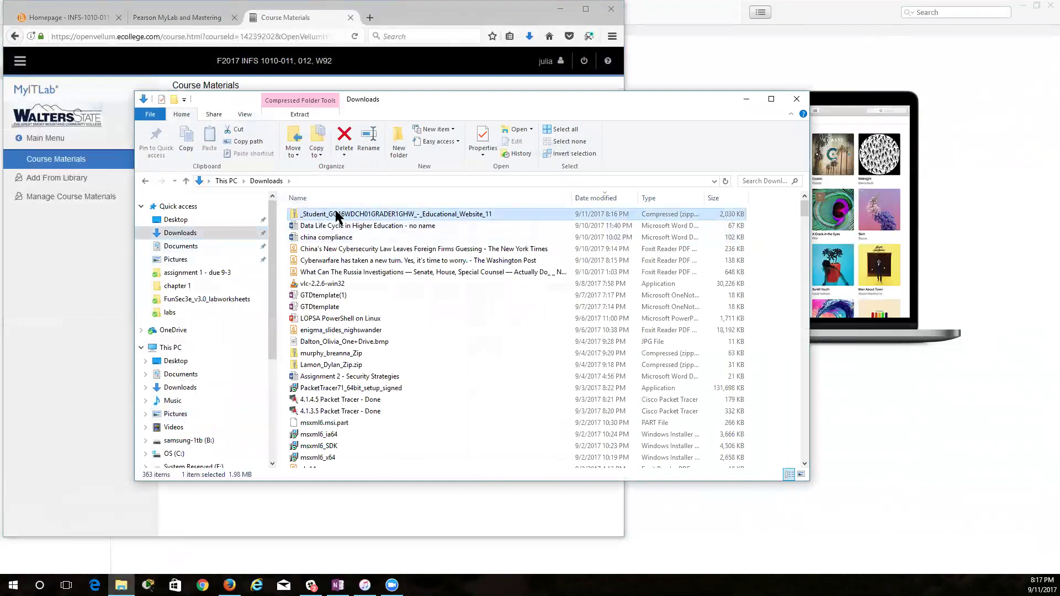
pyautogui.rightClick(338, 214)
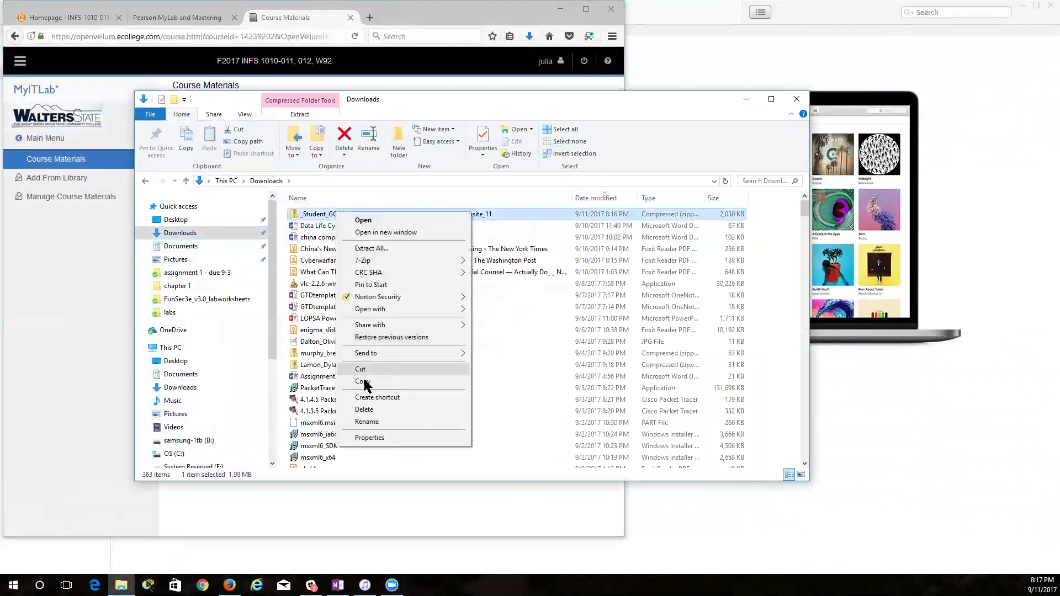
pyautogui.click(364, 369)
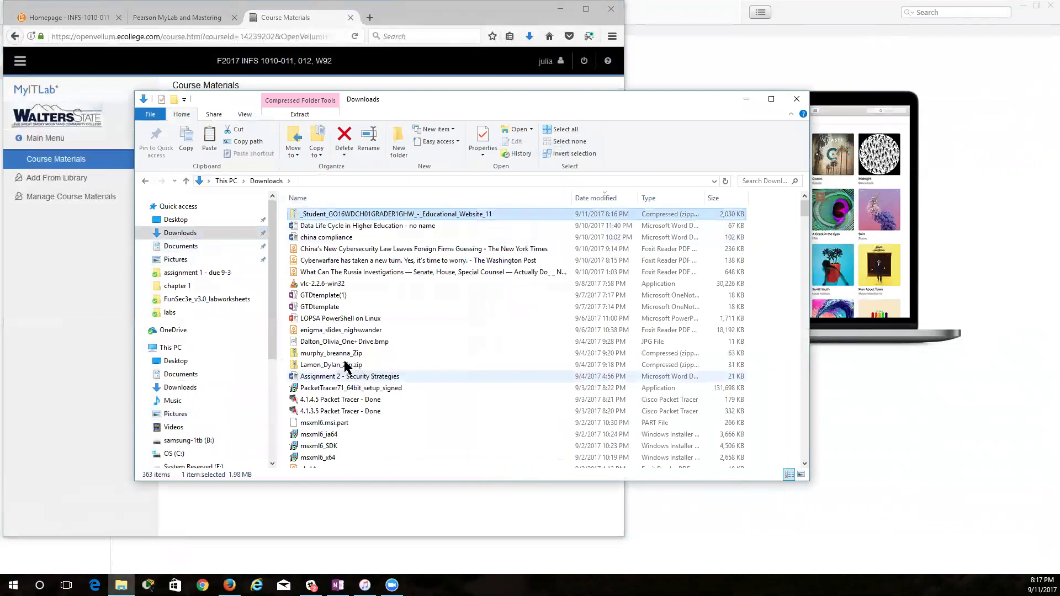
pyautogui.click(185, 247)
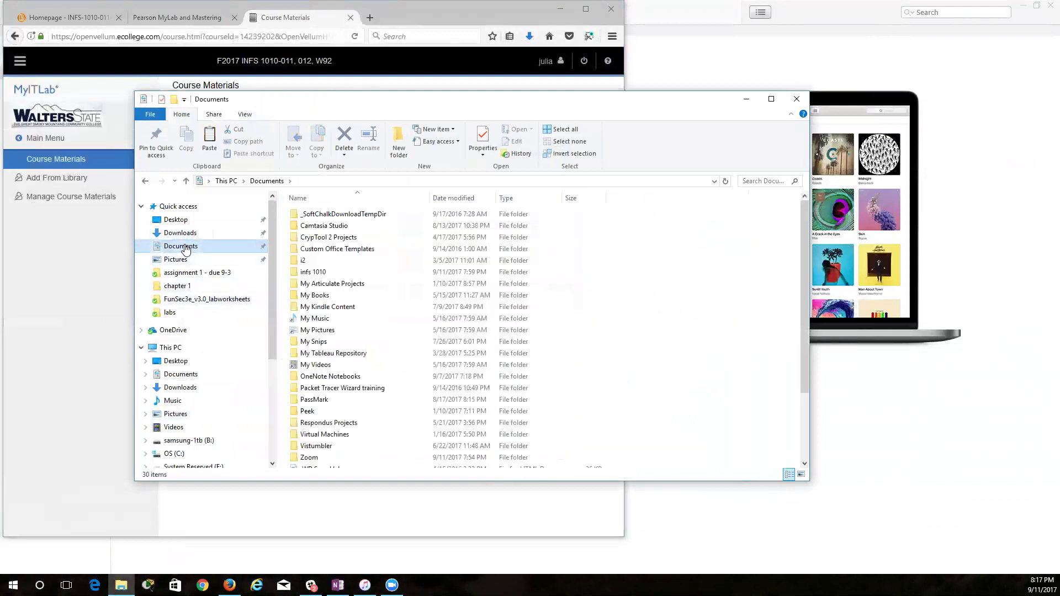
pyautogui.doubleClick(332, 272)
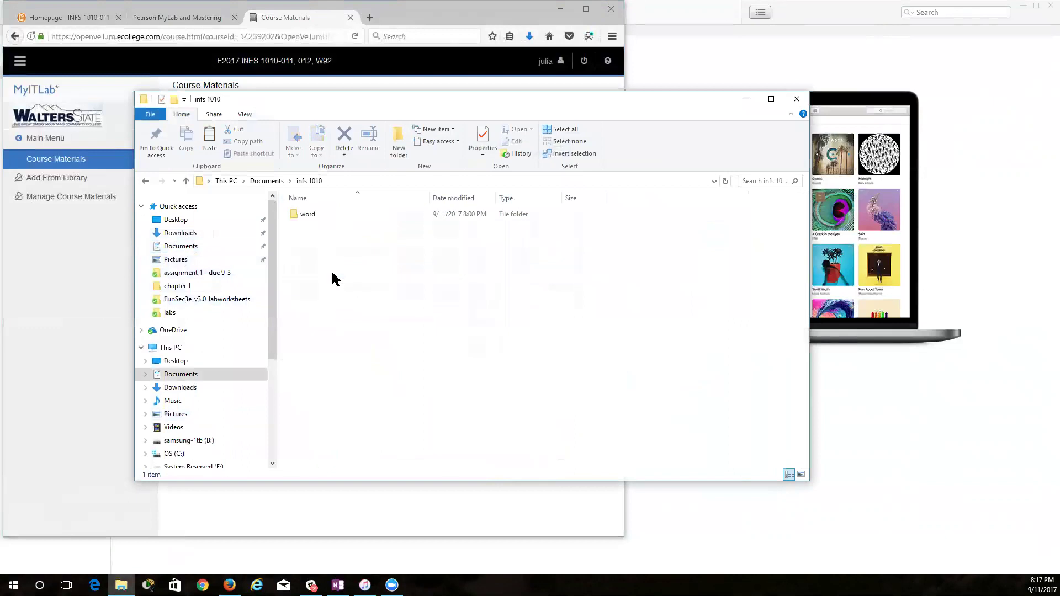
pyautogui.doubleClick(310, 216)
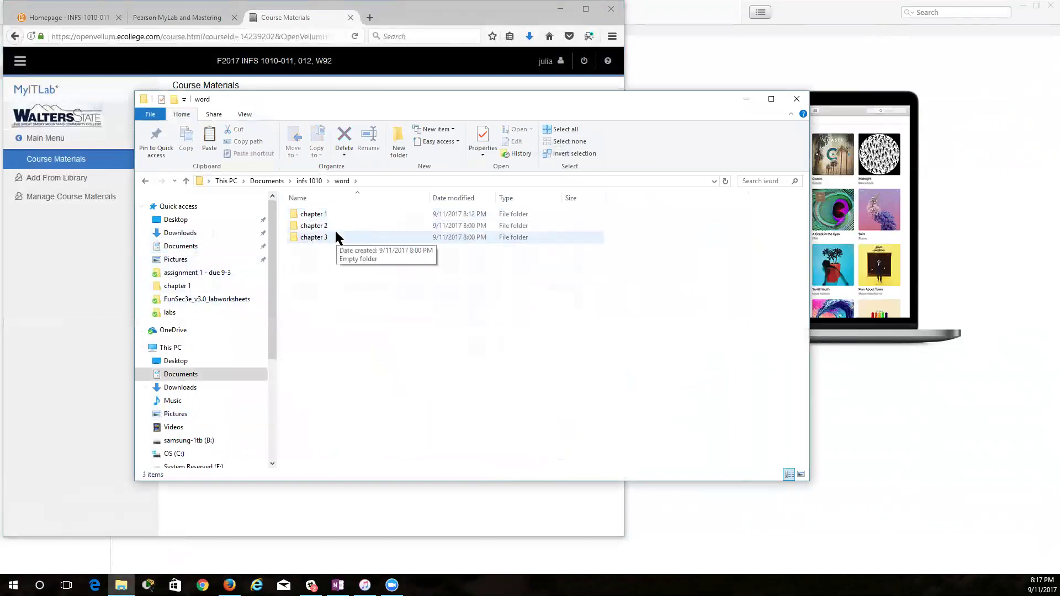
pyautogui.doubleClick(326, 216)
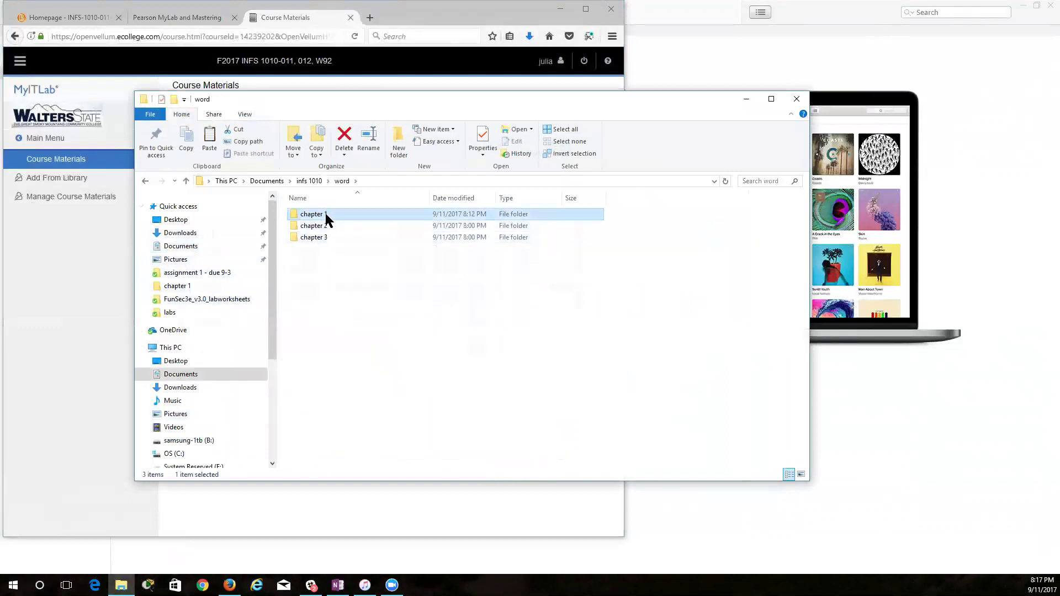
pyautogui.rightClick(335, 296)
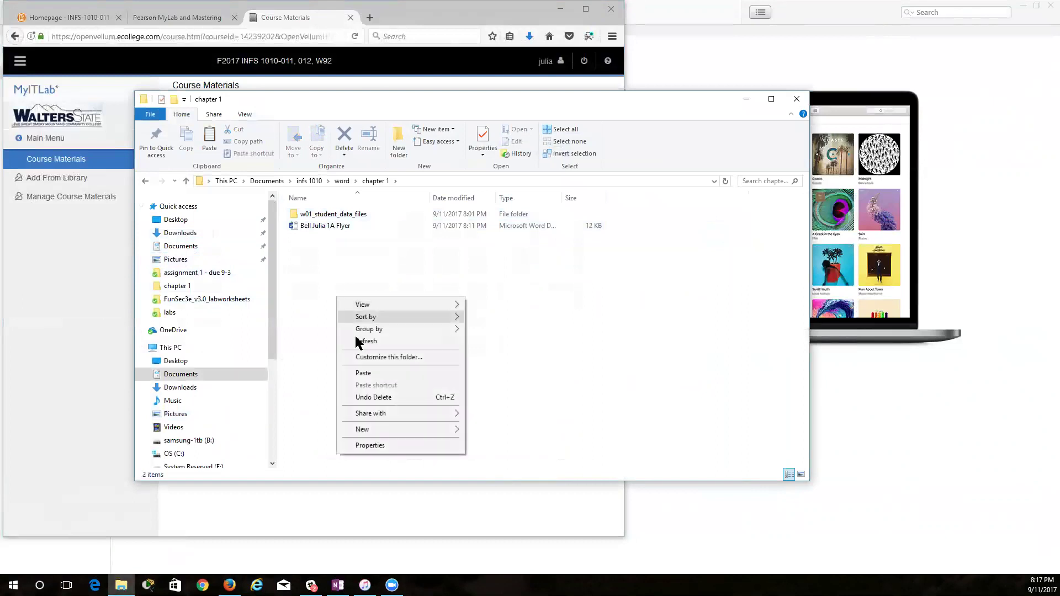
pyautogui.click(371, 373)
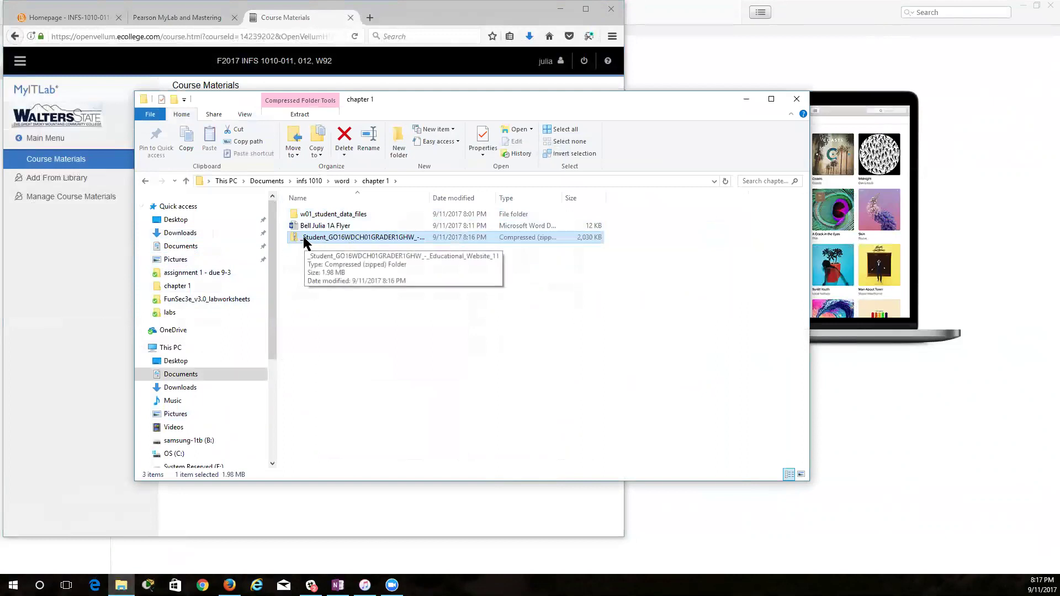
# Step: Extract the Educational Website zip into its own folder inside chapter 1 and delete the zip file
pyautogui.rightClick(304, 241)
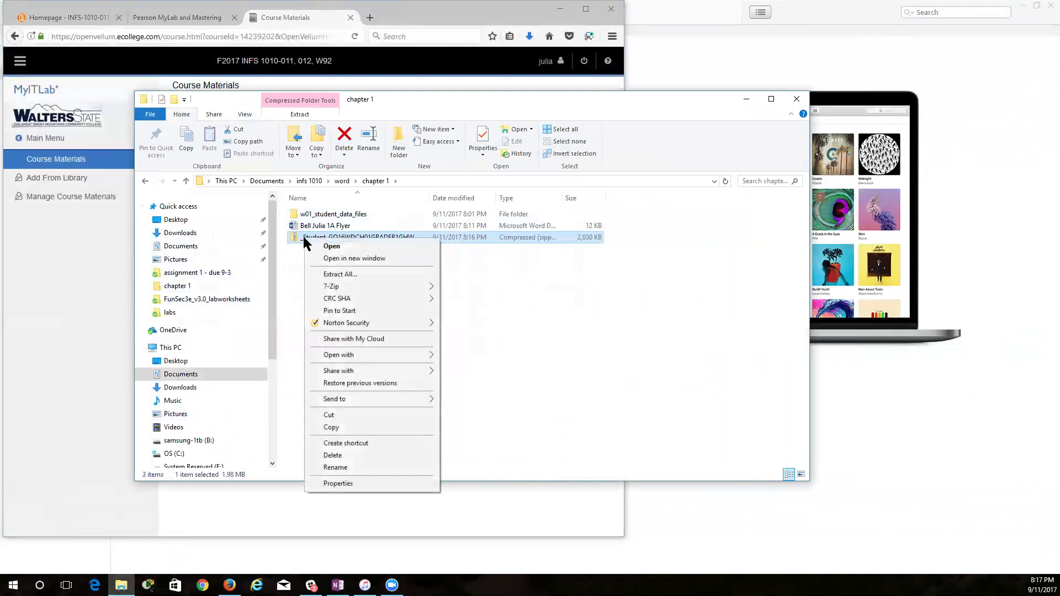
pyautogui.click(339, 274)
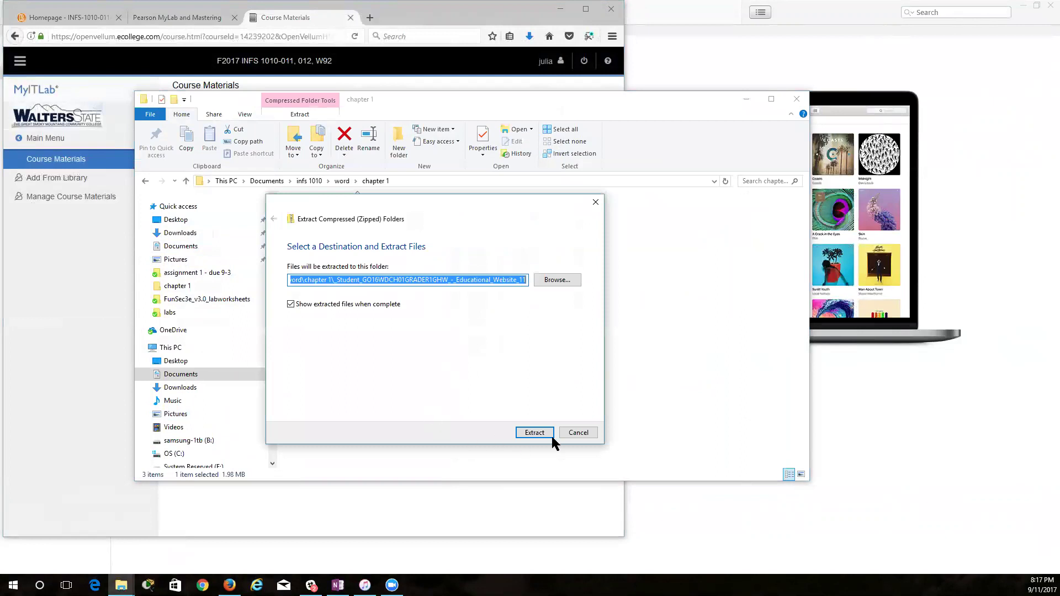
pyautogui.click(532, 432)
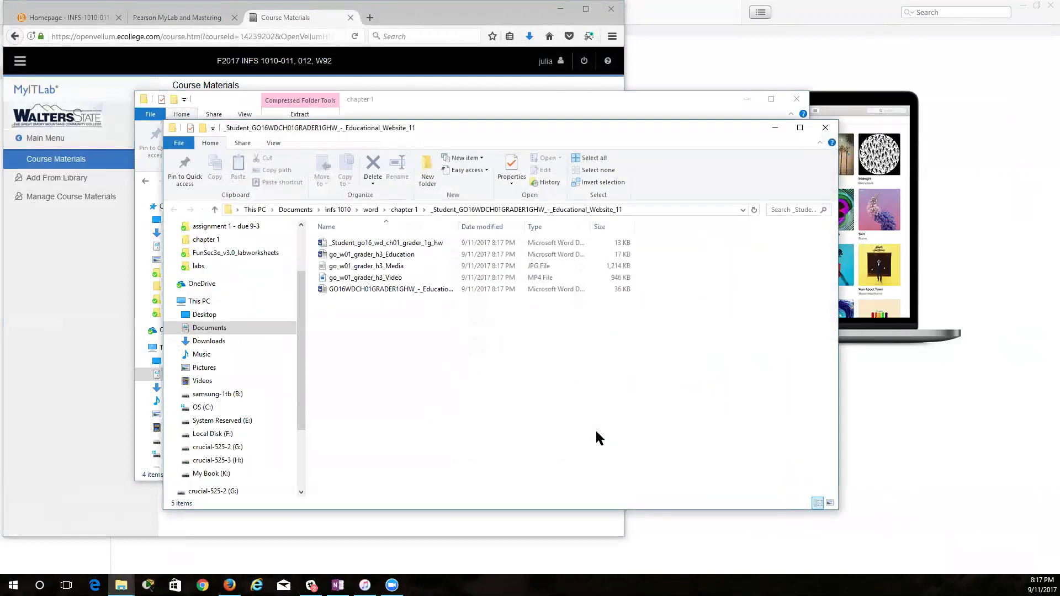
pyautogui.click(824, 128)
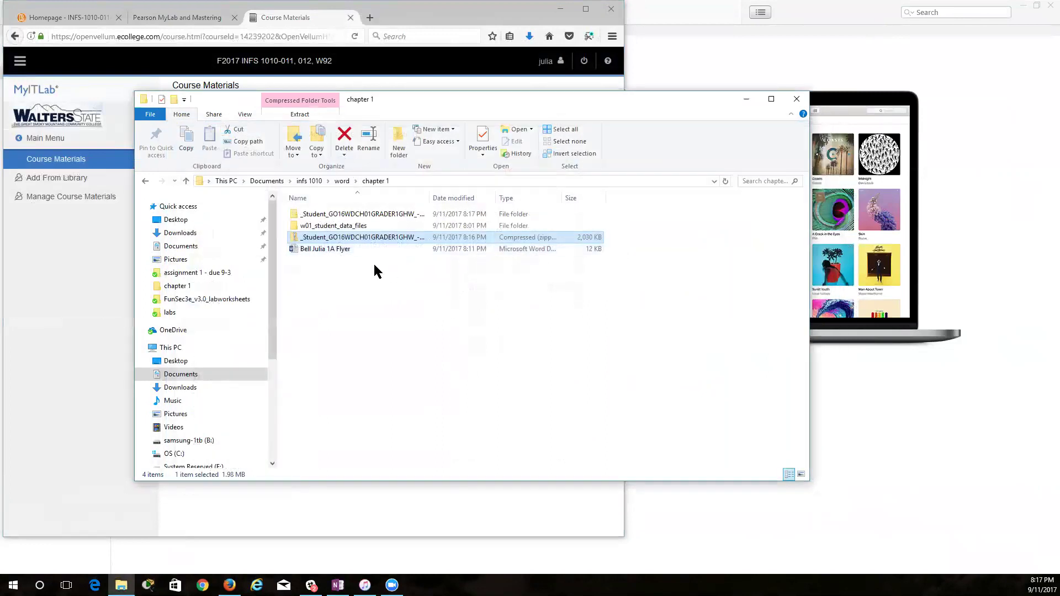
pyautogui.rightClick(331, 242)
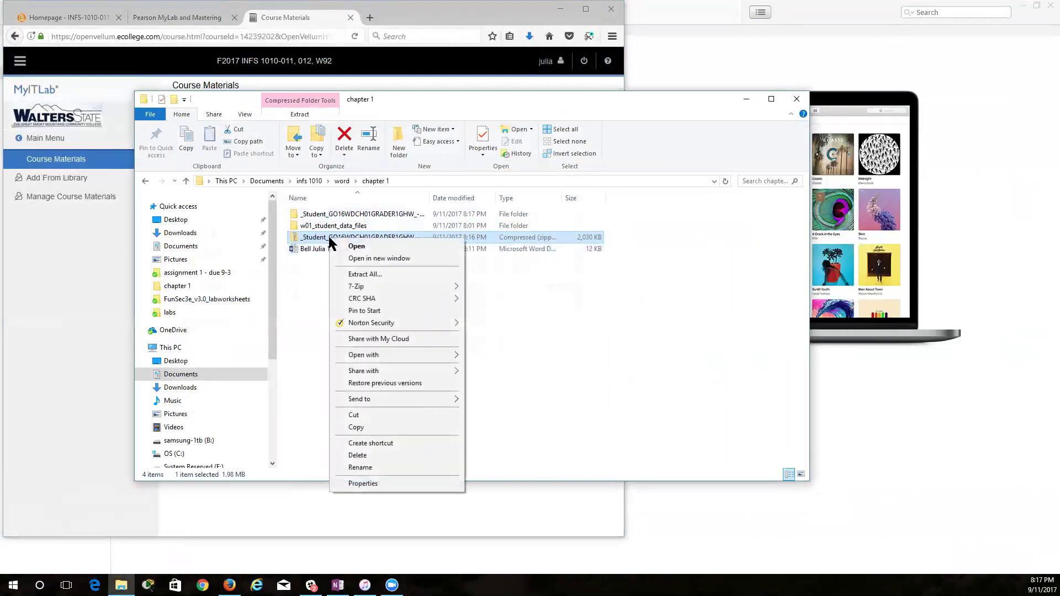
pyautogui.click(379, 455)
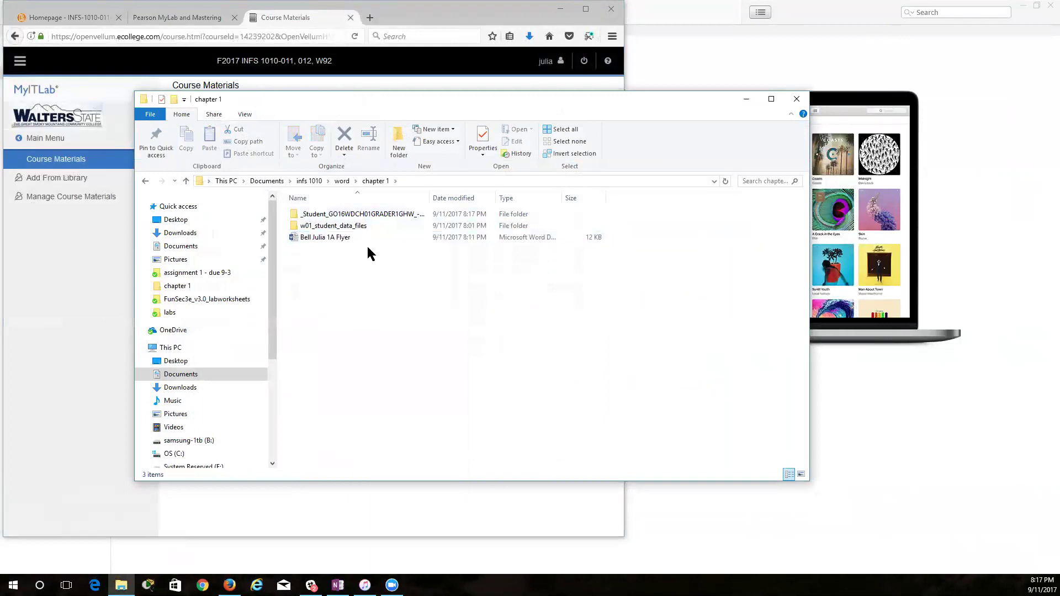
# Step: From the extracted folder, open the Educational Website instructions and _Student_go16_wd_ch01_grader_1g_hw in Word and enable editing in both
pyautogui.doubleClick(351, 215)
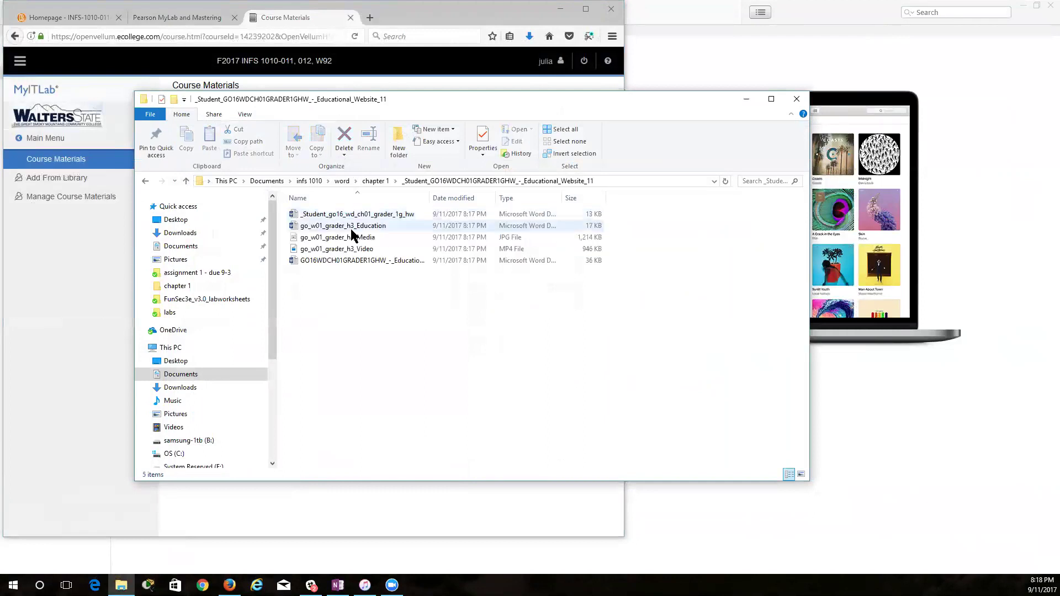
pyautogui.doubleClick(372, 261)
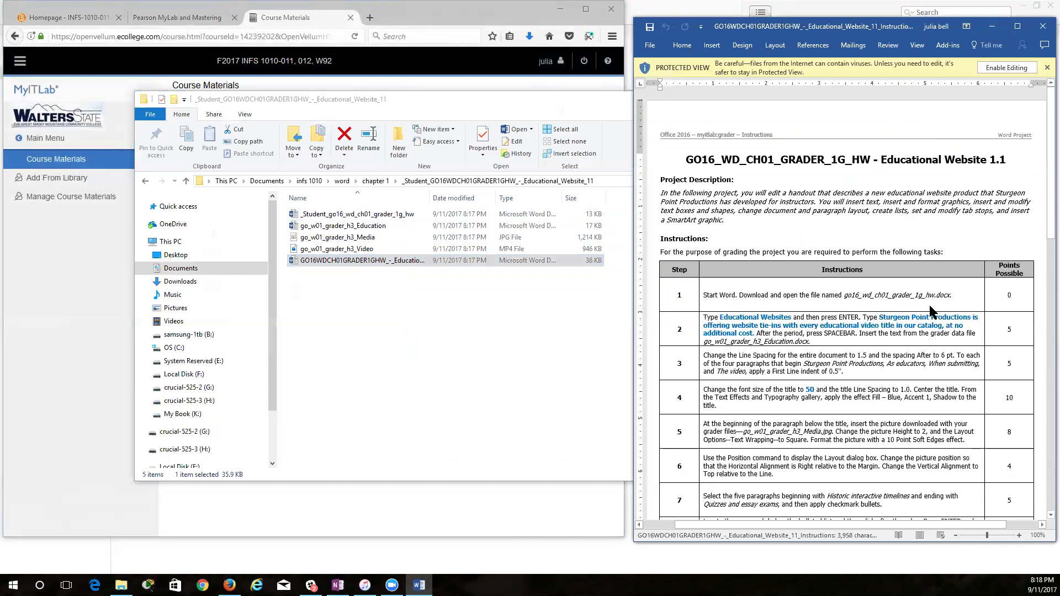
pyautogui.doubleClick(350, 214)
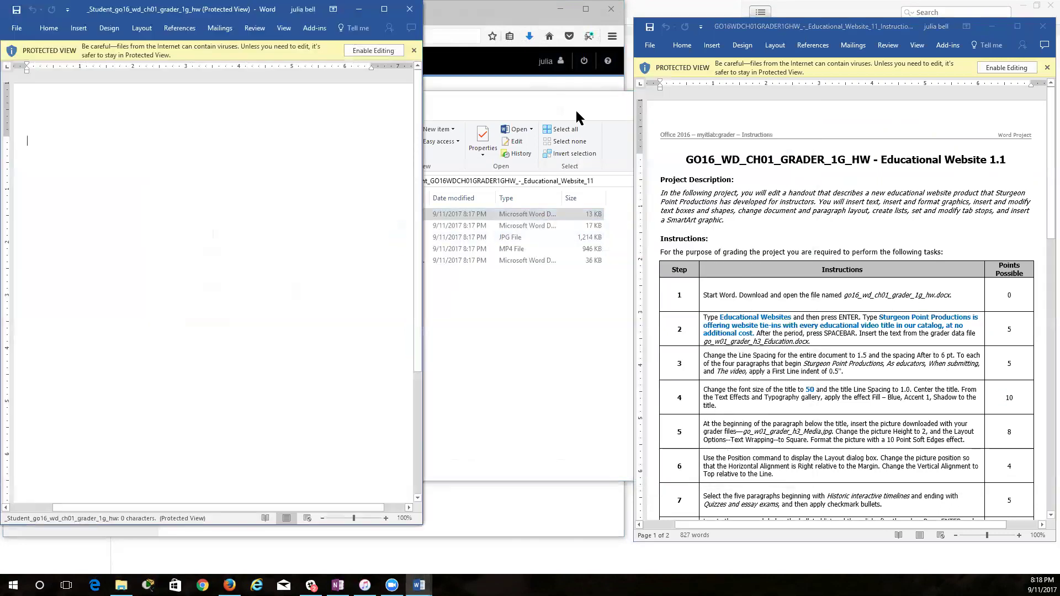
pyautogui.click(370, 50)
pyautogui.click(1008, 66)
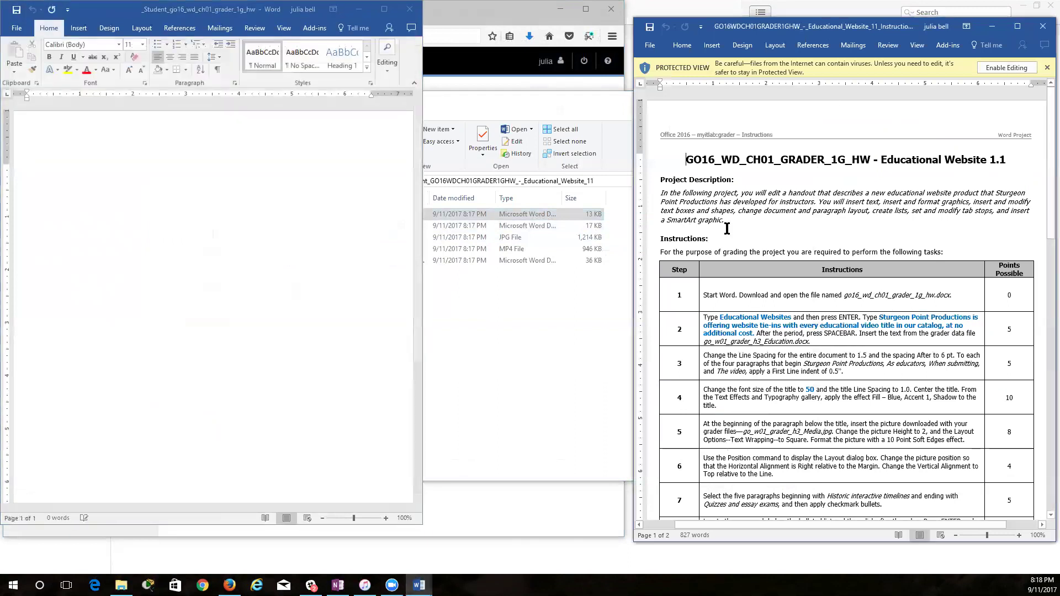
# Step: Enable editing in the Educational Website instructions and widen the student document and instructions windows so they sit side by side
pyautogui.click(1003, 67)
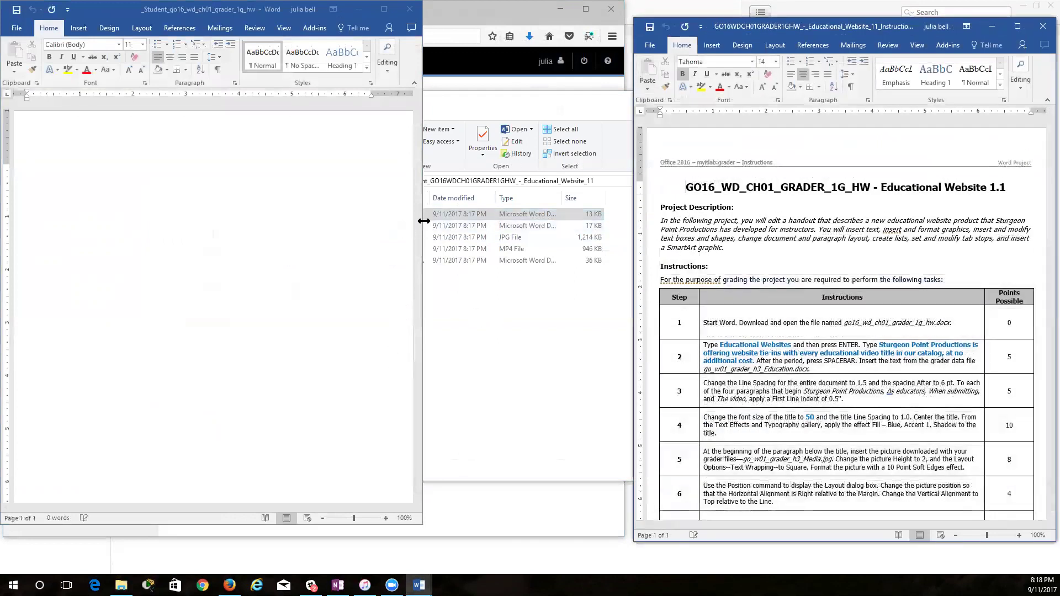
pyautogui.moveTo(424, 221); pyautogui.dragTo(543, 250)
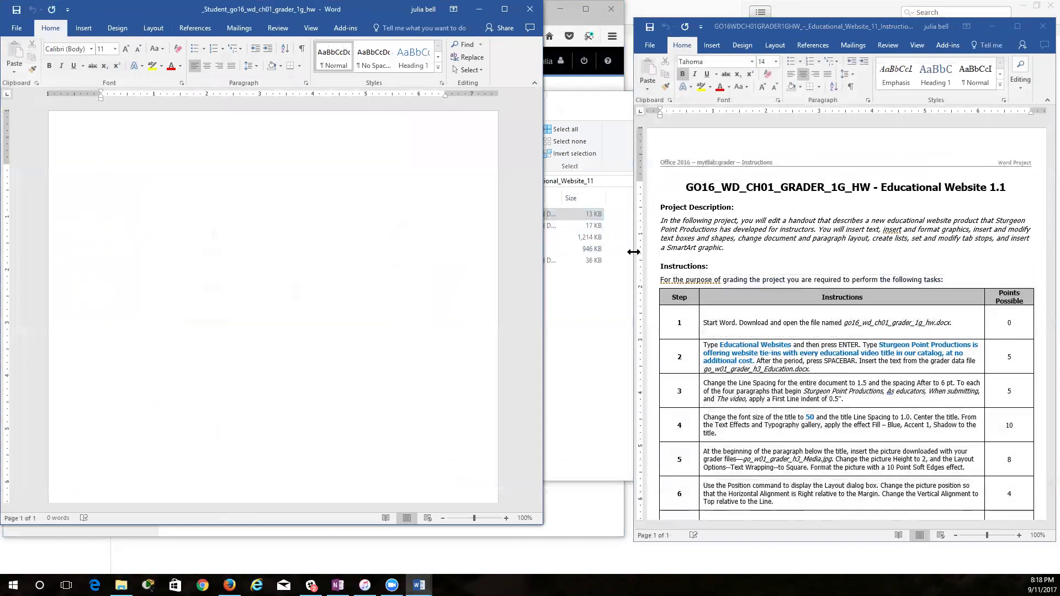
pyautogui.moveTo(622, 256); pyautogui.dragTo(545, 256)
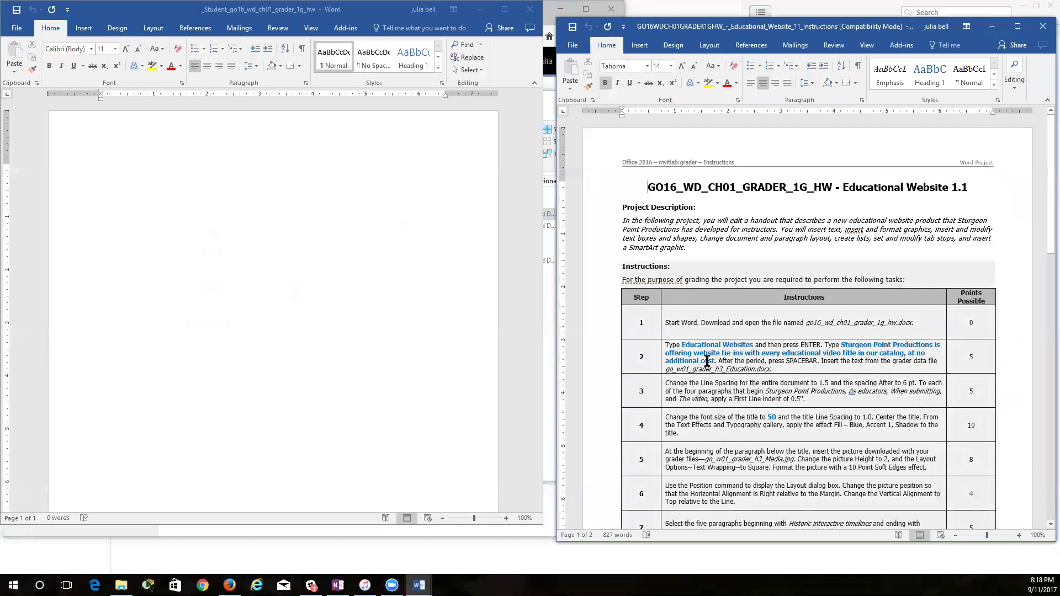
# Step: Enter the title "Educational Websites" and the paragraph "Sturgeon Point Productions is offering website tie-ins with every educational video title in our catalog, at no additional cost."
pyautogui.click(140, 194)
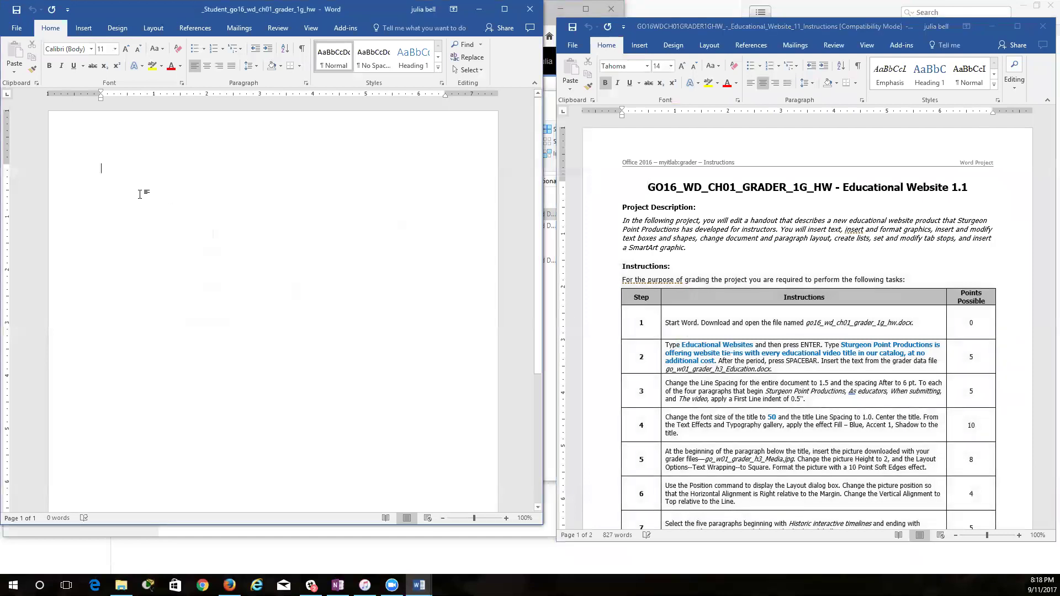
pyautogui.write('Educational Websites ')
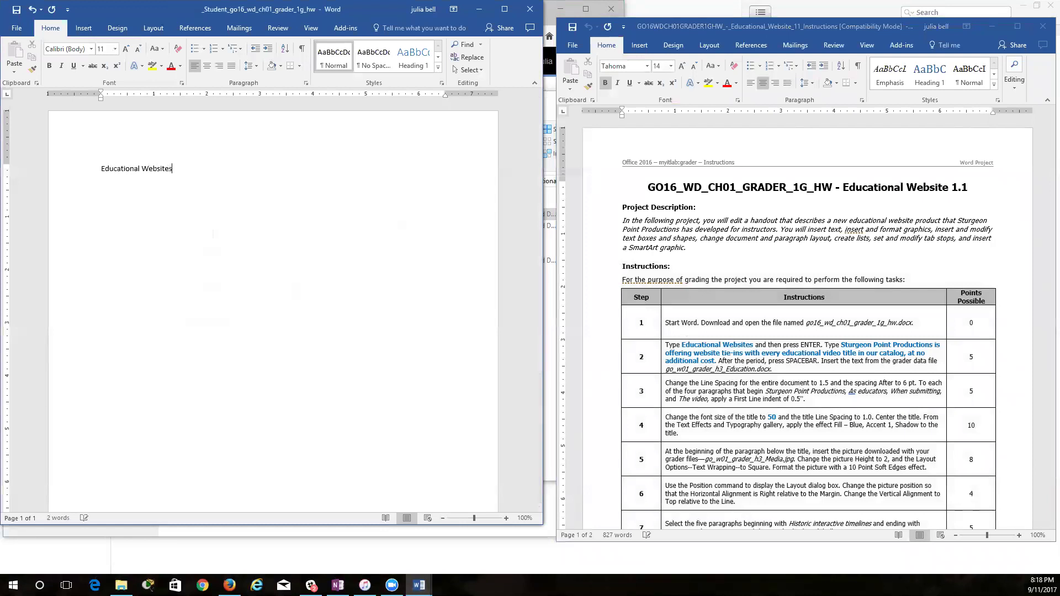
pyautogui.write('Sturgeon Point Productions is offering website')
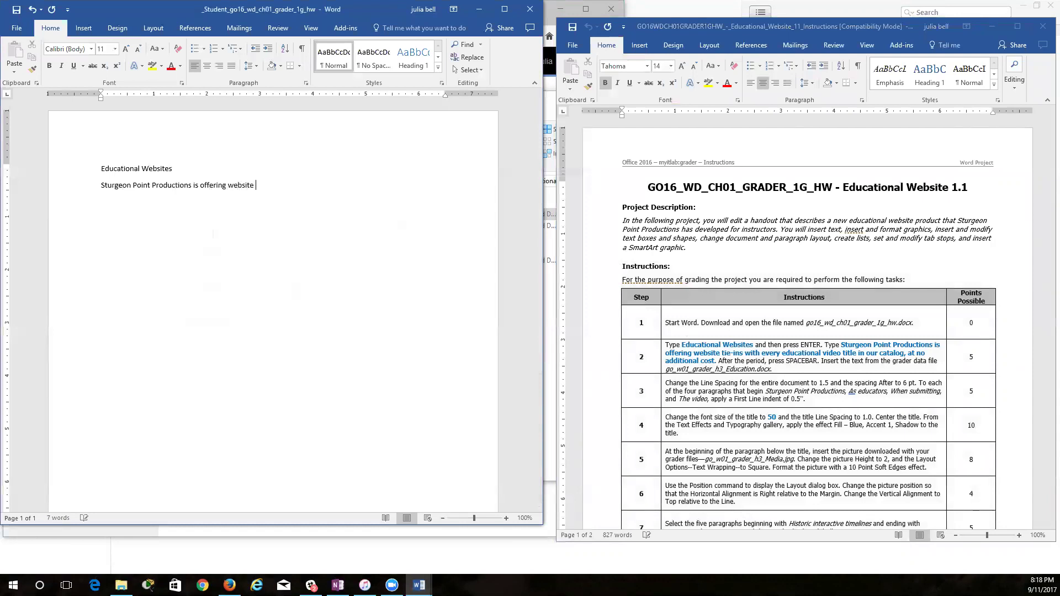
pyautogui.press('BackSpace')
pyautogui.write('r')
pyautogui.press('BackSpace')
pyautogui.press('BackSpace')
pyautogui.press('BackSpace')
pyautogui.write('educational vid')
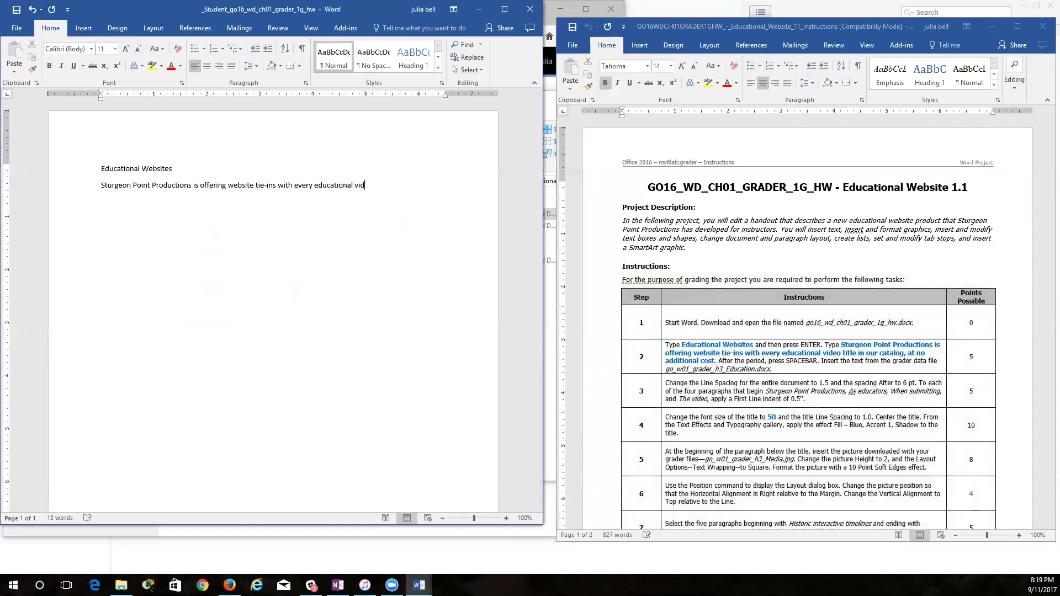
pyautogui.write('eo title in our catalog, at')
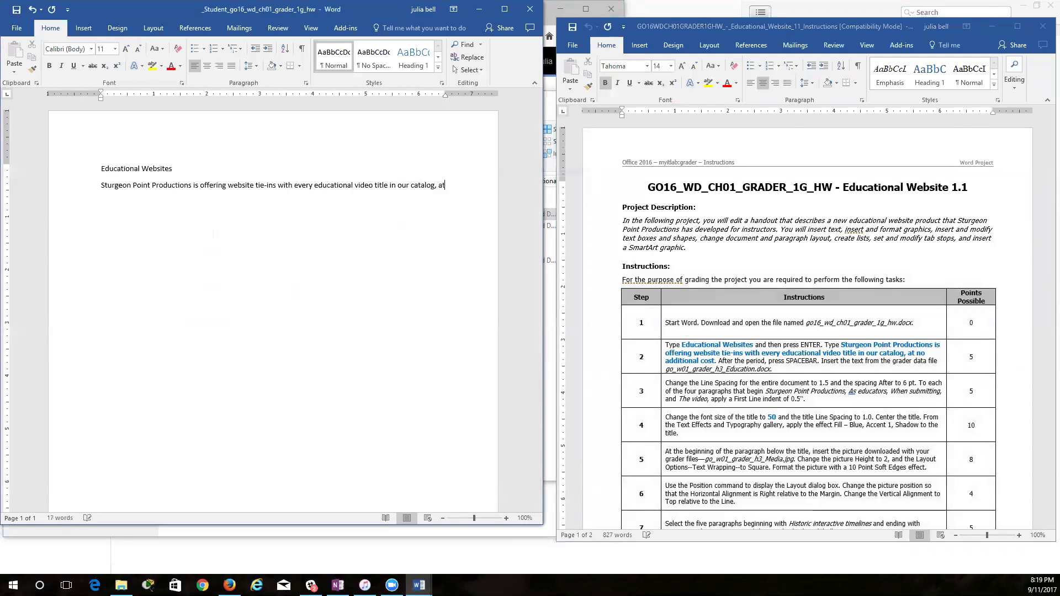
pyautogui.write(' no additional cost.')
# Step: In the instructions, highlight the completed part of step 2 in yellow, from "Type Educational Websites" through "press SPACEBAR"
pyautogui.click(756, 356)
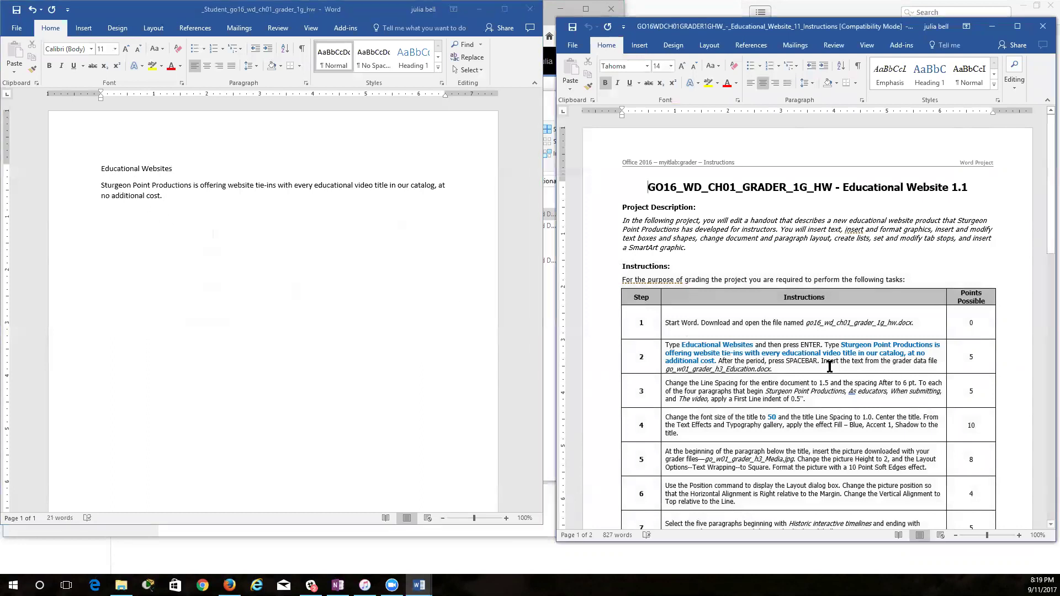
pyautogui.moveTo(665, 343); pyautogui.dragTo(818, 361)
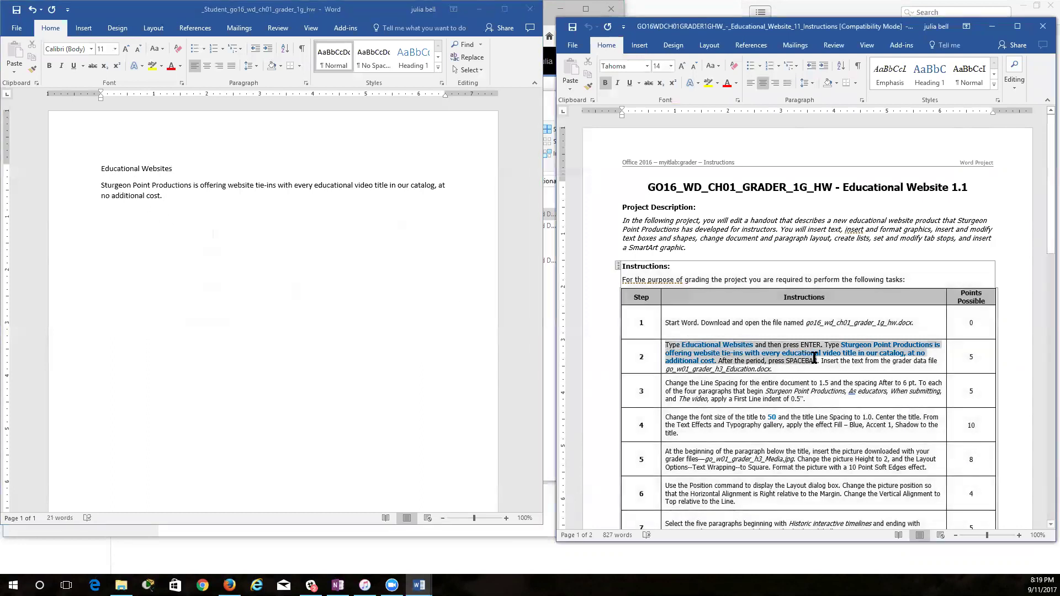
pyautogui.click(708, 83)
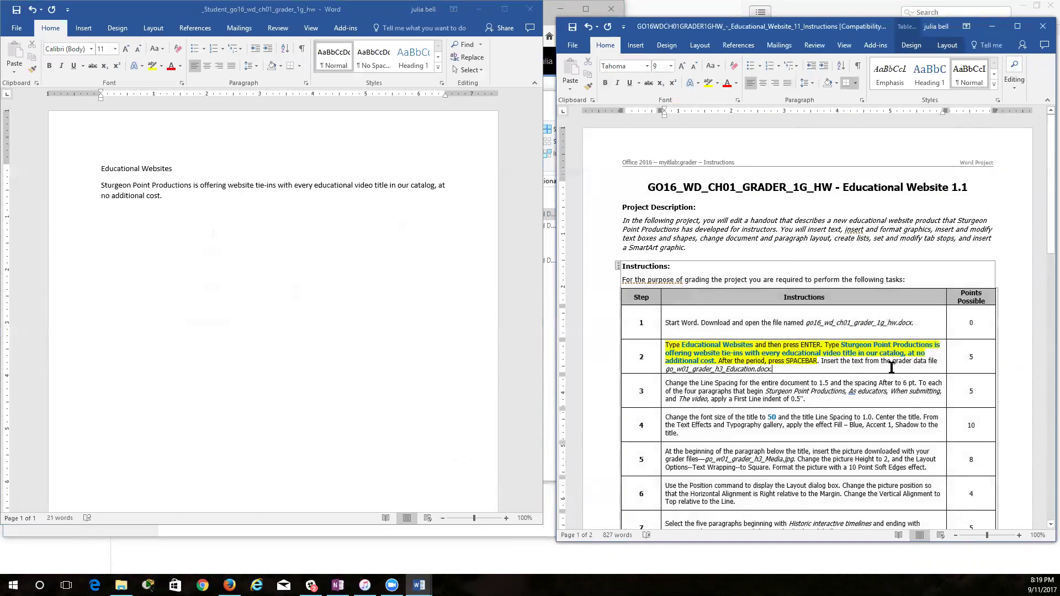
# Step: After the typed sentence, insert the text from go_w01_grader_h3_Education, stored in the extracted Educational Website folder in infs 1010, word, chapter 1
pyautogui.click(193, 193)
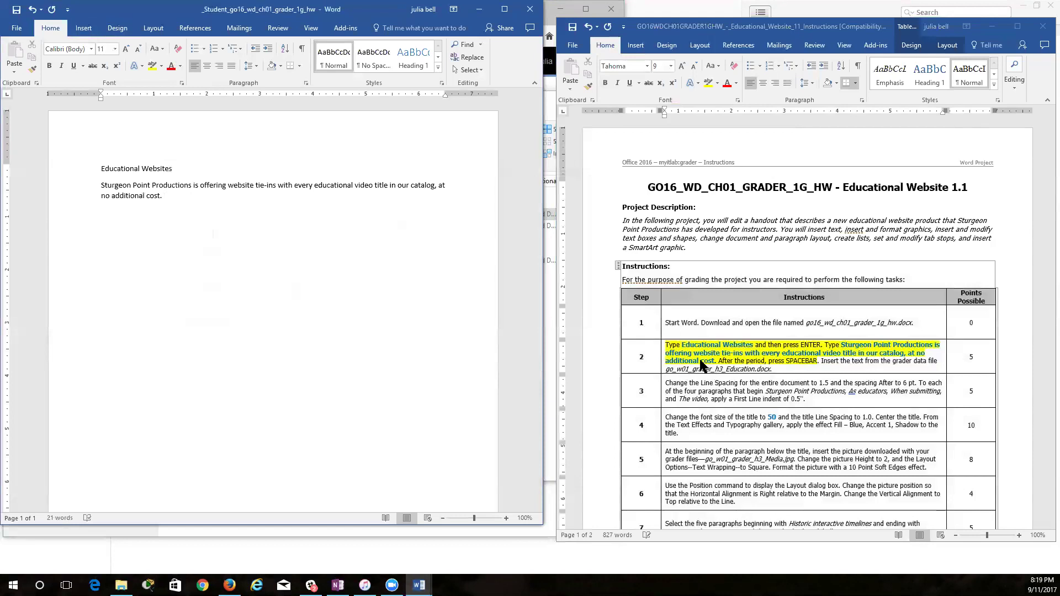
pyautogui.click(84, 29)
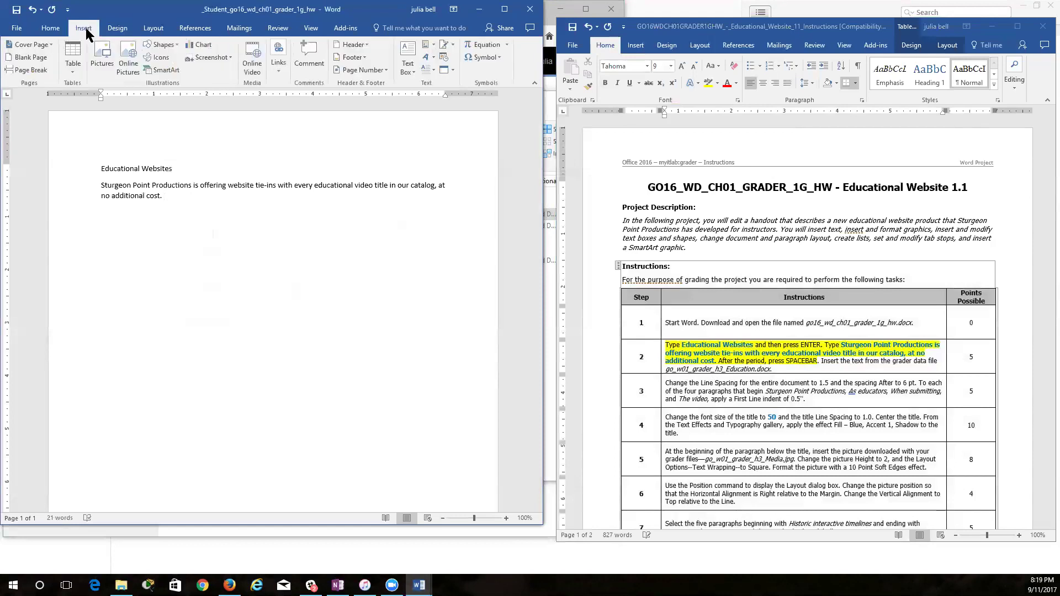
pyautogui.click(405, 70)
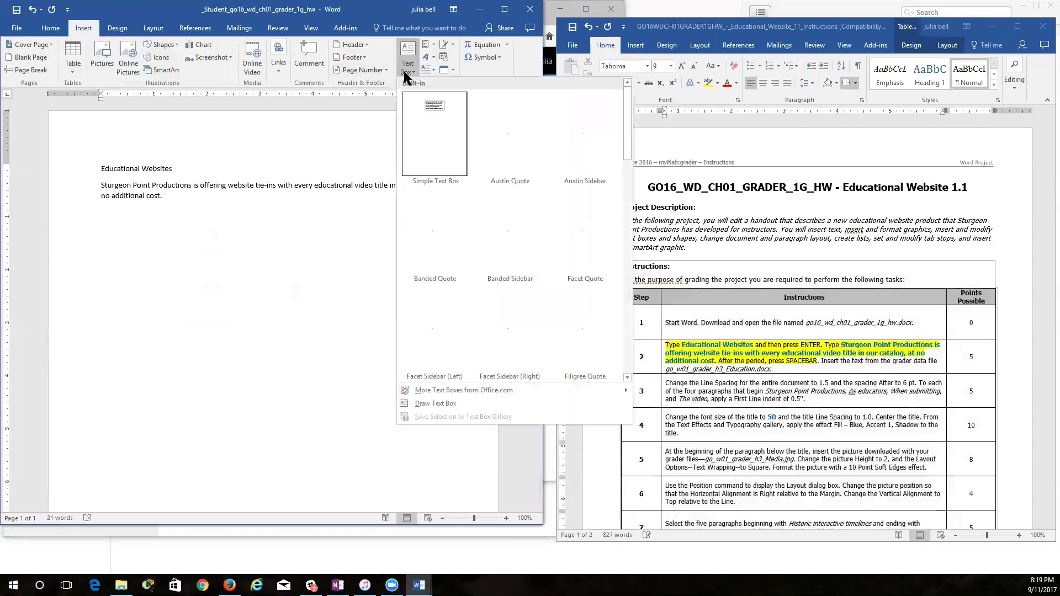
pyautogui.click(453, 70)
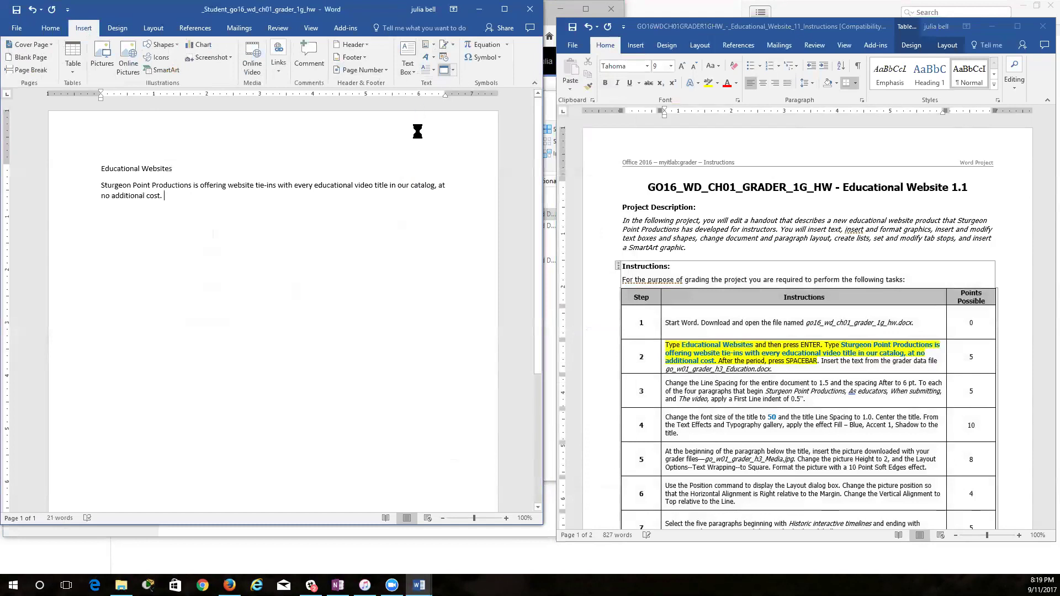
pyautogui.click(387, 343)
pyautogui.click(452, 71)
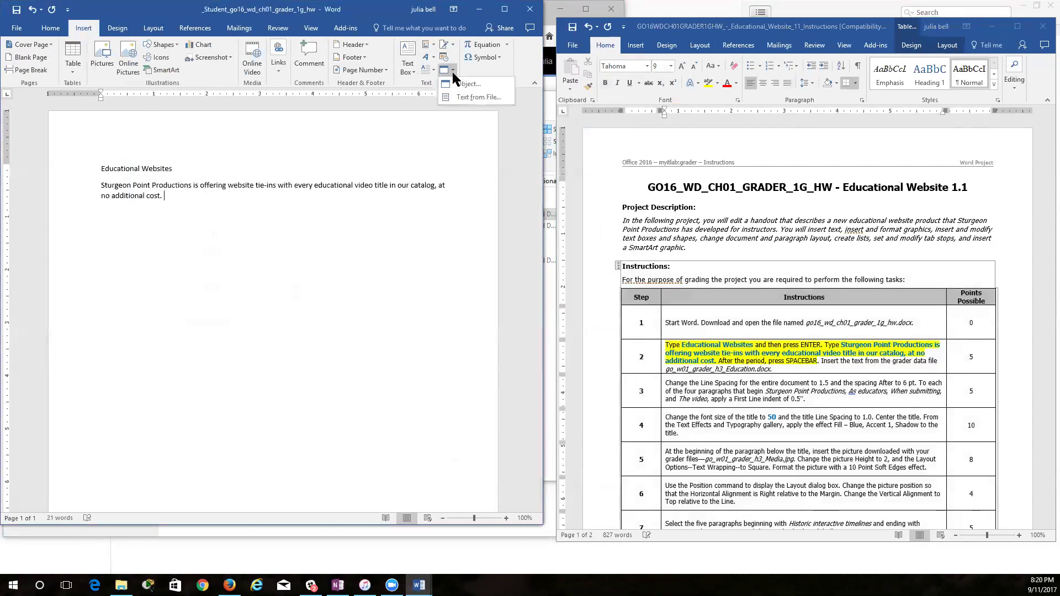
pyautogui.click(472, 97)
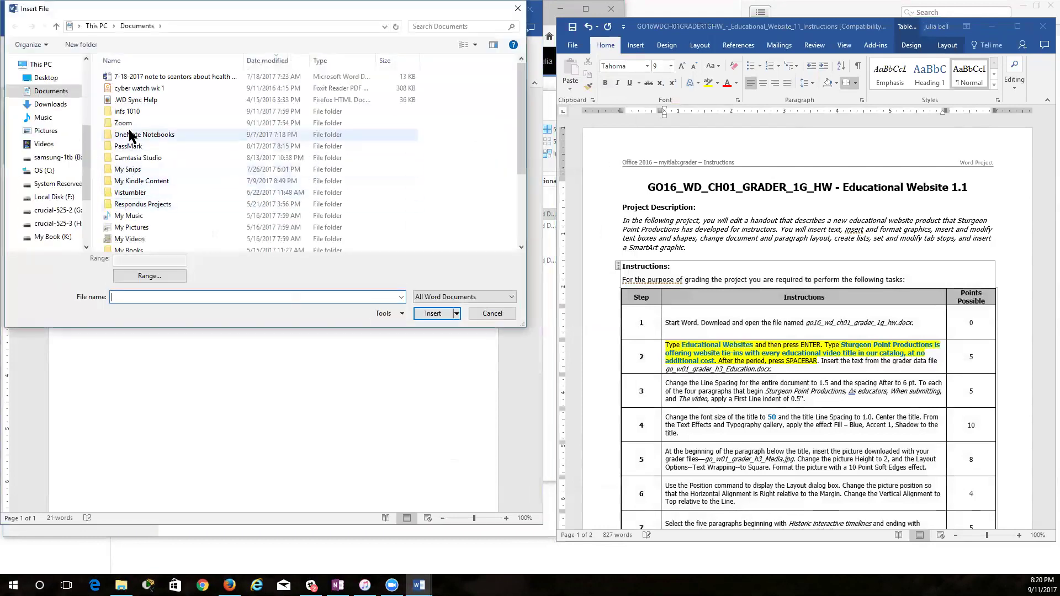
pyautogui.doubleClick(133, 111)
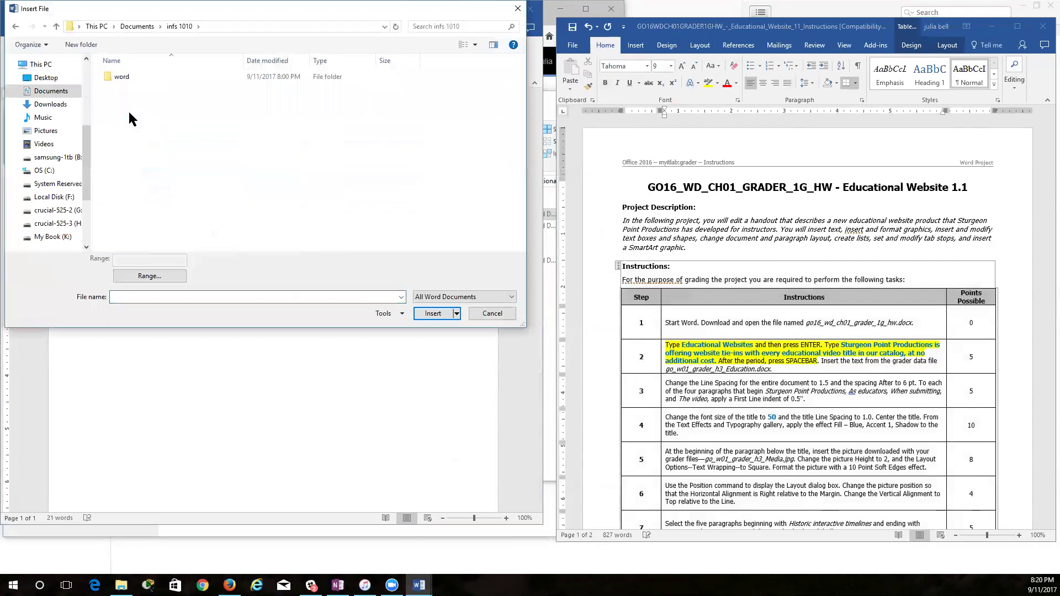
pyautogui.doubleClick(124, 78)
pyautogui.doubleClick(124, 77)
pyautogui.doubleClick(167, 81)
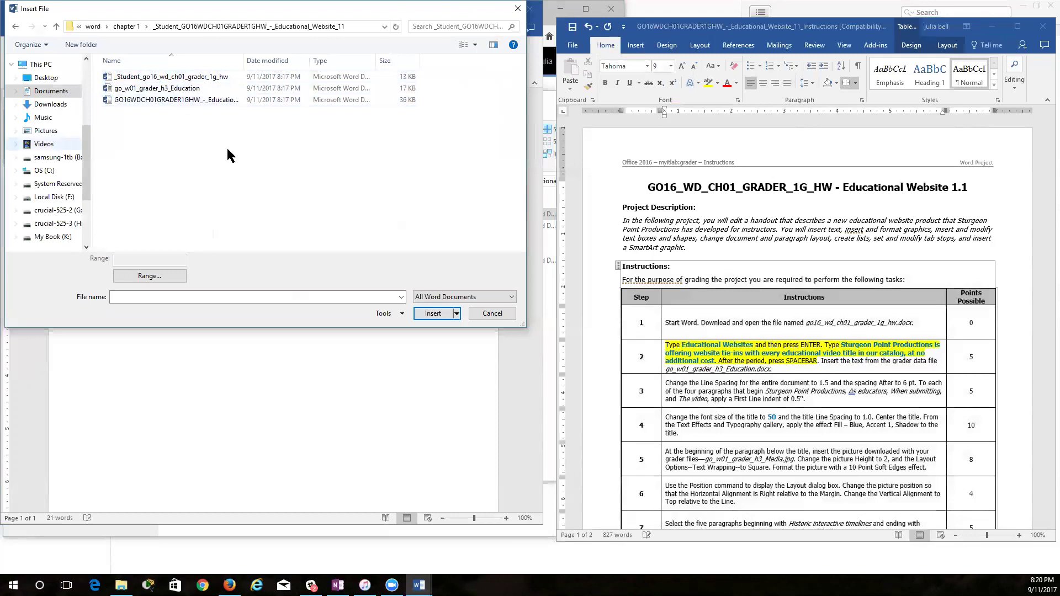
pyautogui.click(188, 89)
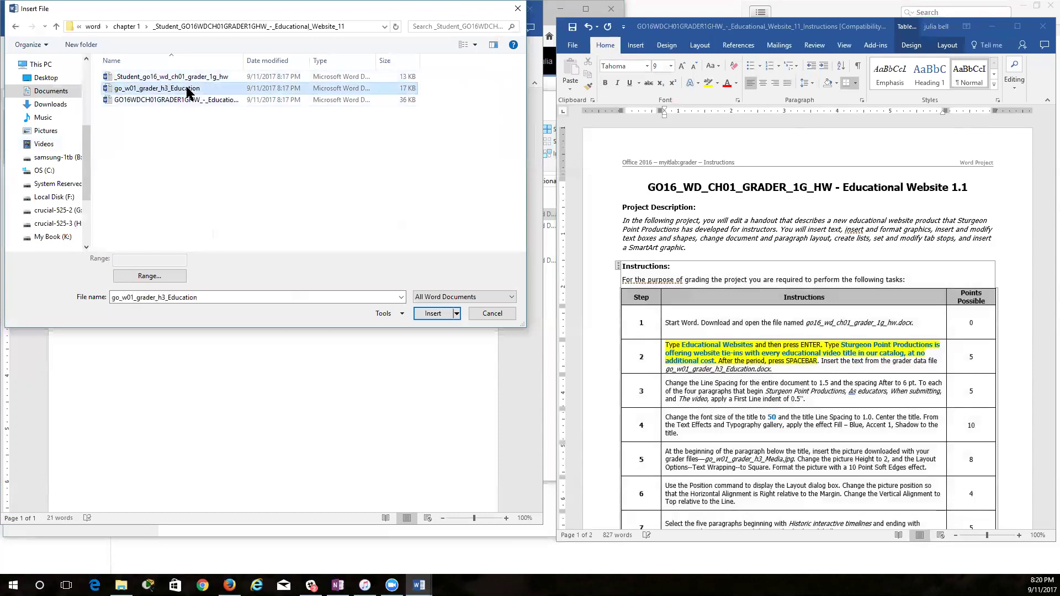
pyautogui.click(432, 313)
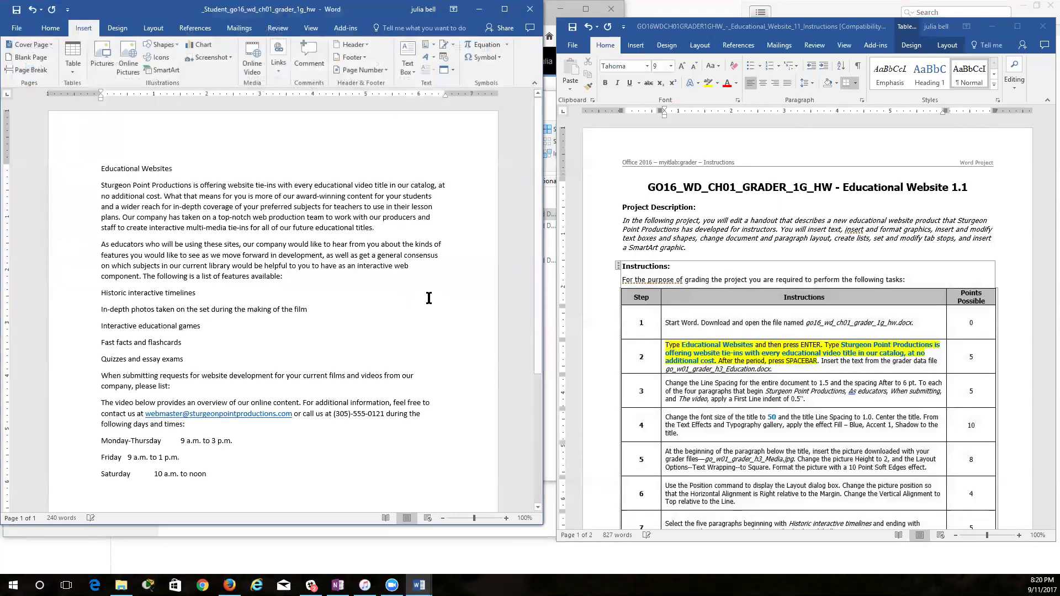
# Step: Highlight the "_h3_Education.docx" end of the data file name in step 2 of the instructions in yellow
pyautogui.click(787, 382)
pyautogui.moveTo(773, 369); pyautogui.dragTo(711, 369)
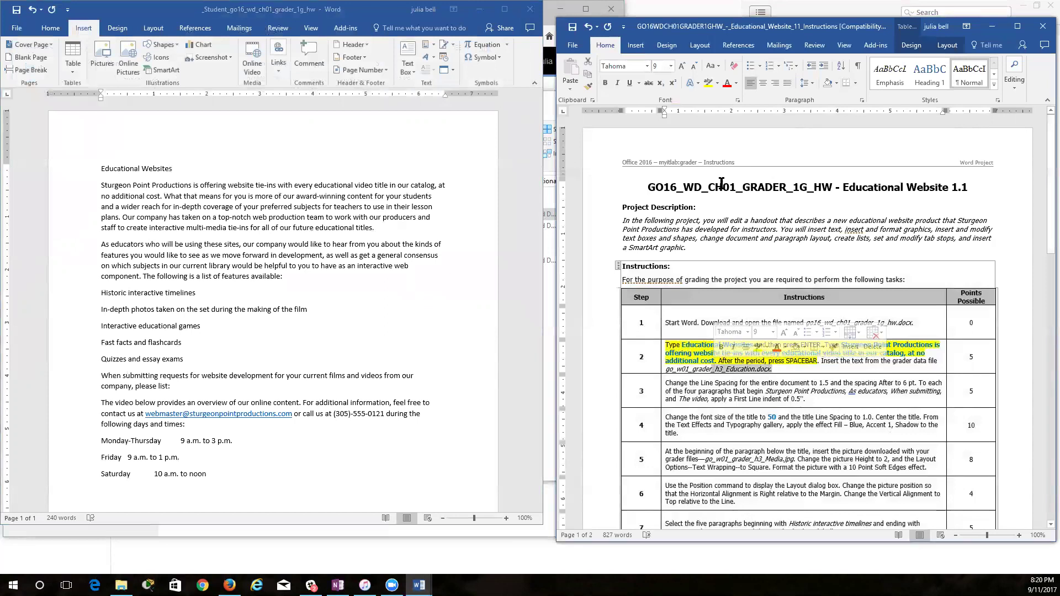
pyautogui.click(713, 369)
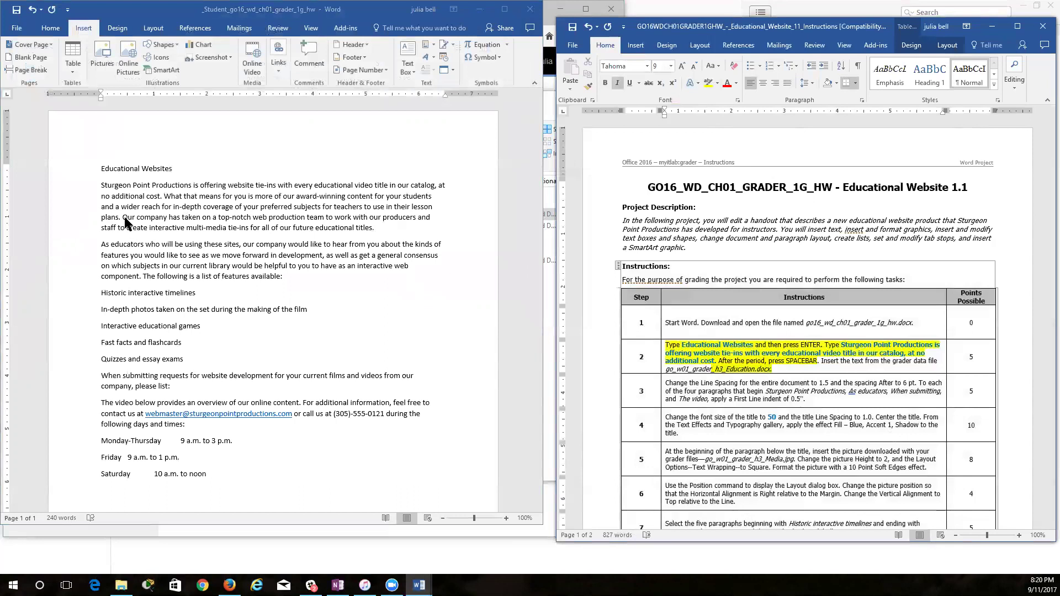
# Step: Set the line spacing of the entire student document to 1.5
pyautogui.click(103, 170)
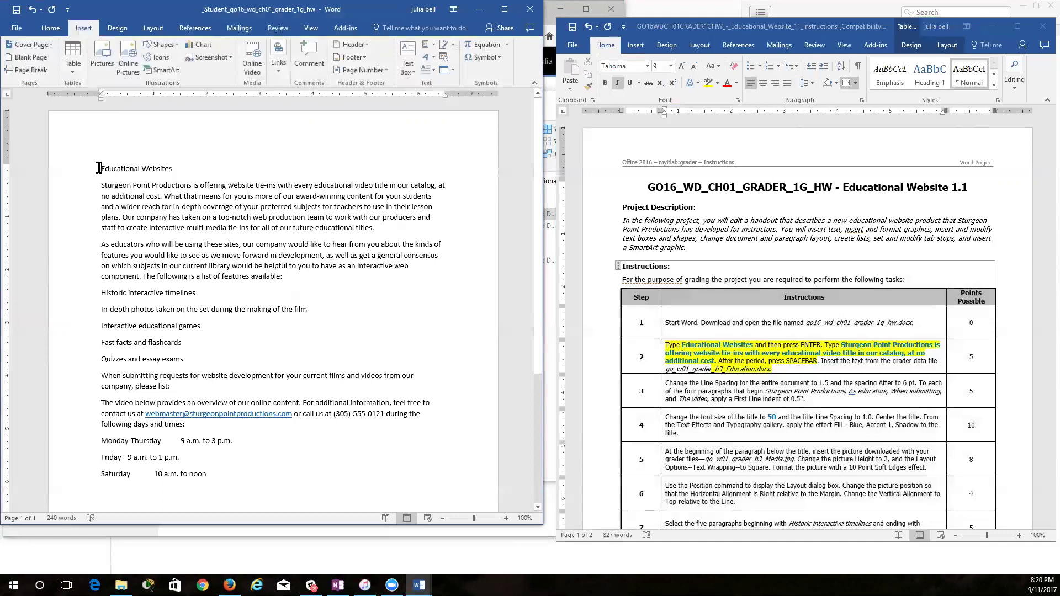
pyautogui.hotkey('ctrl', 'a')
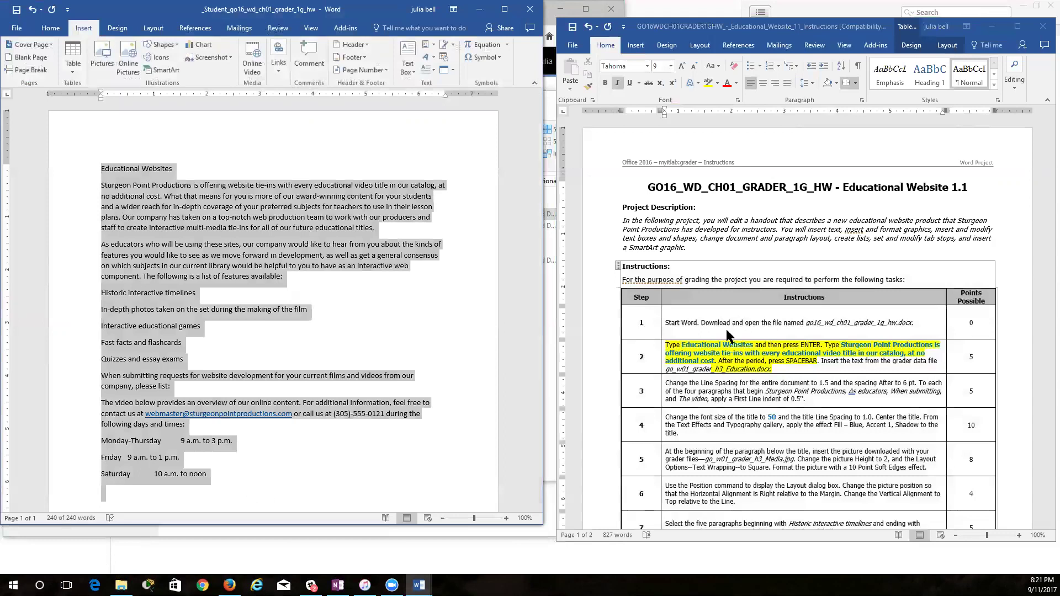
pyautogui.click(45, 31)
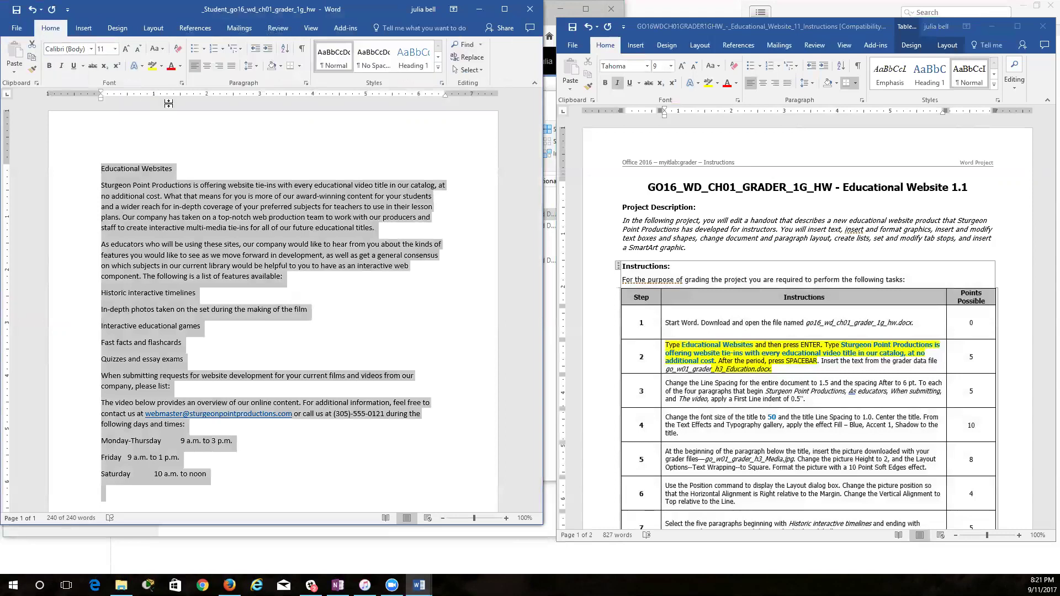
pyautogui.click(258, 67)
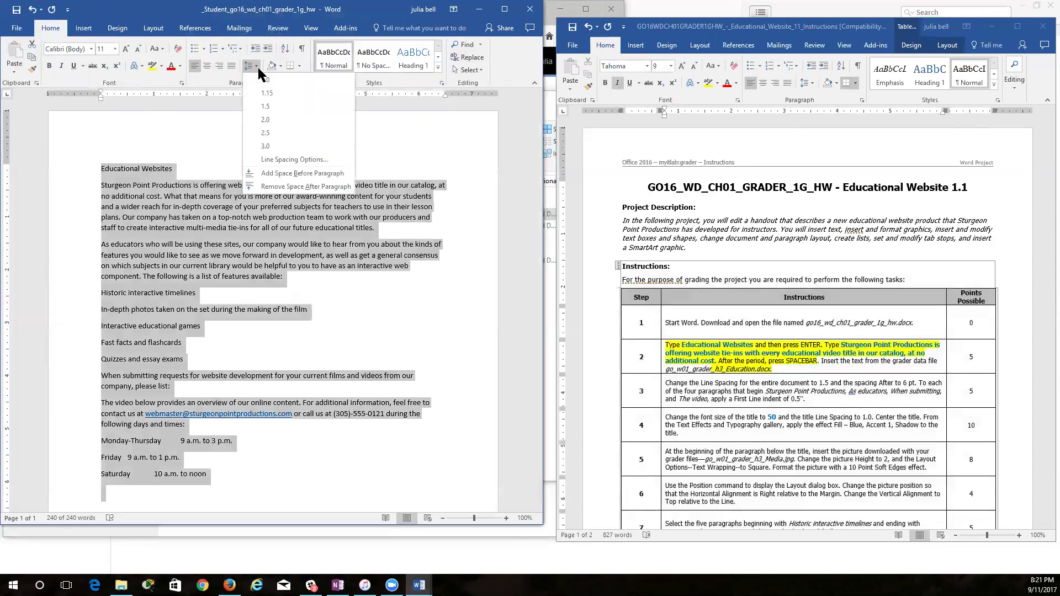
pyautogui.click(264, 107)
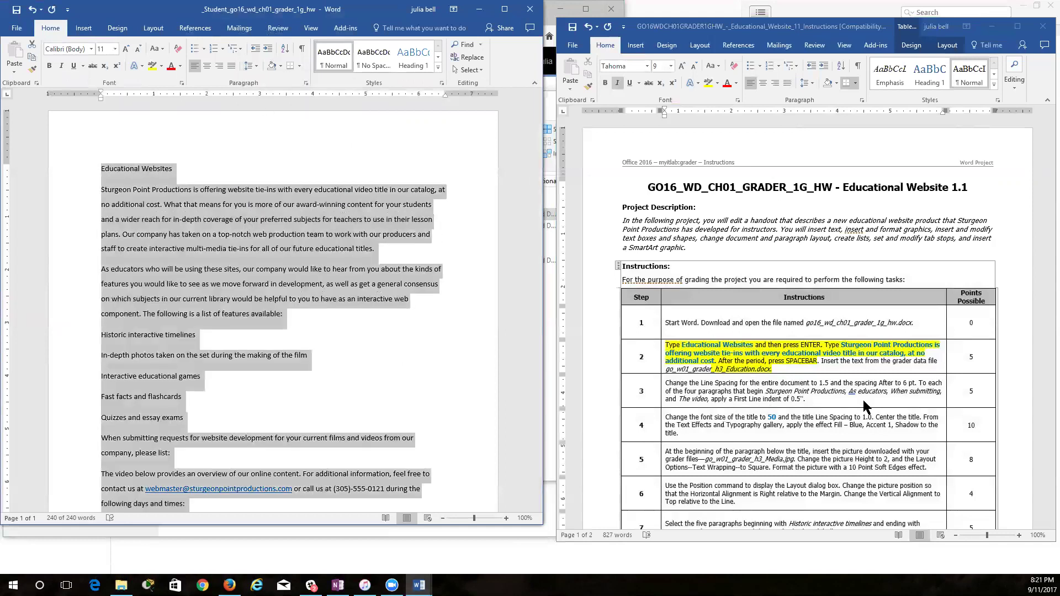
# Step: Set the spacing After to 6 pt for all paragraphs of the student document
pyautogui.click(909, 385)
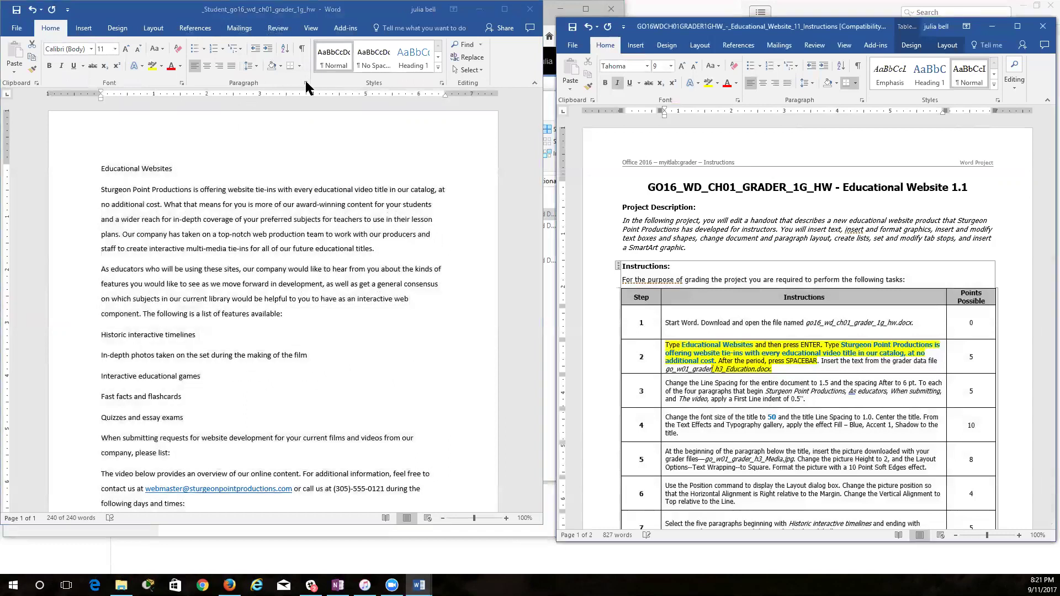
pyautogui.click(304, 79)
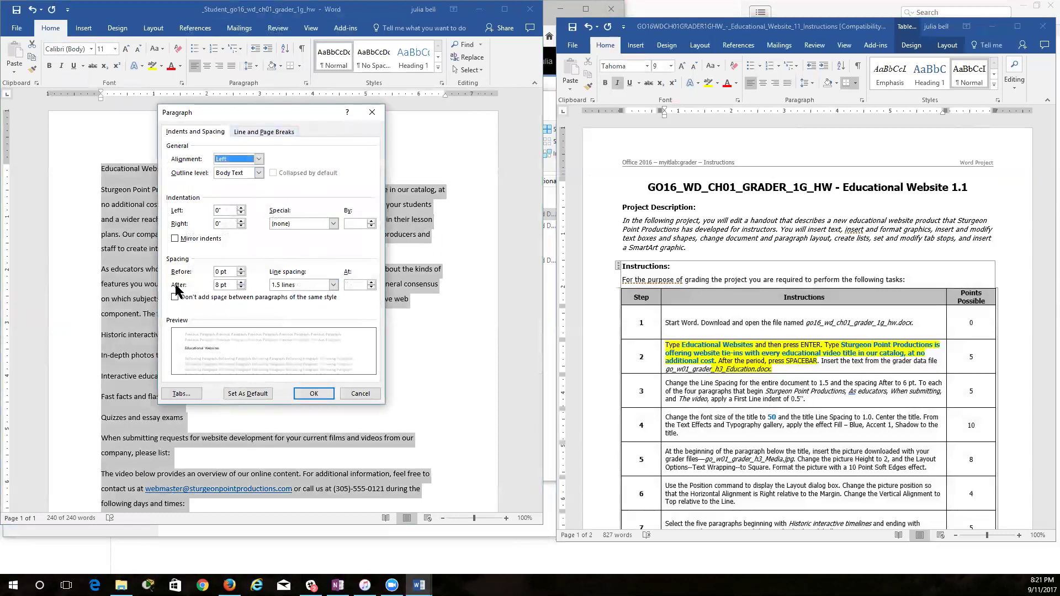
pyautogui.click(240, 288)
pyautogui.click(313, 393)
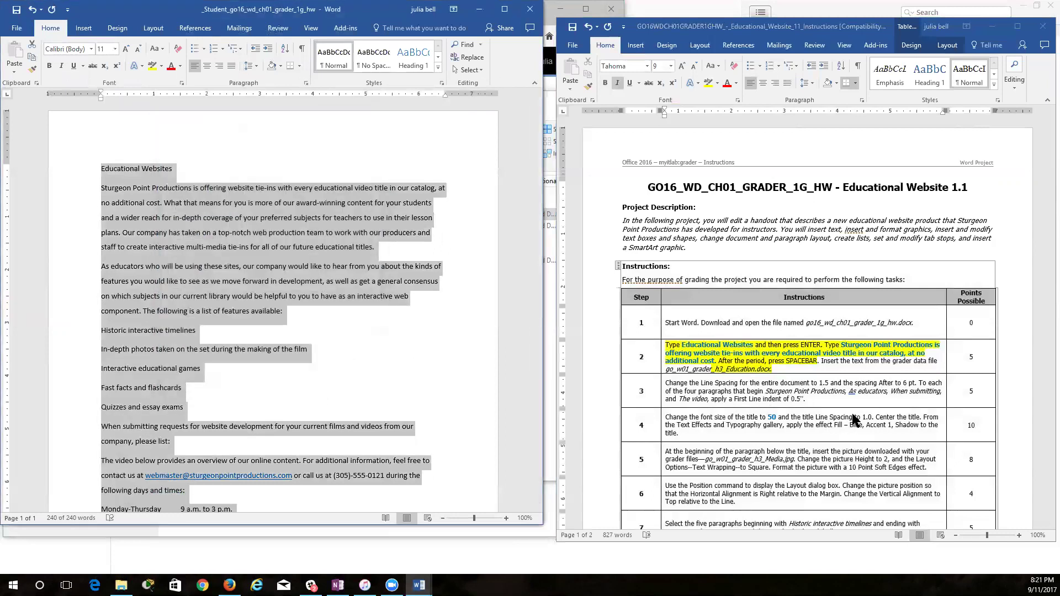
# Step: In the instructions, highlight the first sentence of step 3, about line spacing 1.5 and spacing After 6 pt, in yellow
pyautogui.moveTo(918, 383); pyautogui.dragTo(666, 382)
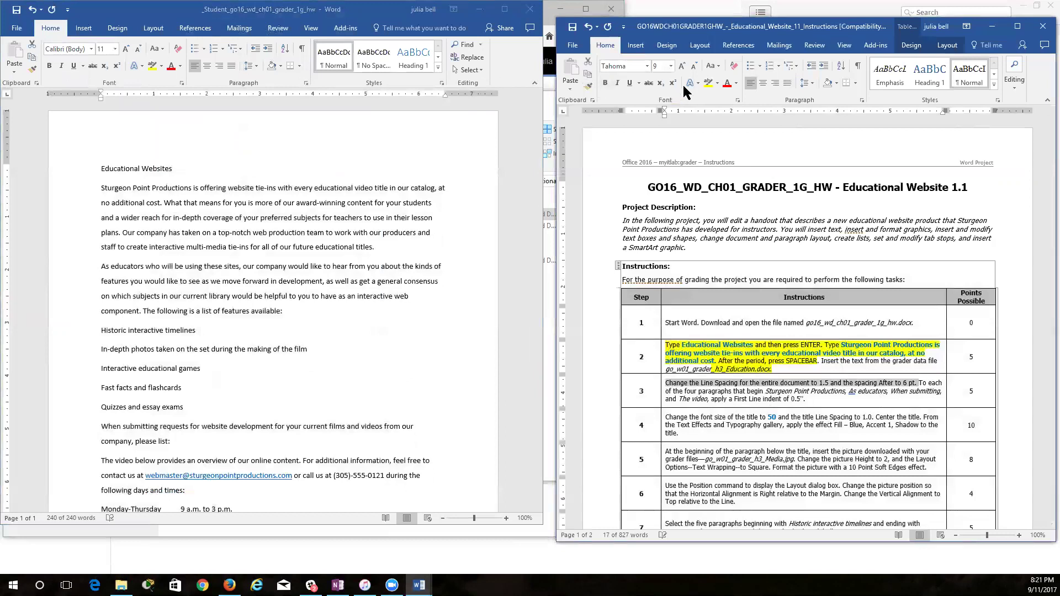
pyautogui.click(709, 83)
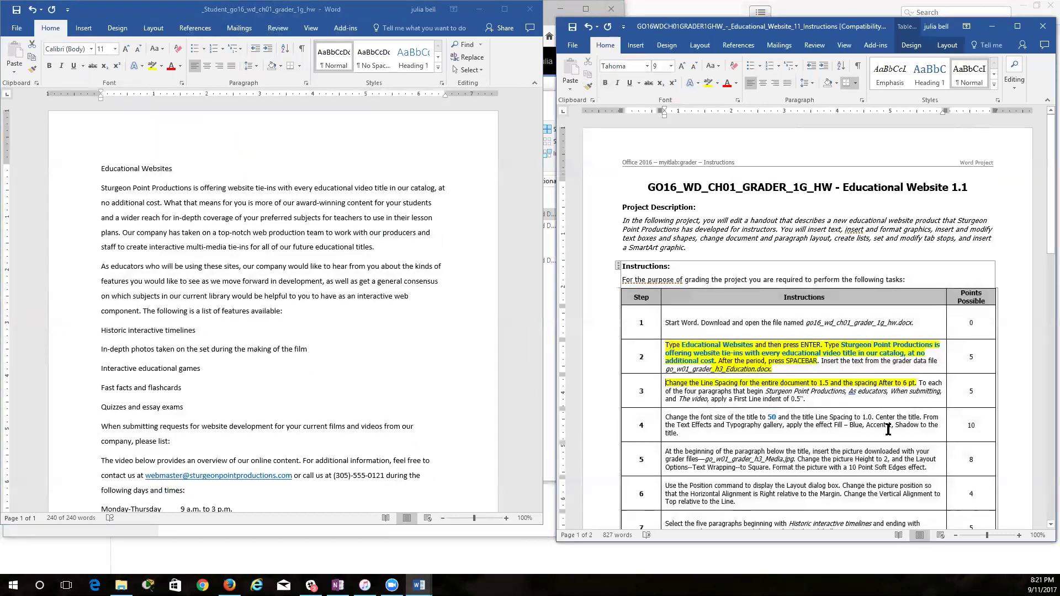
pyautogui.click(1019, 536)
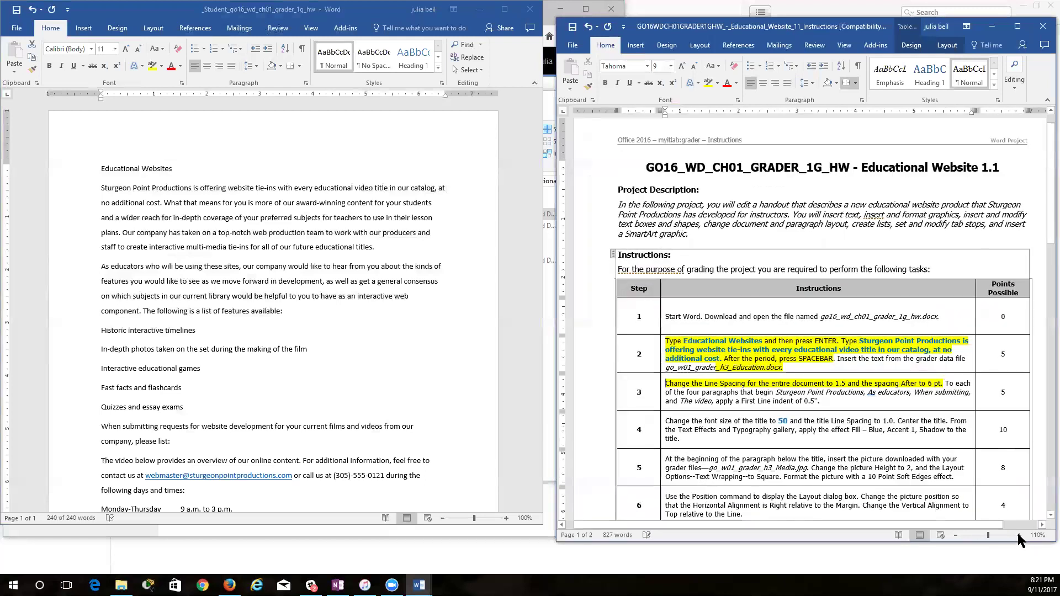
pyautogui.click(1018, 535)
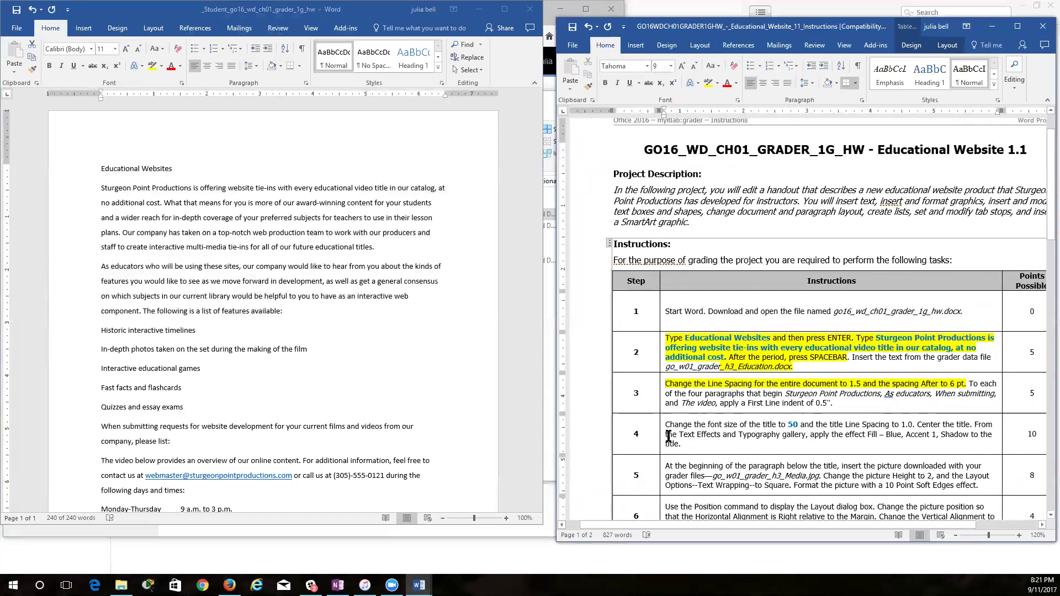
# Step: Apply a 0.5" First line indent to the four paragraphs beginning "Sturgeon Point Productions", "As educators", "When submitting" and "The video"
pyautogui.click(106, 190)
pyautogui.click(102, 189)
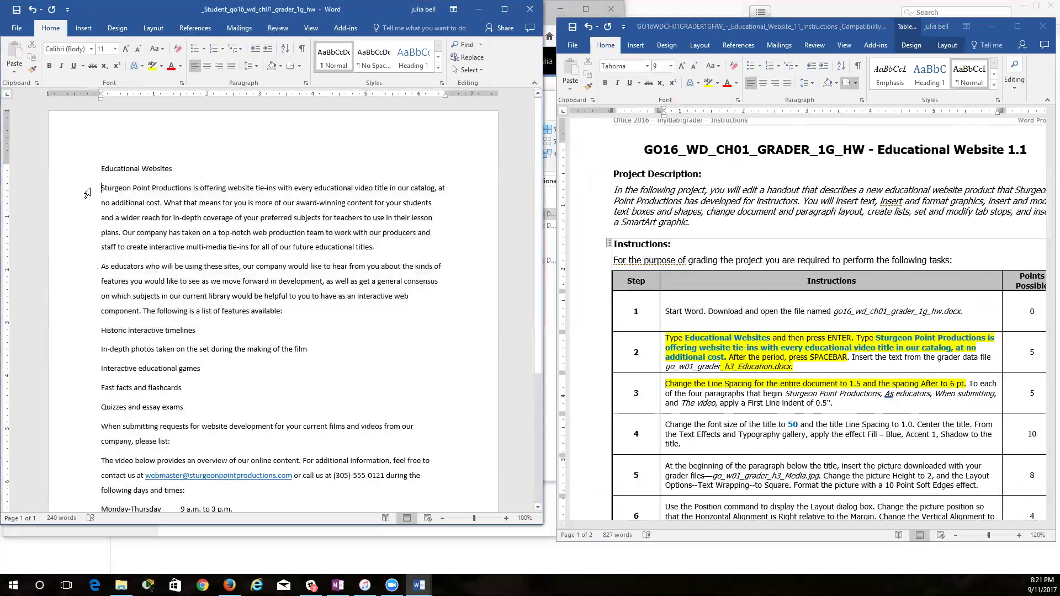
pyautogui.click(87, 192)
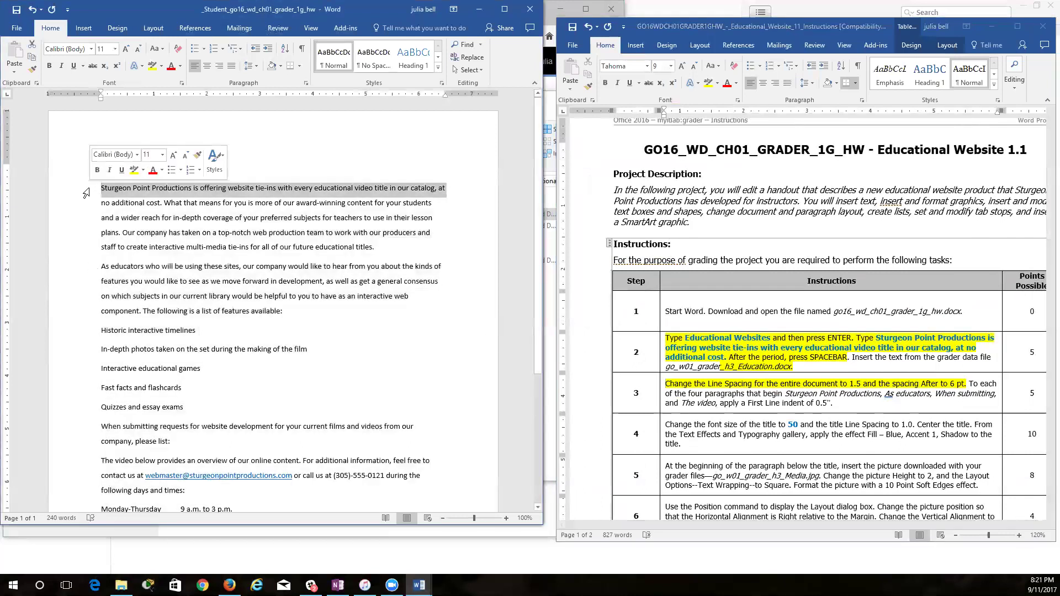
pyautogui.click(405, 341)
pyautogui.click(103, 191)
pyautogui.moveTo(152, 211); pyautogui.dragTo(375, 250)
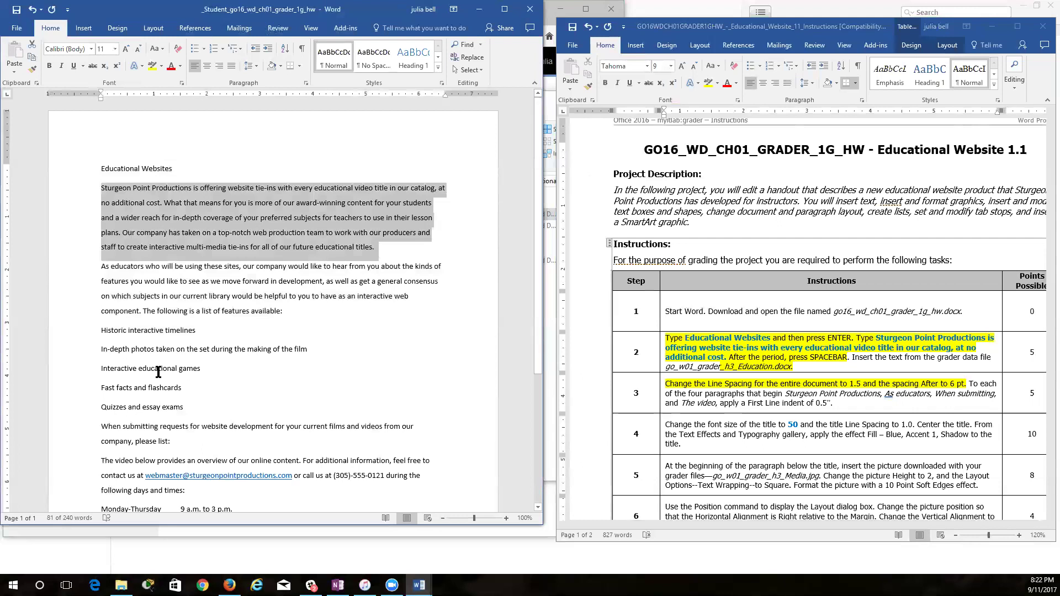
pyautogui.moveTo(103, 267); pyautogui.dragTo(287, 308)
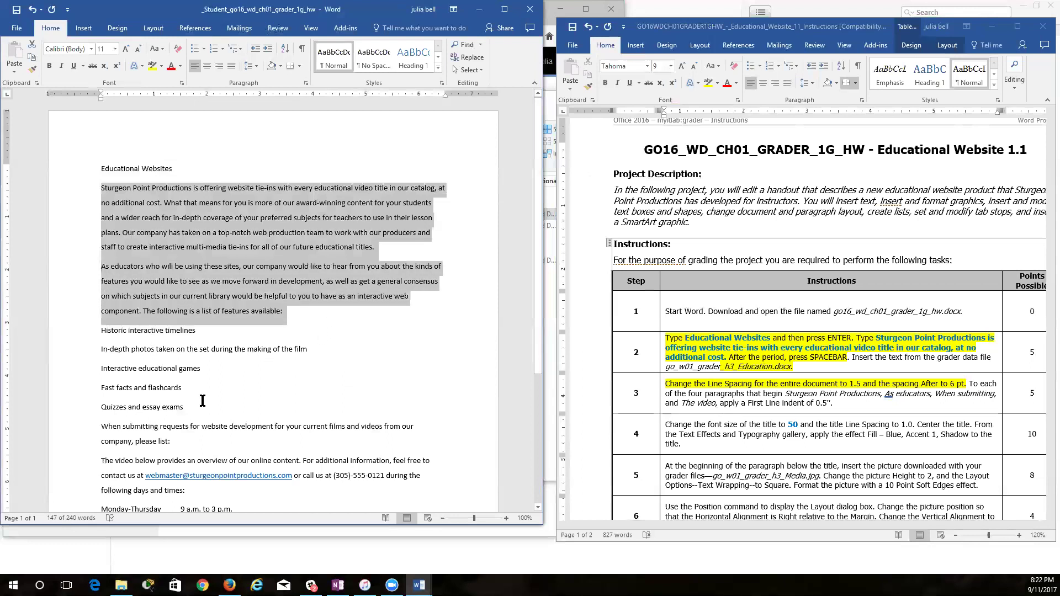
pyautogui.keyDown('ctrl'); pyautogui.scroll(-2, 210, 401); pyautogui.keyUp('ctrl')
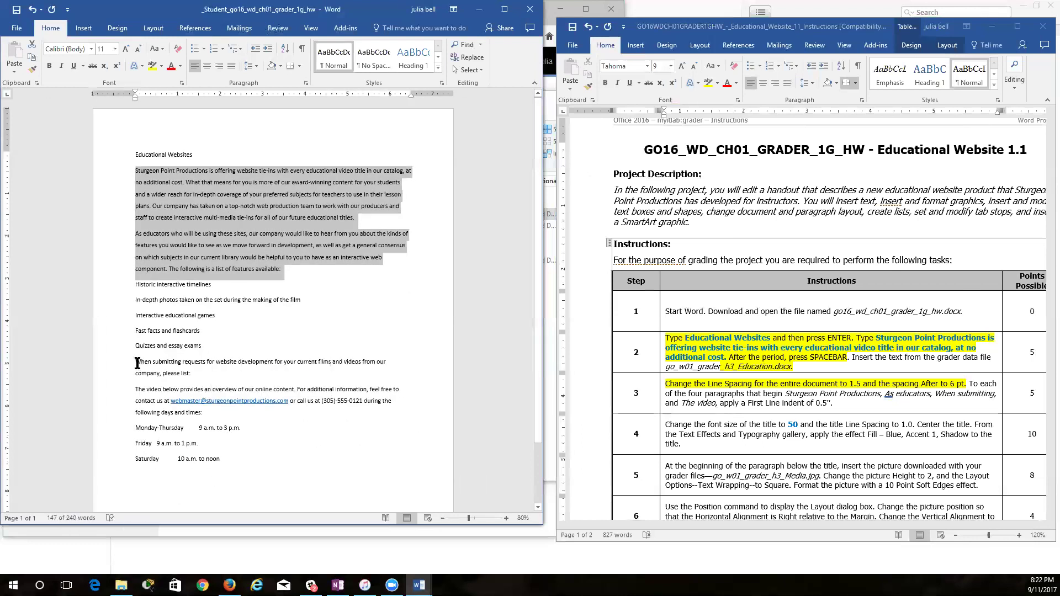
pyautogui.keyDown('ctrl'); pyautogui.moveTo(134, 362); pyautogui.dragTo(191, 373); pyautogui.keyUp('ctrl')
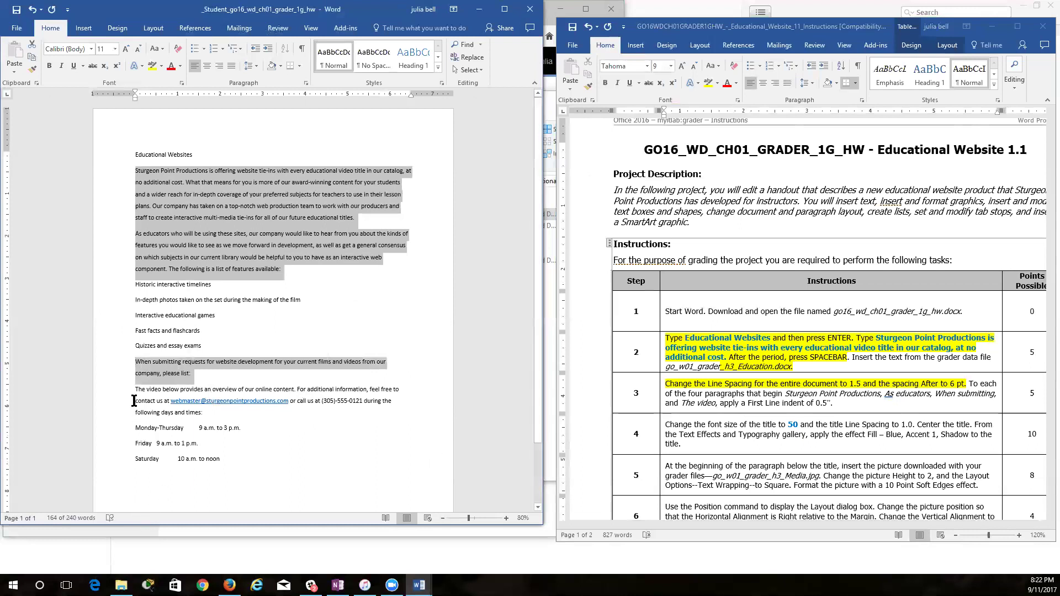
pyautogui.keyDown('ctrl'); pyautogui.moveTo(134, 389); pyautogui.dragTo(206, 410); pyautogui.keyUp('ctrl')
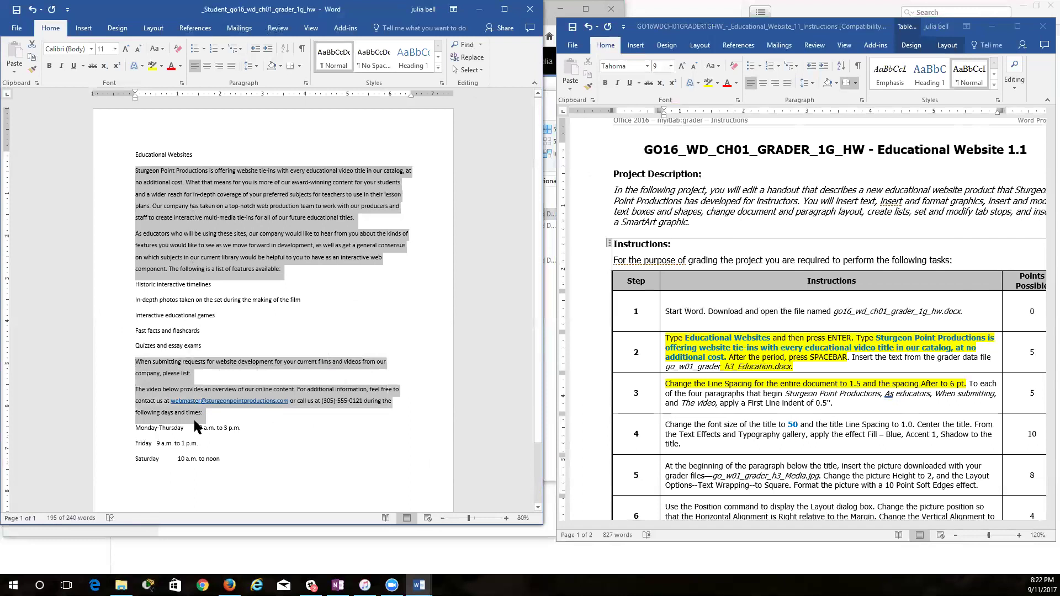
pyautogui.click(305, 83)
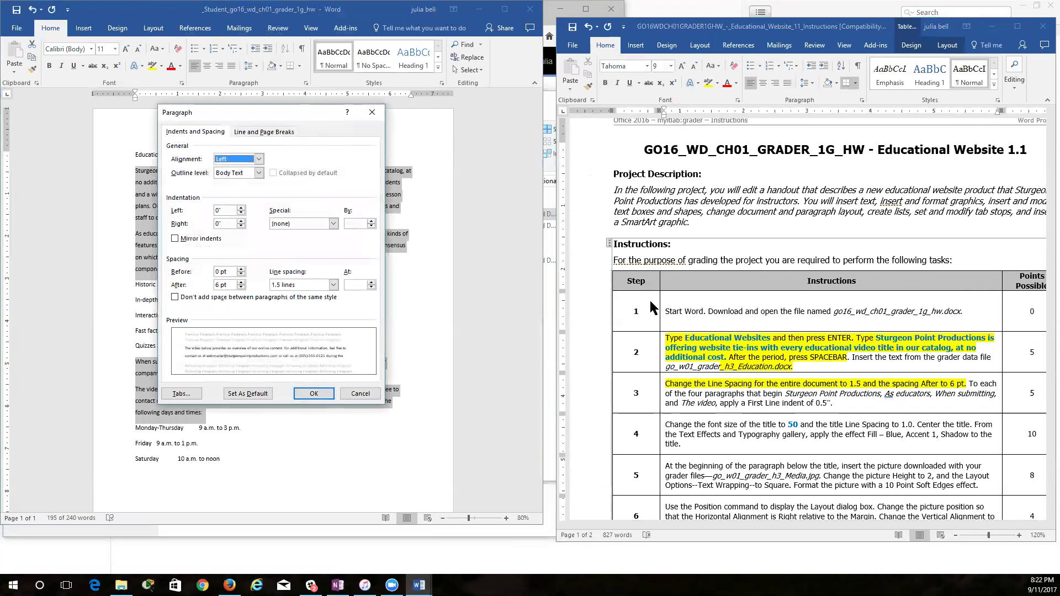
pyautogui.click(284, 224)
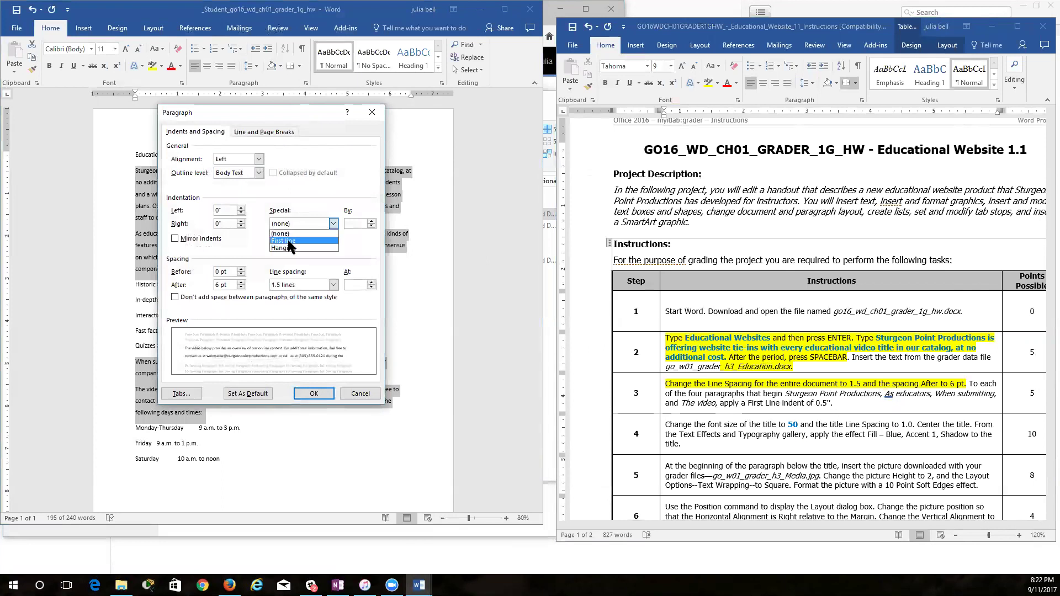
pyautogui.click(287, 241)
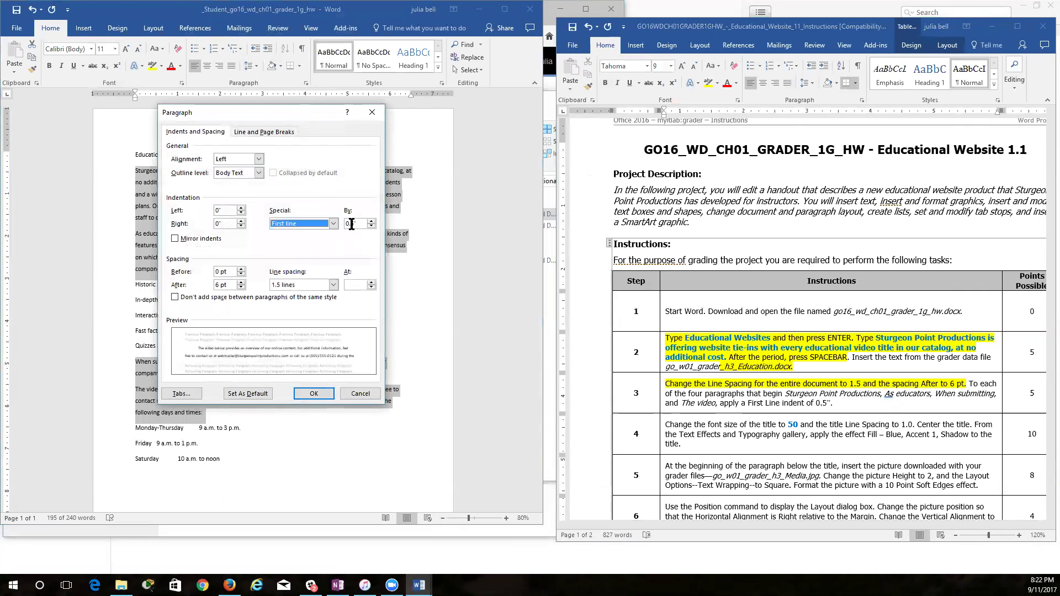
pyautogui.click(314, 393)
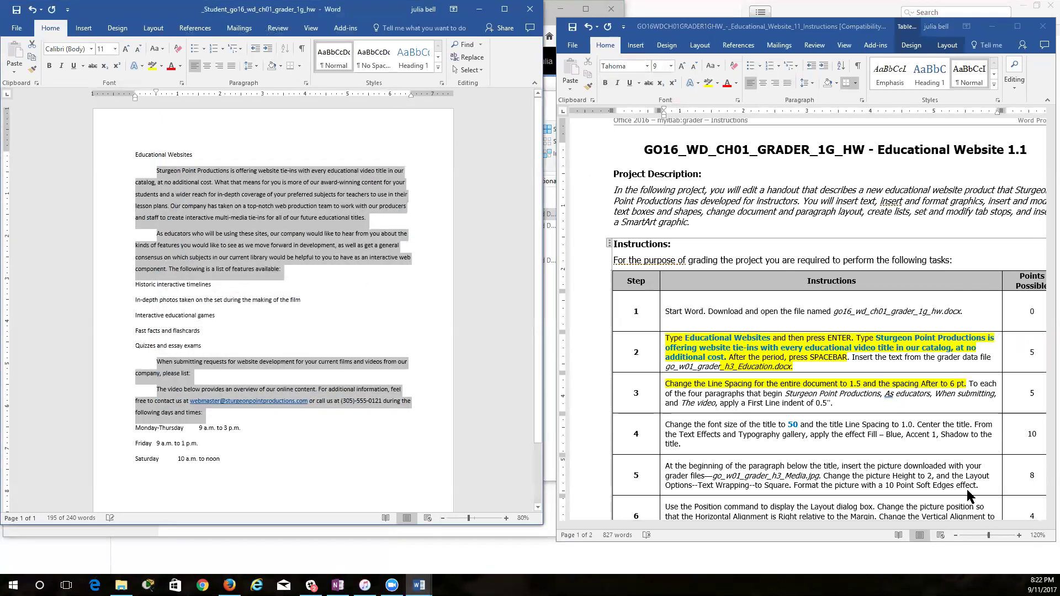
# Step: In the instructions, highlight the rest of step 3, about the First Line indent, in yellow
pyautogui.click(763, 399)
pyautogui.moveTo(676, 394); pyautogui.dragTo(834, 406)
pyautogui.click(707, 83)
pyautogui.click(714, 318)
# Step: Save and close the _Student_go16_wd_ch01_grader_1g_hw document, and do the same for the Educational Website instructions
pyautogui.scroll(-3, 737, 392)
pyautogui.scroll(-12, 737, 392)
pyautogui.scroll(10, 737, 393)
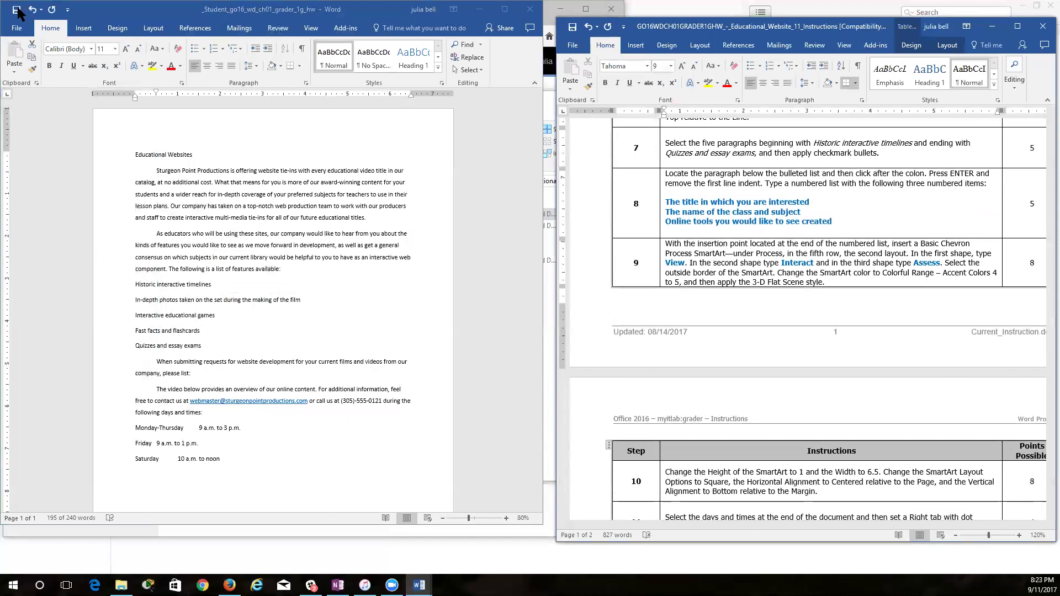
pyautogui.click(529, 9)
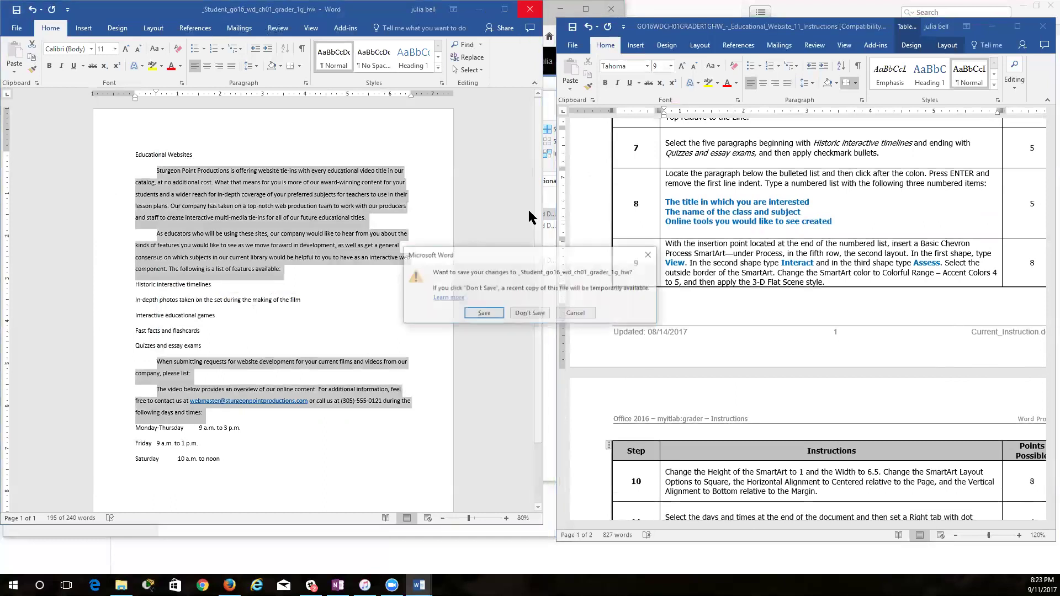
pyautogui.click(504, 313)
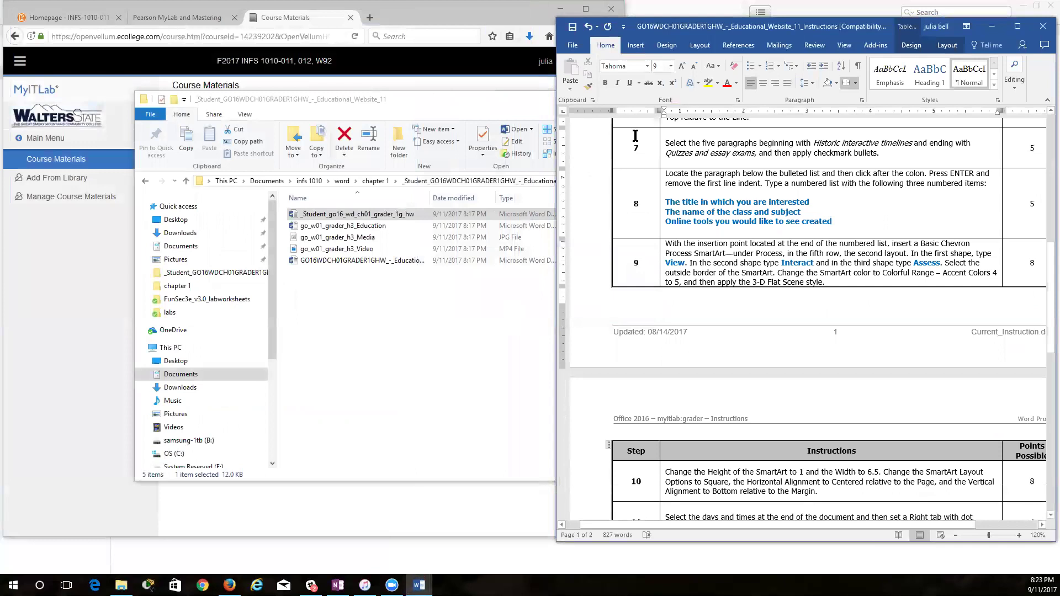
pyautogui.click(1042, 26)
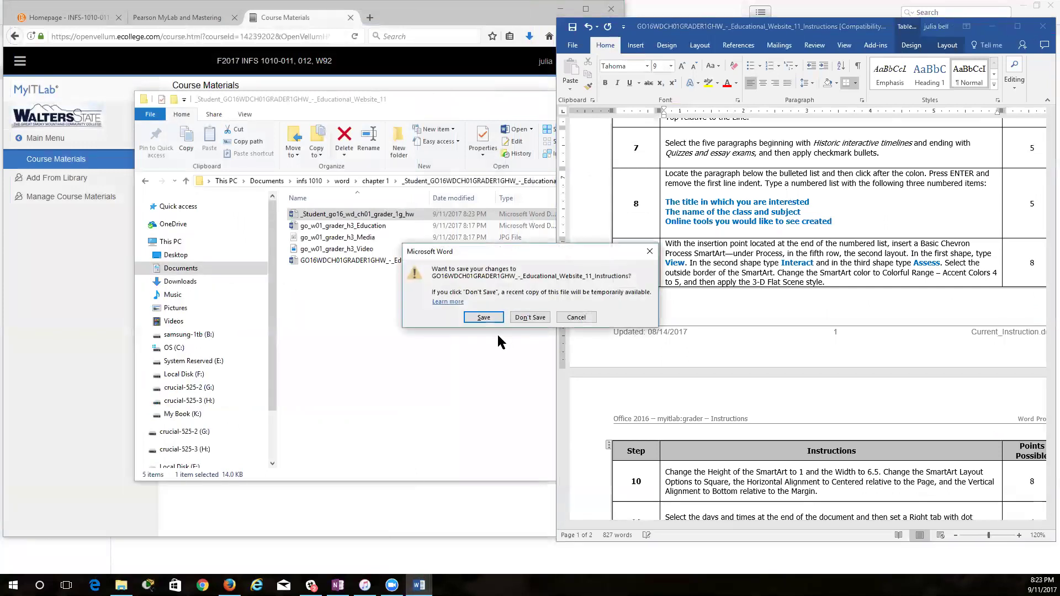
pyautogui.click(482, 319)
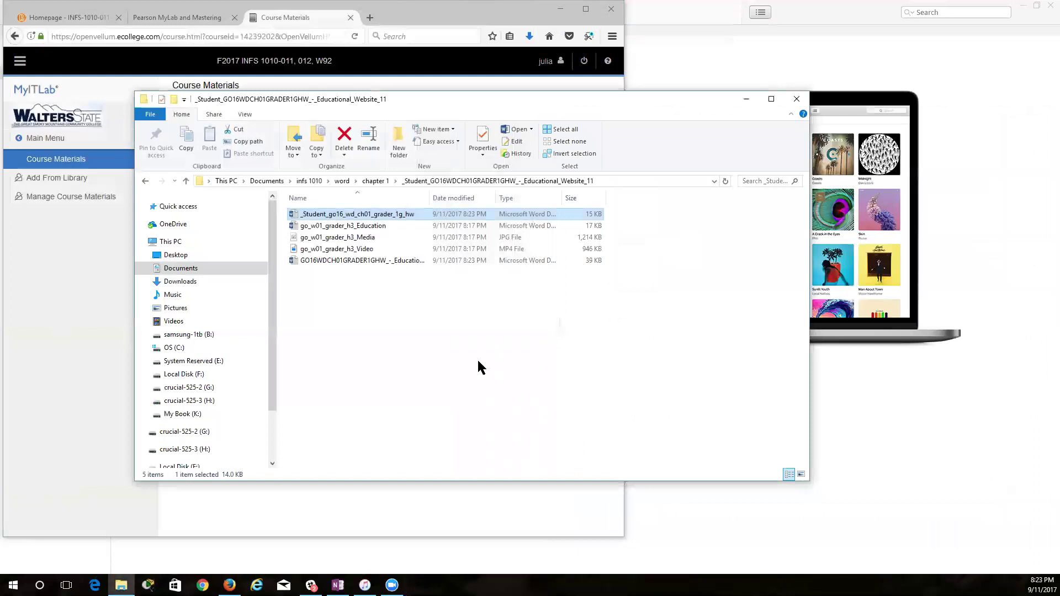
# Step: Switch to MyITLab, upload _Student_go16_wd_ch01_grader_1g_hw to the WD Ch 1 Grader Project 1G homework, and submit it for grading
pyautogui.click(66, 279)
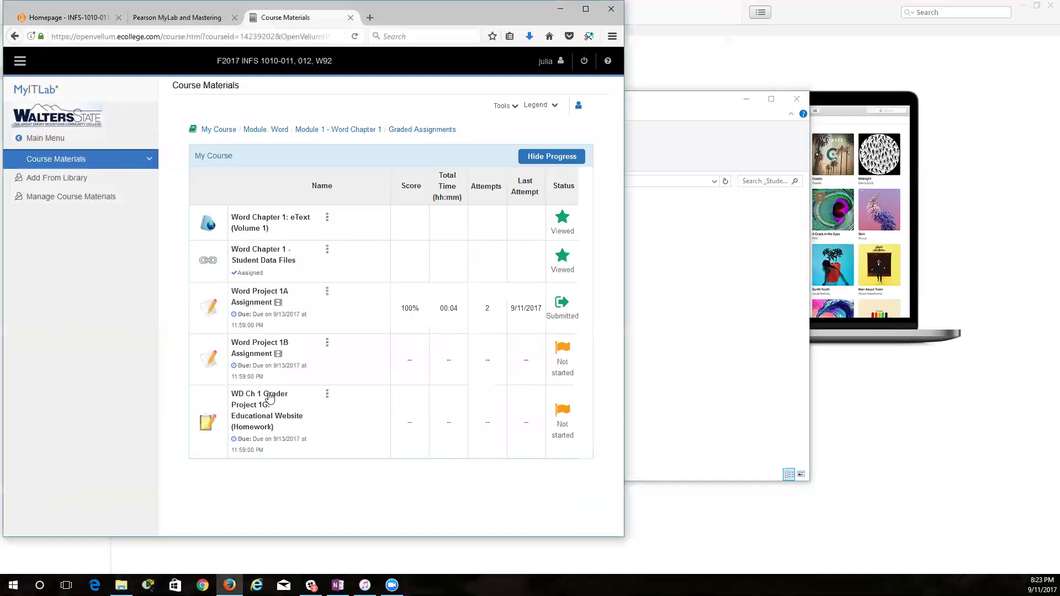
pyautogui.click(400, 369)
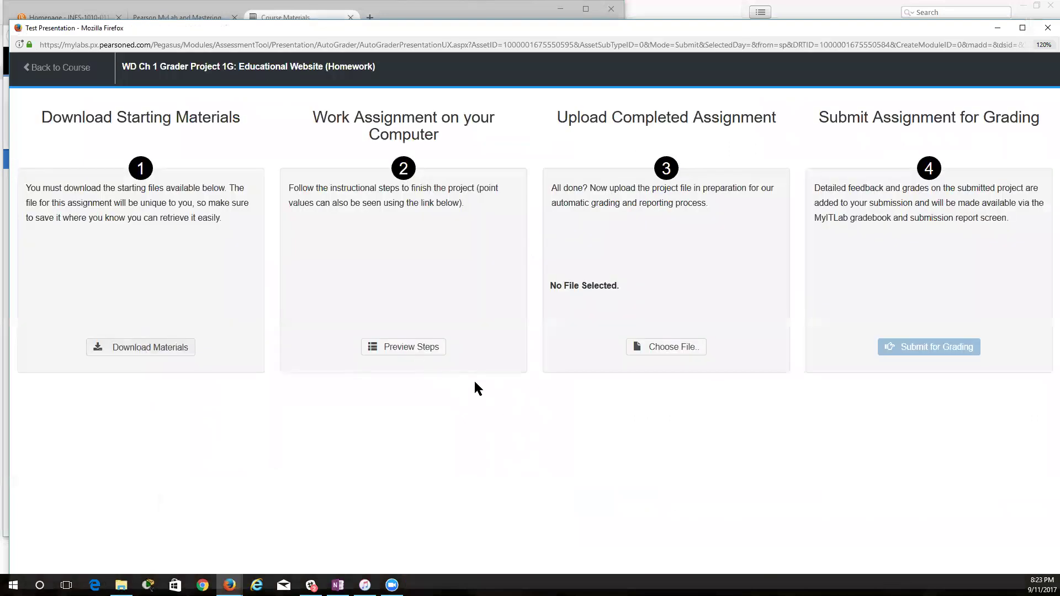
pyautogui.click(653, 347)
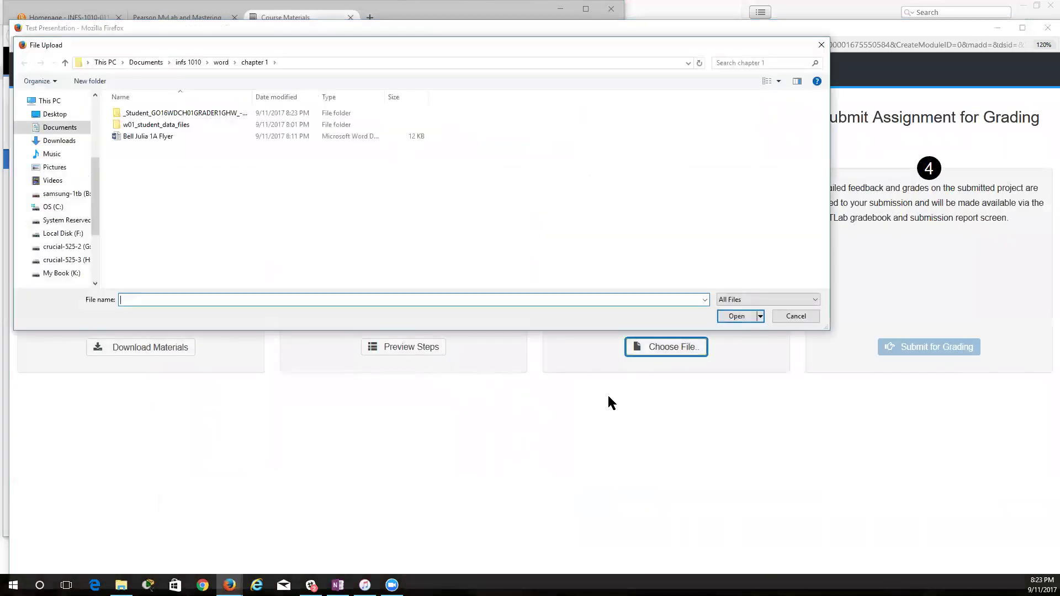
pyautogui.doubleClick(162, 114)
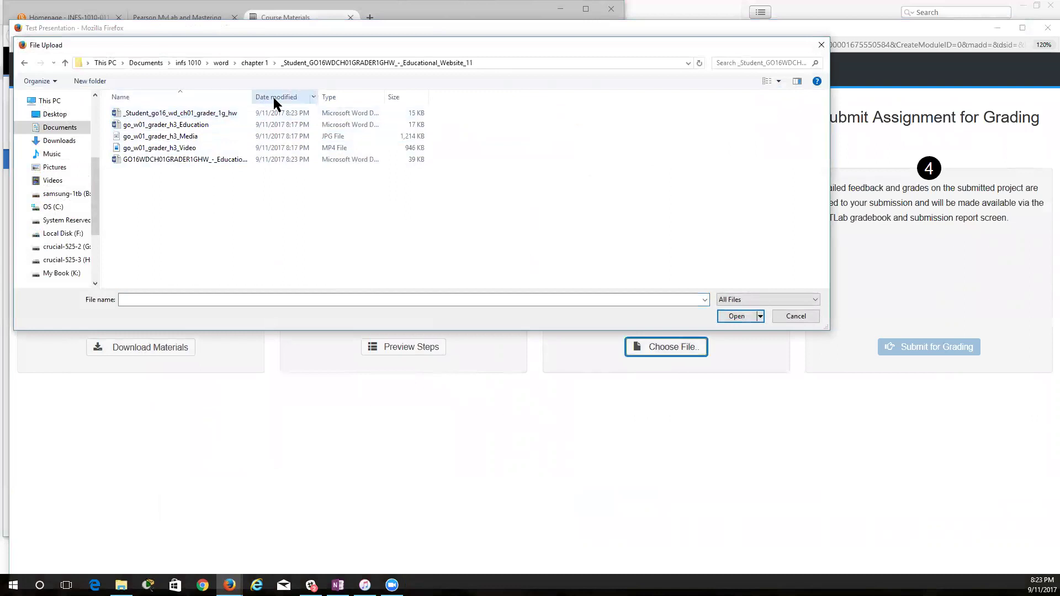
pyautogui.moveTo(252, 97); pyautogui.dragTo(299, 98)
pyautogui.doubleClick(213, 112)
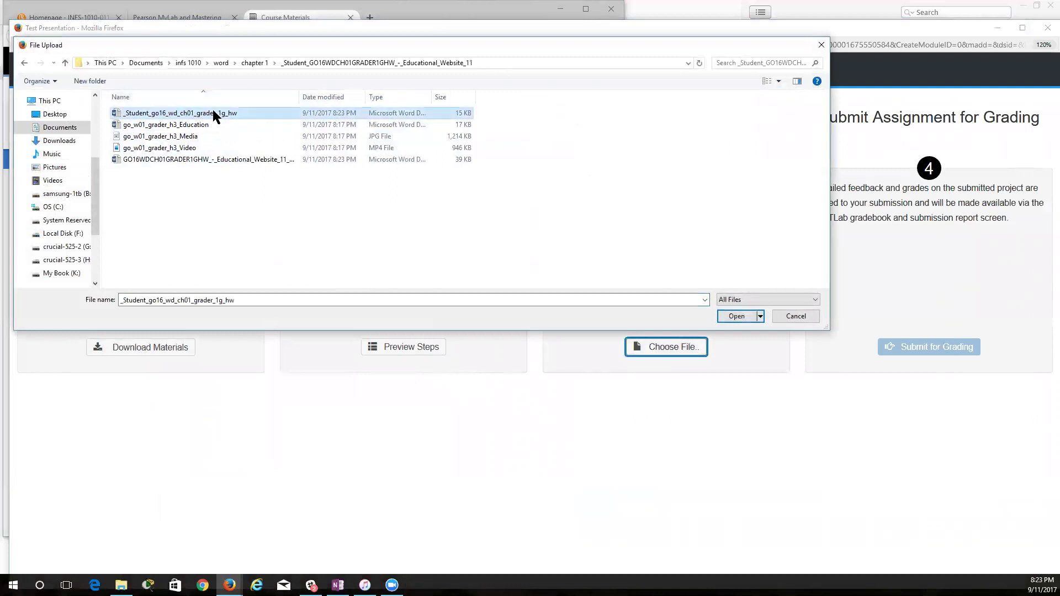
pyautogui.click(635, 348)
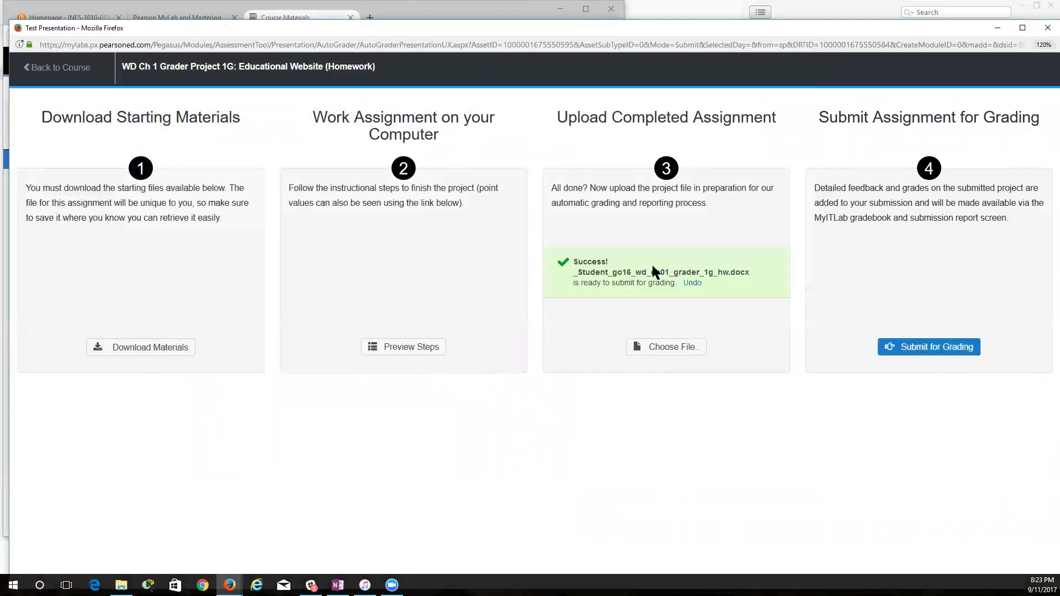
pyautogui.click(907, 348)
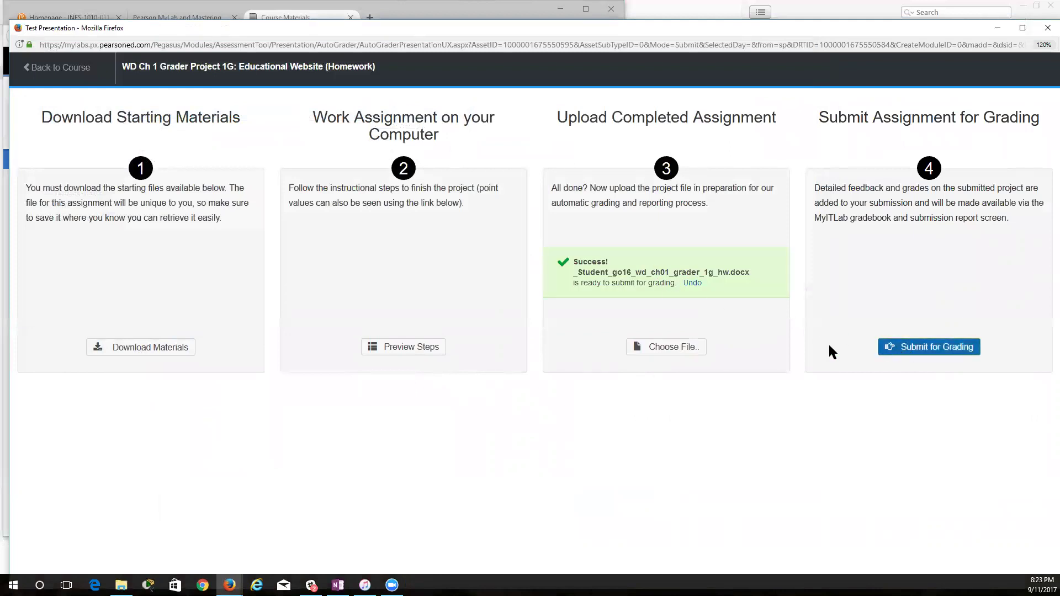
pyautogui.click(520, 382)
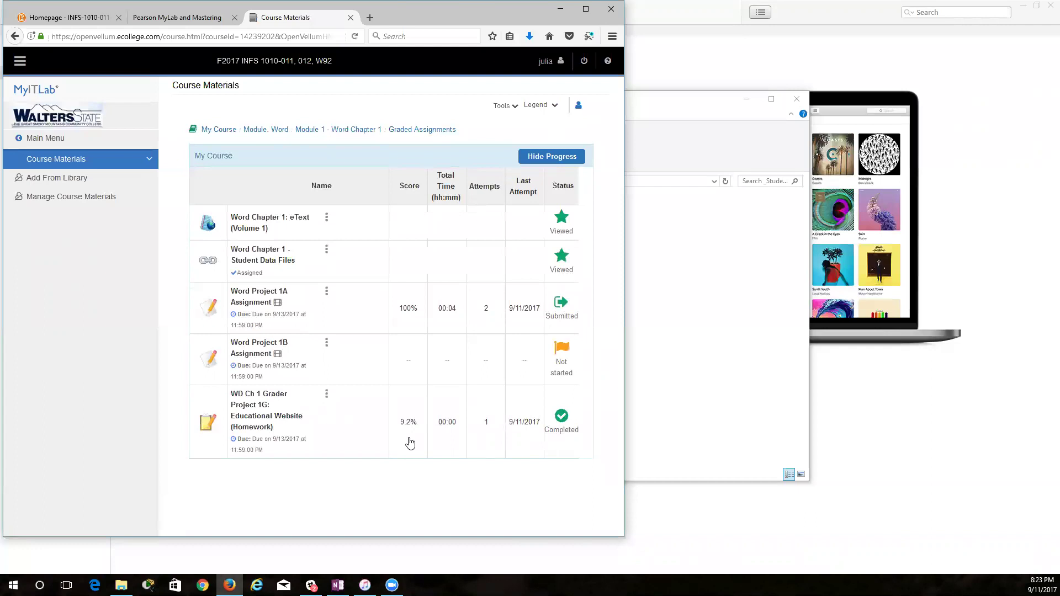
# Step: View the submissions of WD Ch 1 Grader Project 1G and open the 9/11/2017 attempt
pyautogui.click(326, 395)
pyautogui.click(293, 372)
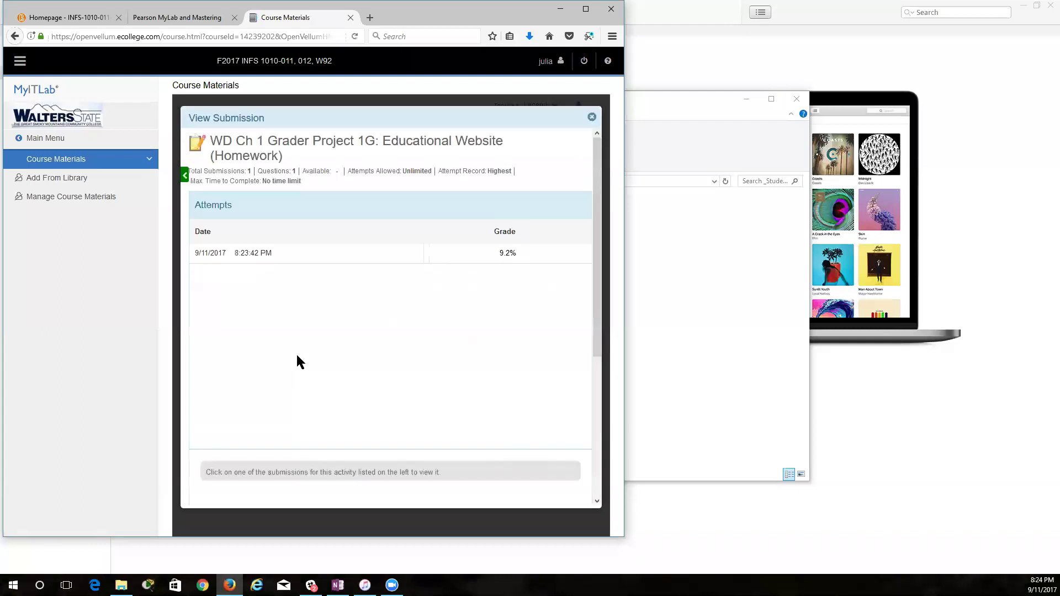
pyautogui.click(216, 263)
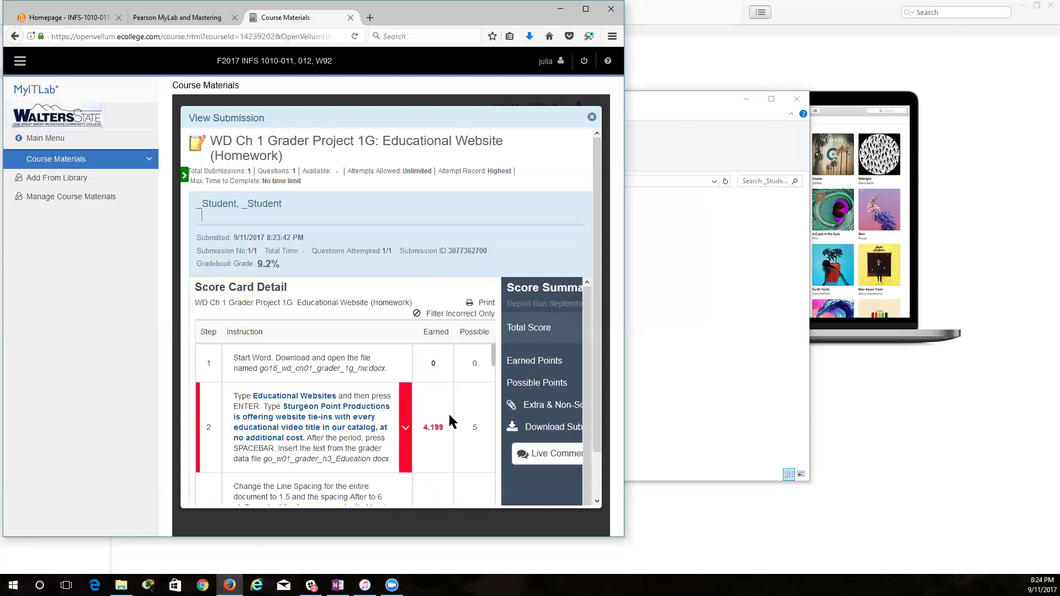
# Step: Examine the Score Card Detail for the points earned and possible on each instruction step
pyautogui.scroll(-2, 356, 447)
pyautogui.scroll(2, 354, 445)
pyautogui.scroll(-7, 392, 438)
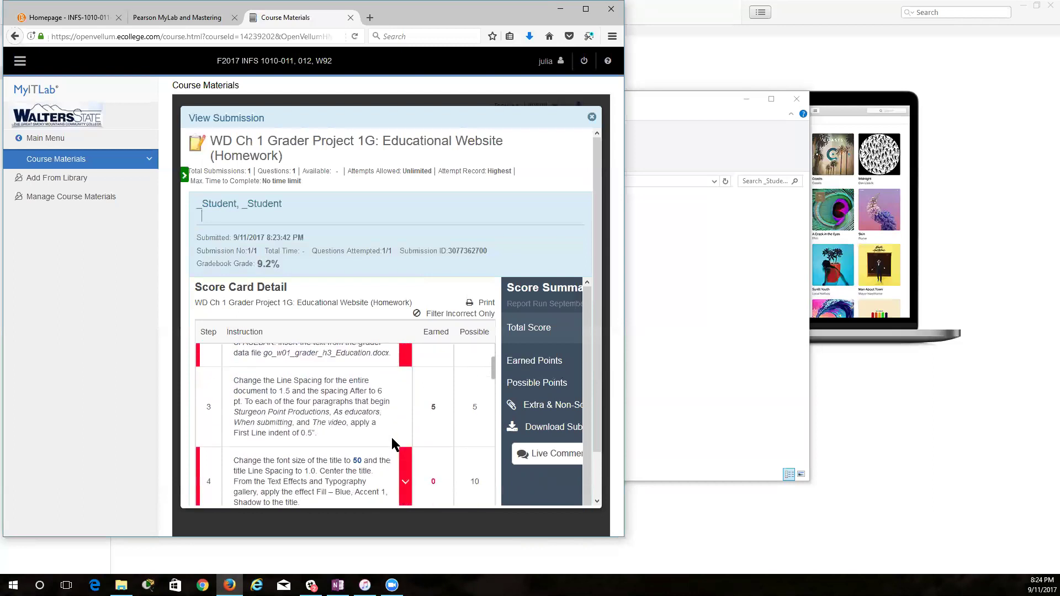
pyautogui.scroll(3, 392, 437)
pyautogui.scroll(-4, 338, 433)
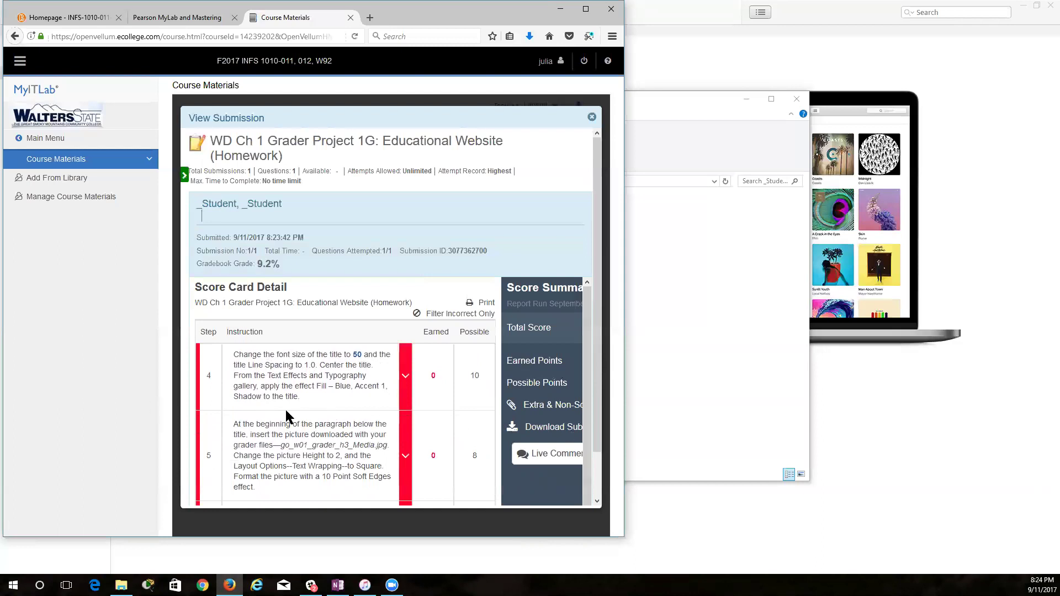
pyautogui.scroll(-15, 287, 411)
pyautogui.scroll(-3, 294, 421)
pyautogui.scroll(15, 294, 416)
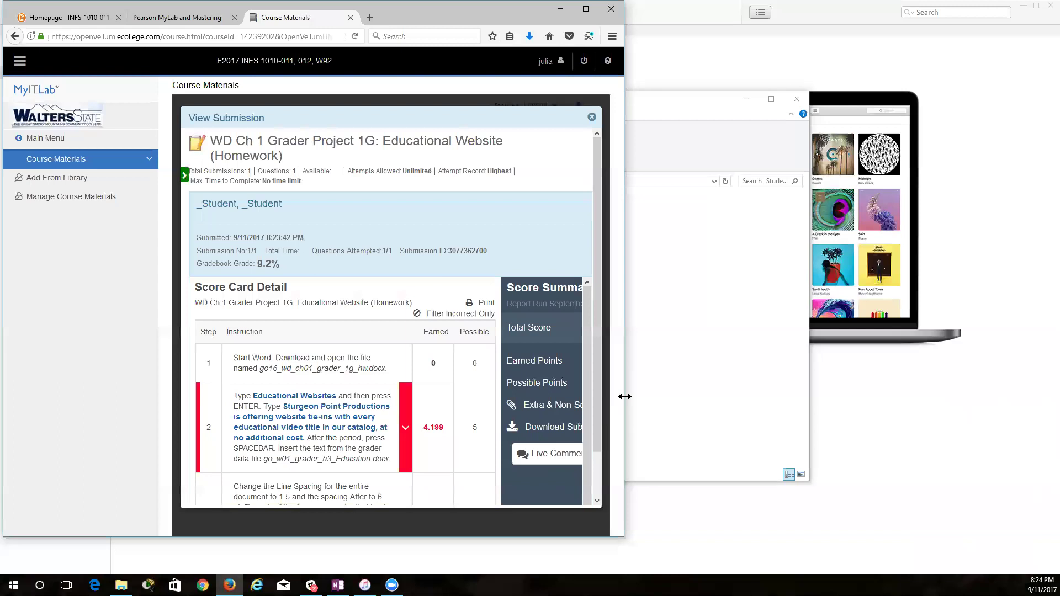
# Step: Widen the browser window and open the submission's Live Comments Report in Word
pyautogui.moveTo(624, 397); pyautogui.dragTo(799, 395)
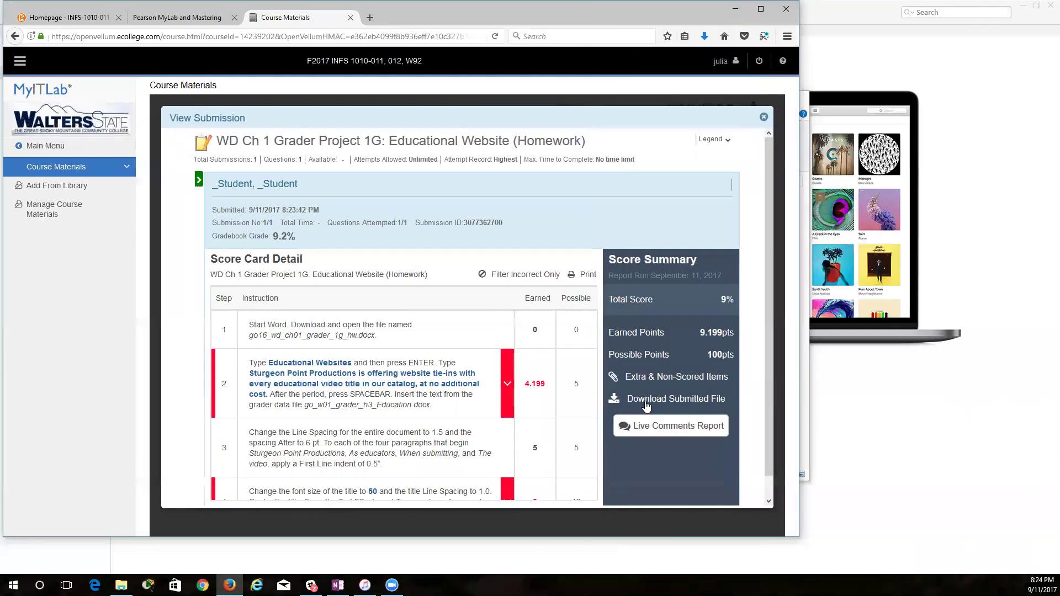
pyautogui.click(648, 431)
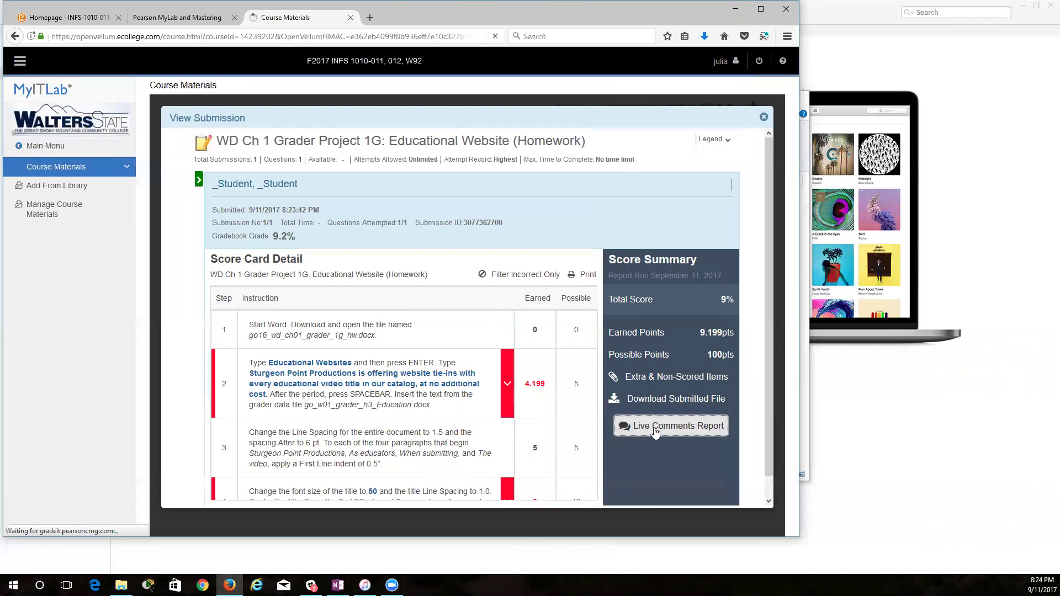
pyautogui.click(112, 159)
pyautogui.click(218, 224)
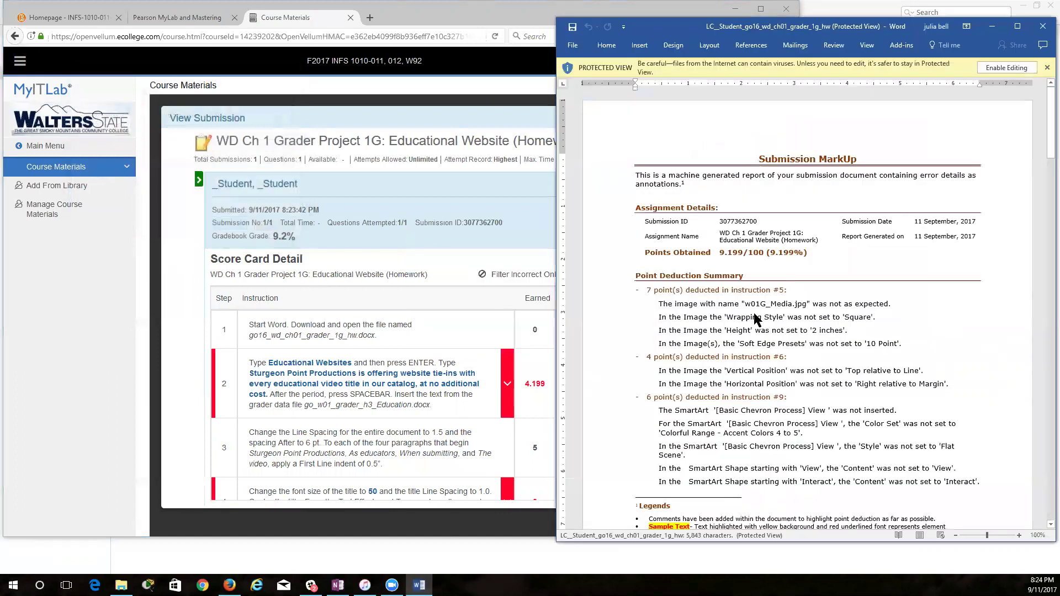
# Step: Read through the Point Deduction Summary in the Live Comments Report for the errors listed under each instruction
pyautogui.scroll(-10, 765, 450)
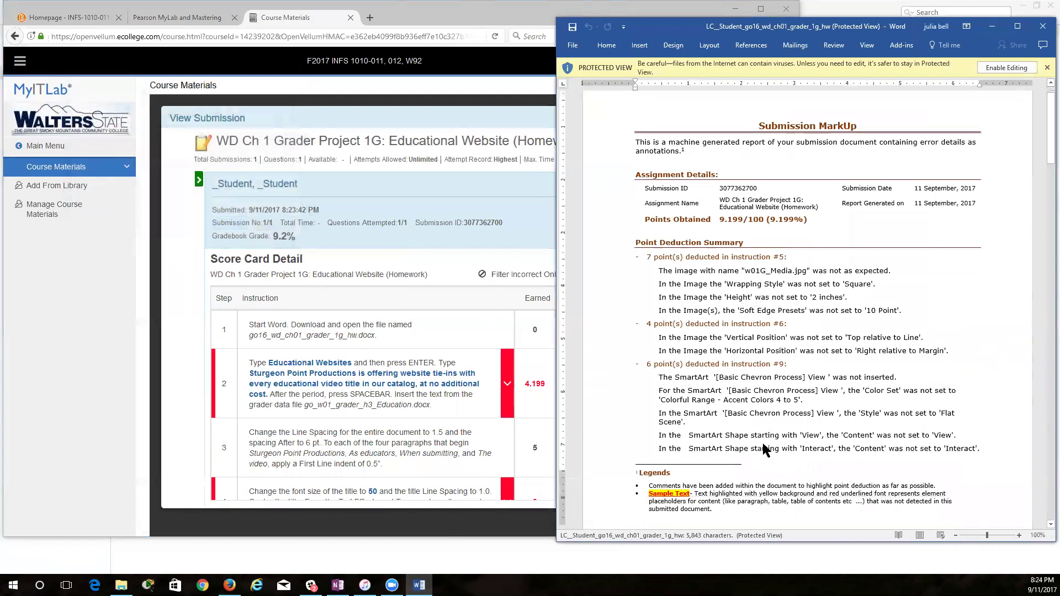
pyautogui.scroll(-15, 735, 394)
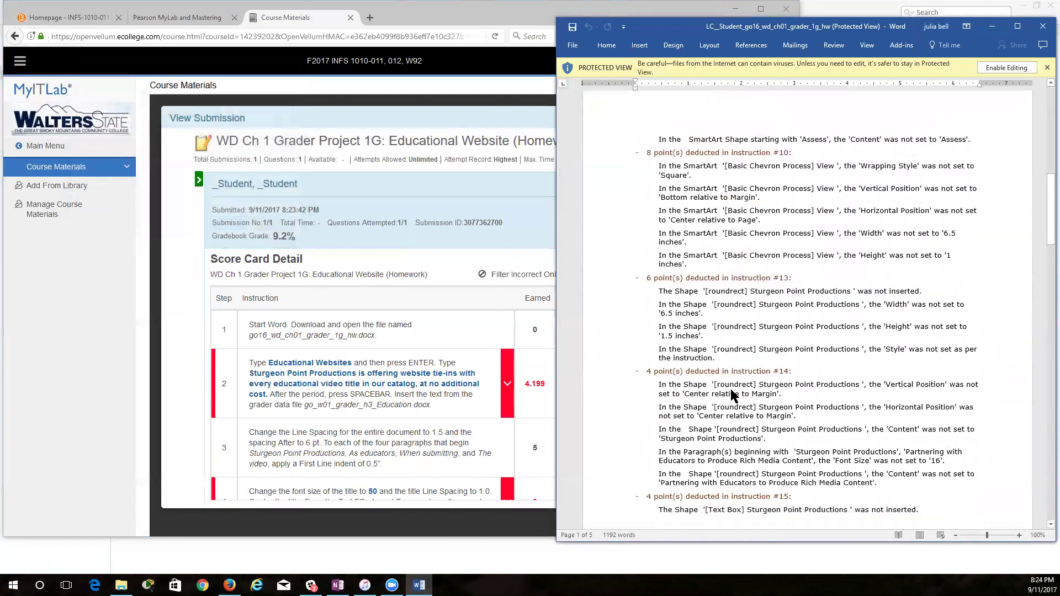
pyautogui.scroll(-15, 732, 390)
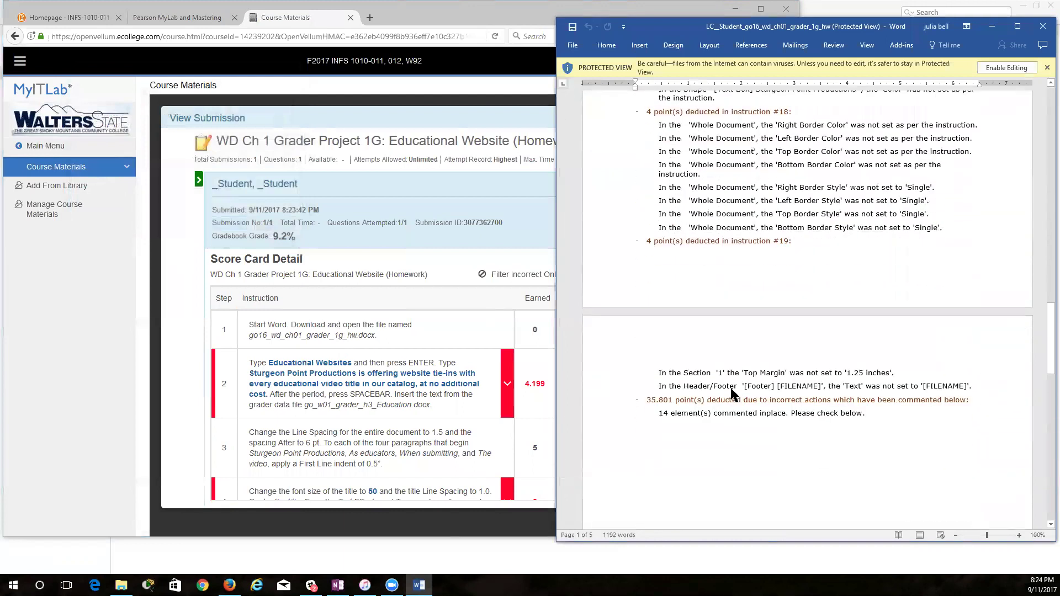
pyautogui.scroll(-2, 731, 393)
pyautogui.scroll(10, 692, 348)
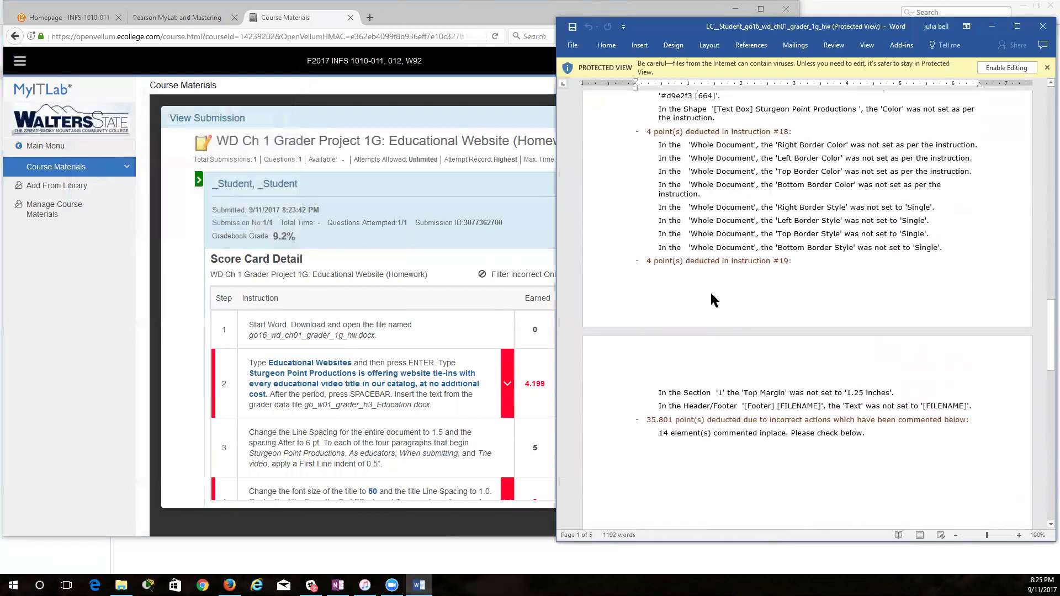
# Step: Review the grader comments on the Educational Websites title and the first body paragraph, and look over the remaining commented and highlighted items
pyautogui.scroll(-15, 738, 348)
pyautogui.scroll(-3, 743, 377)
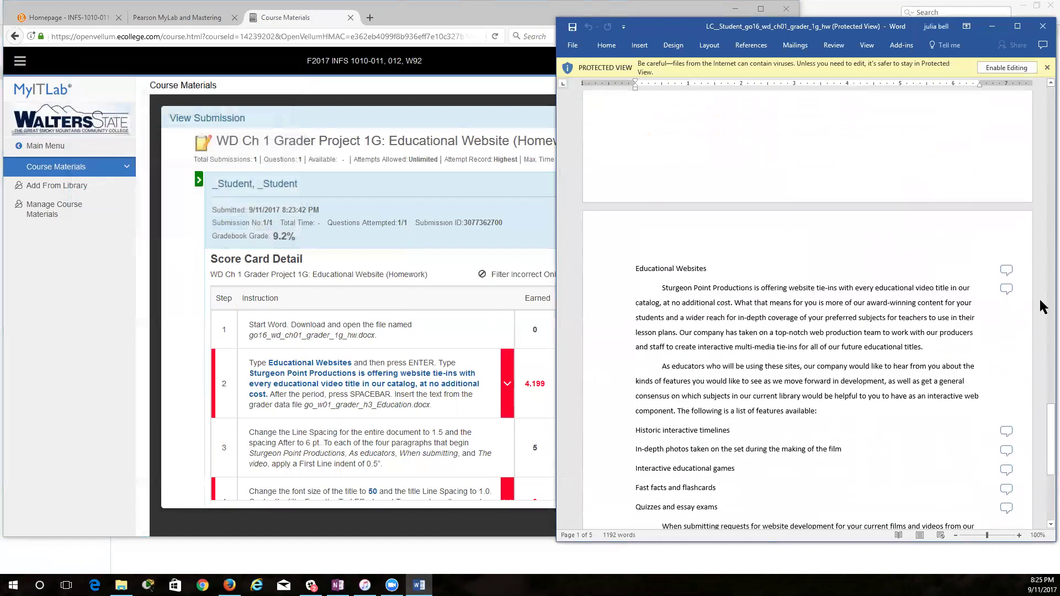
pyautogui.click(1006, 270)
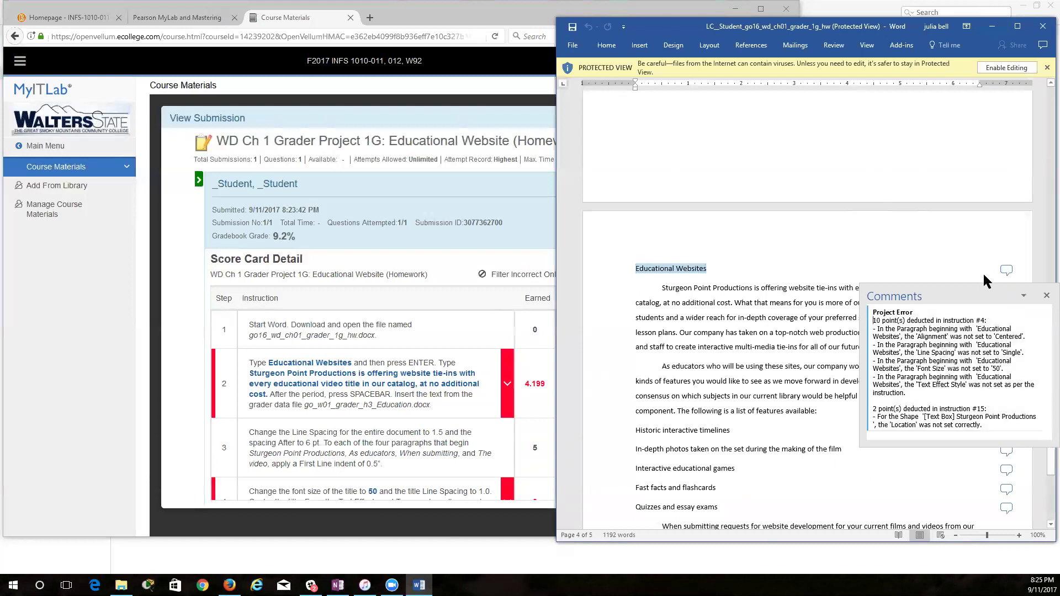
pyautogui.click(1006, 269)
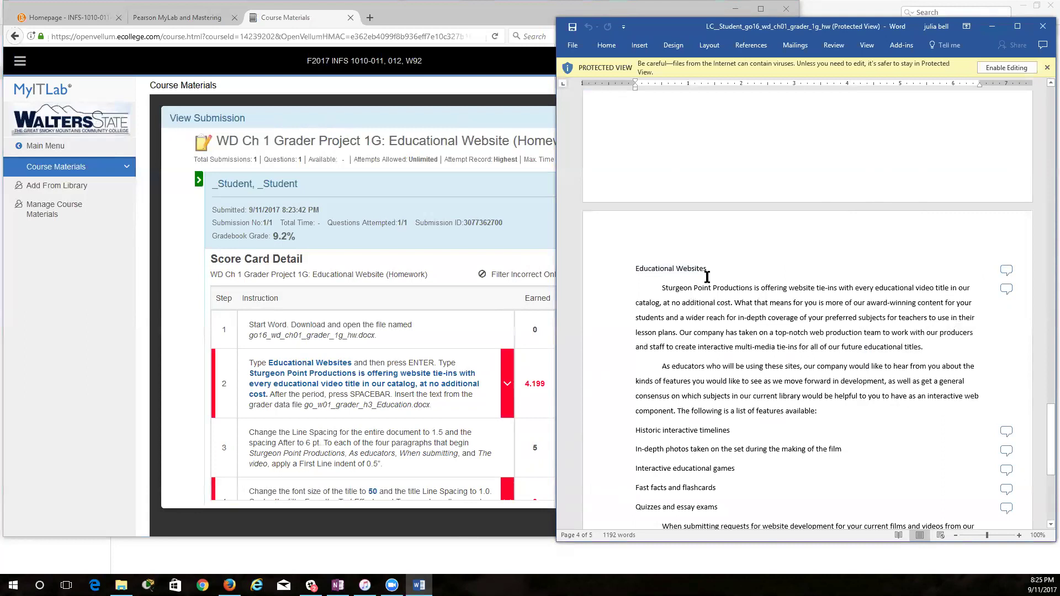
pyautogui.click(1006, 288)
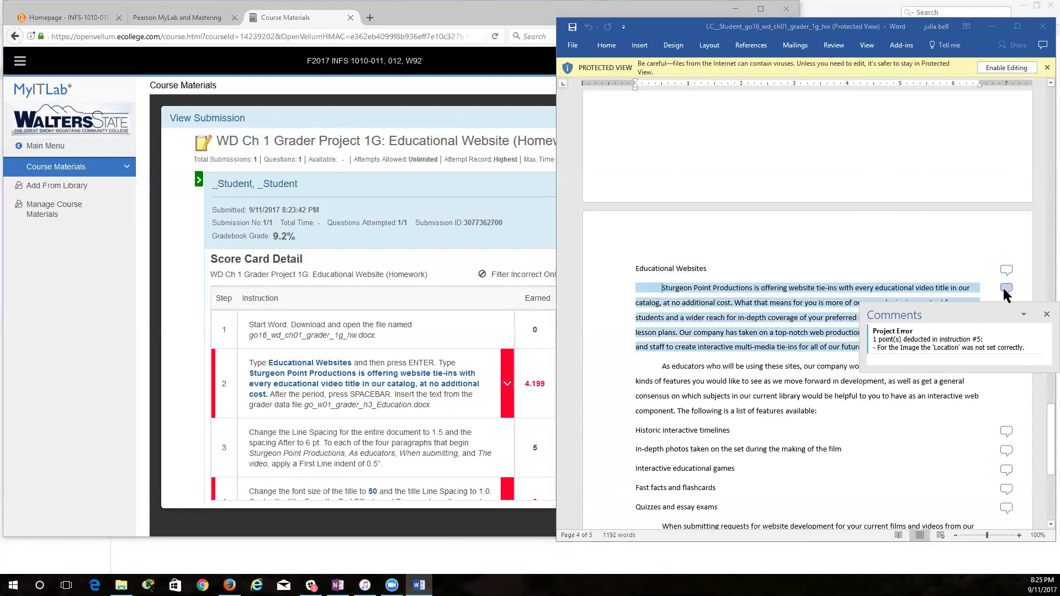
pyautogui.scroll(-1, 1001, 408)
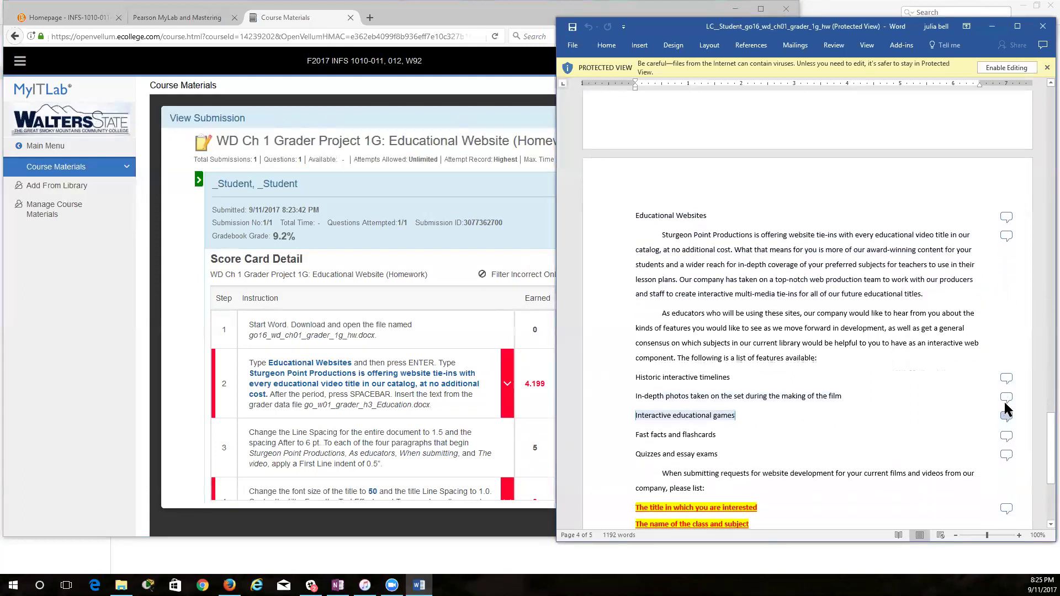
pyautogui.scroll(-2, 1002, 414)
pyautogui.scroll(-2, 893, 282)
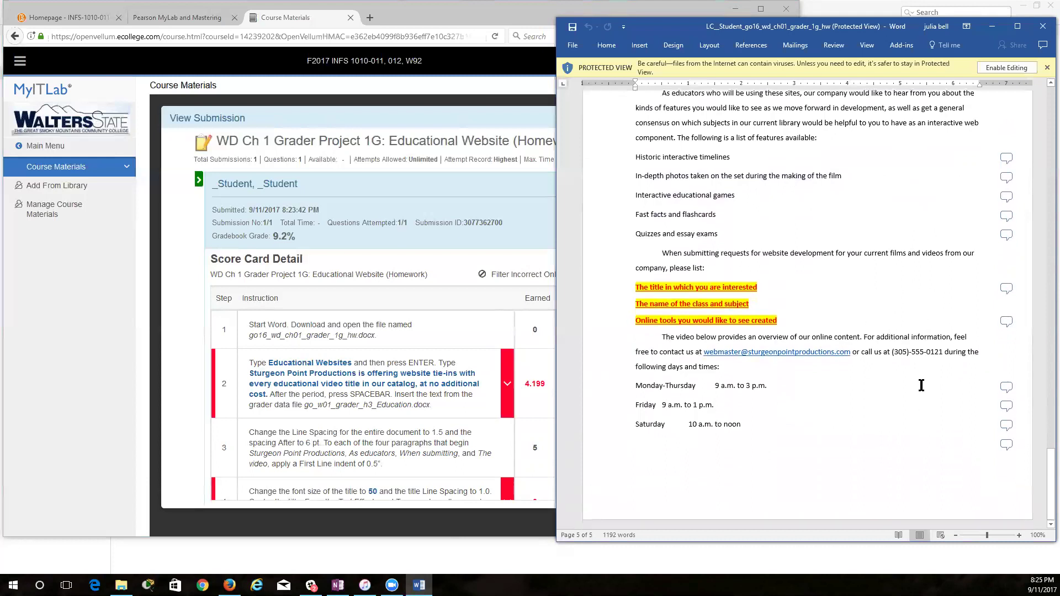
# Step: Close the Live Comments Report document and the View Submission window to return to the Graded Assignments list
pyautogui.scroll(7, 921, 386)
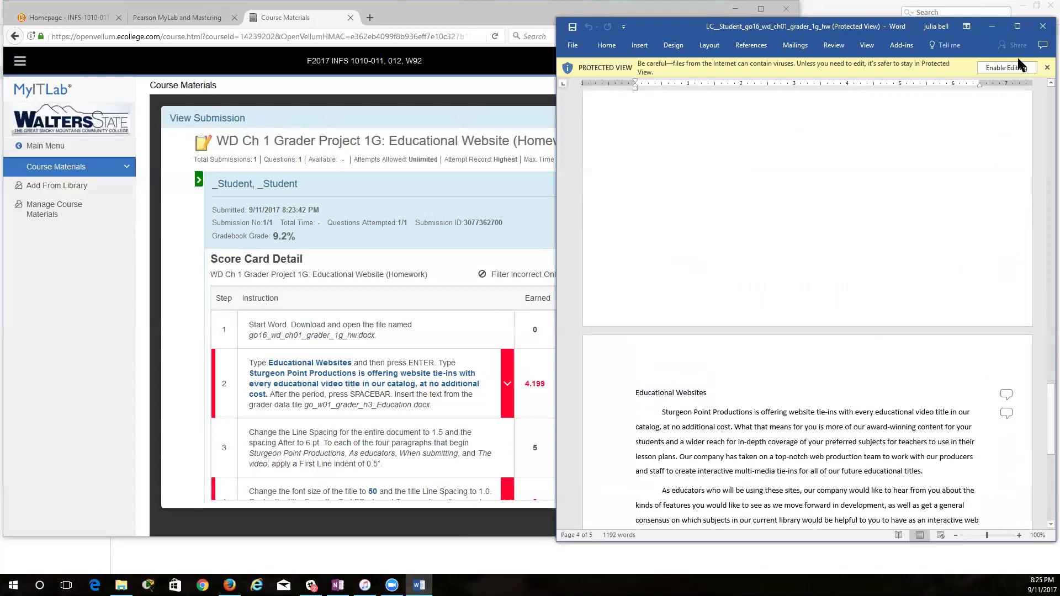
pyautogui.click(1043, 26)
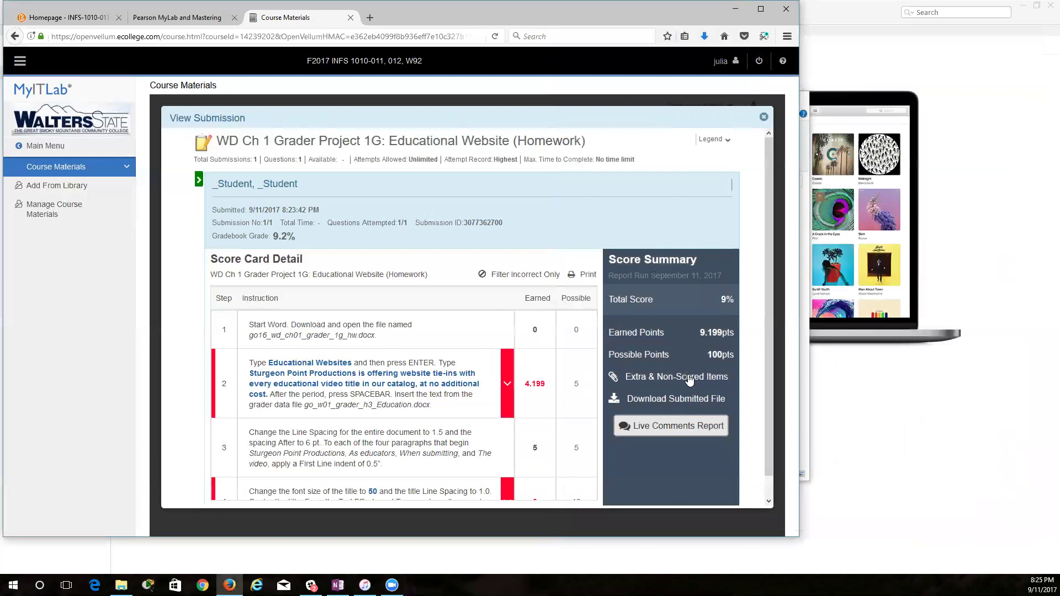
pyautogui.click(764, 117)
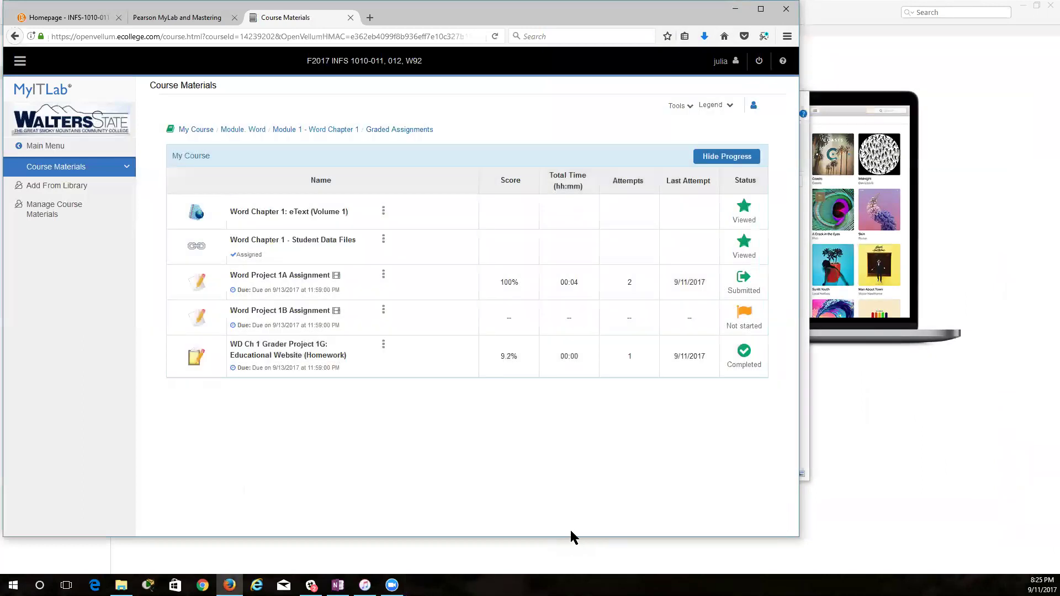